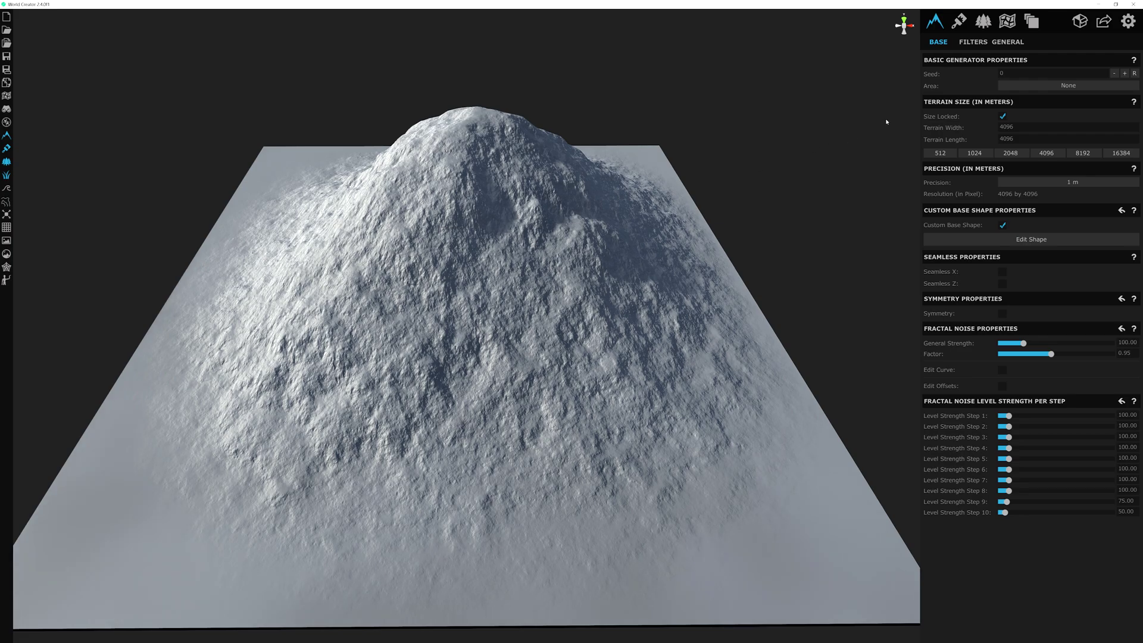
Step: Start adding a filter to the EROSION filter layer and choose the BscErosion category
left_click(973, 42)
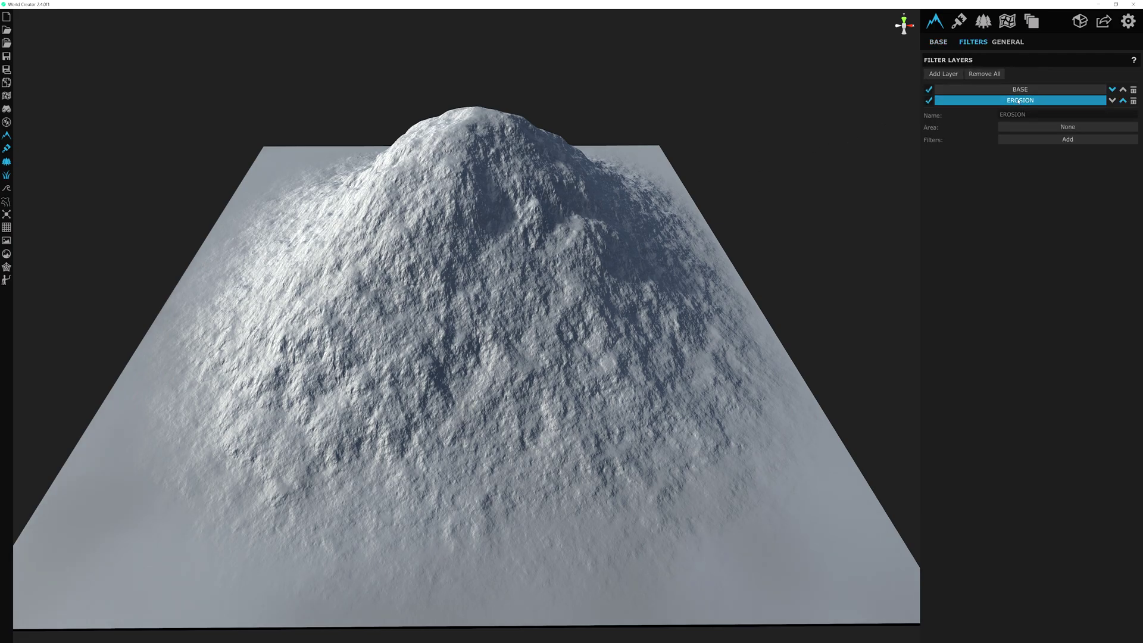
left_click(1054, 140)
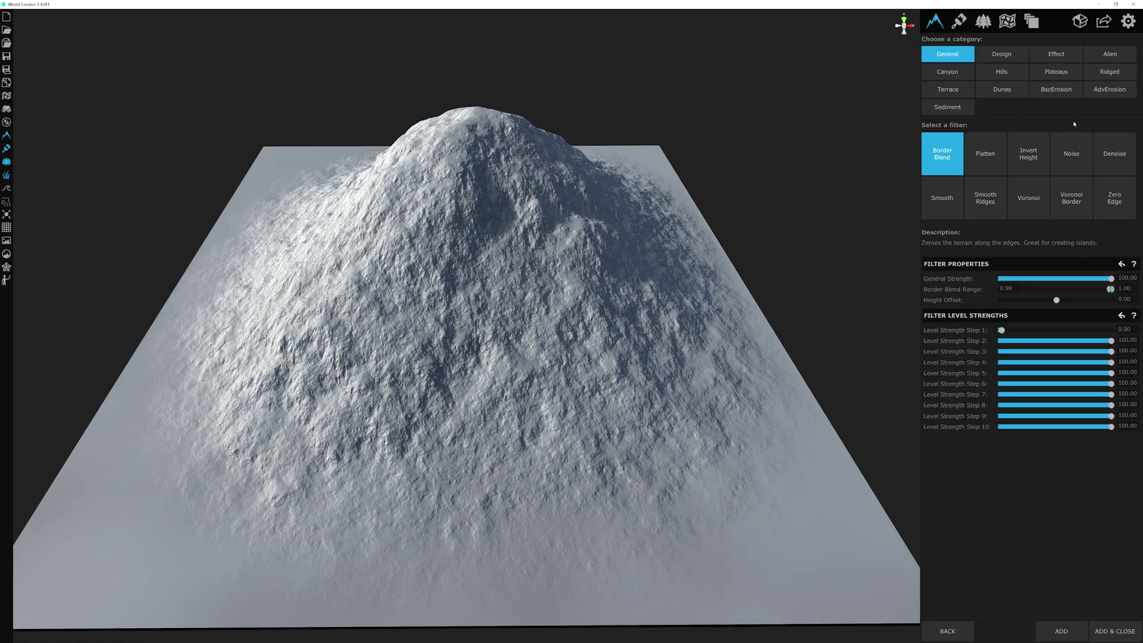
left_click(1030, 88)
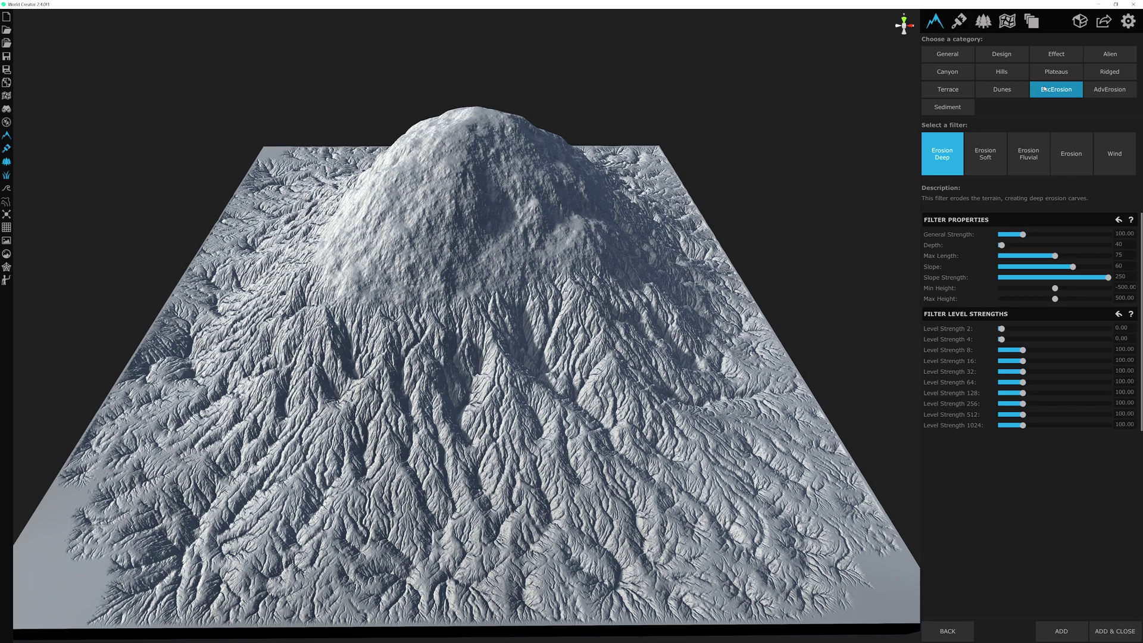
Step: Preview the AdvErosion, Canyon, Terrace and Ridged filter categories on the terrain, and return to BscErosion
left_click(1097, 92)
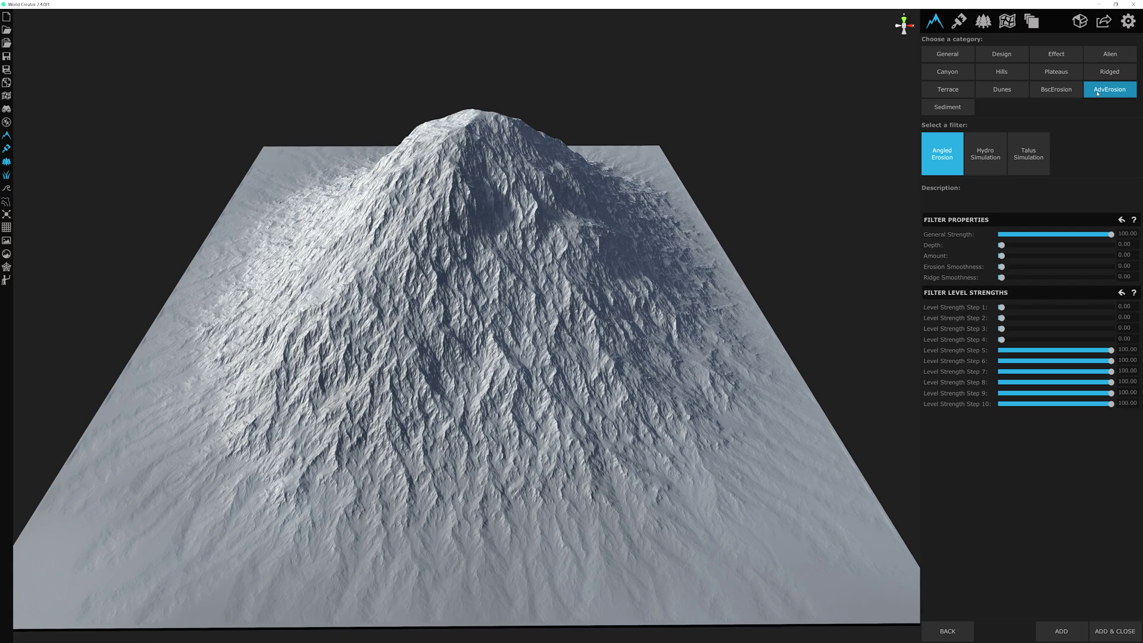
left_click(1067, 91)
left_click(1109, 89)
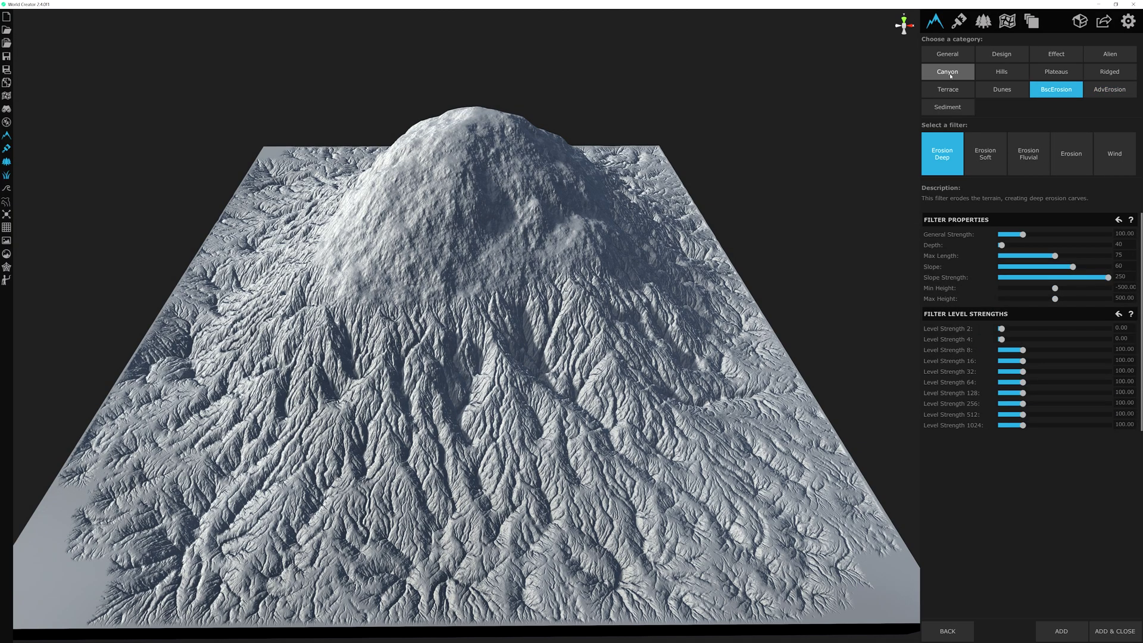
left_click(944, 70)
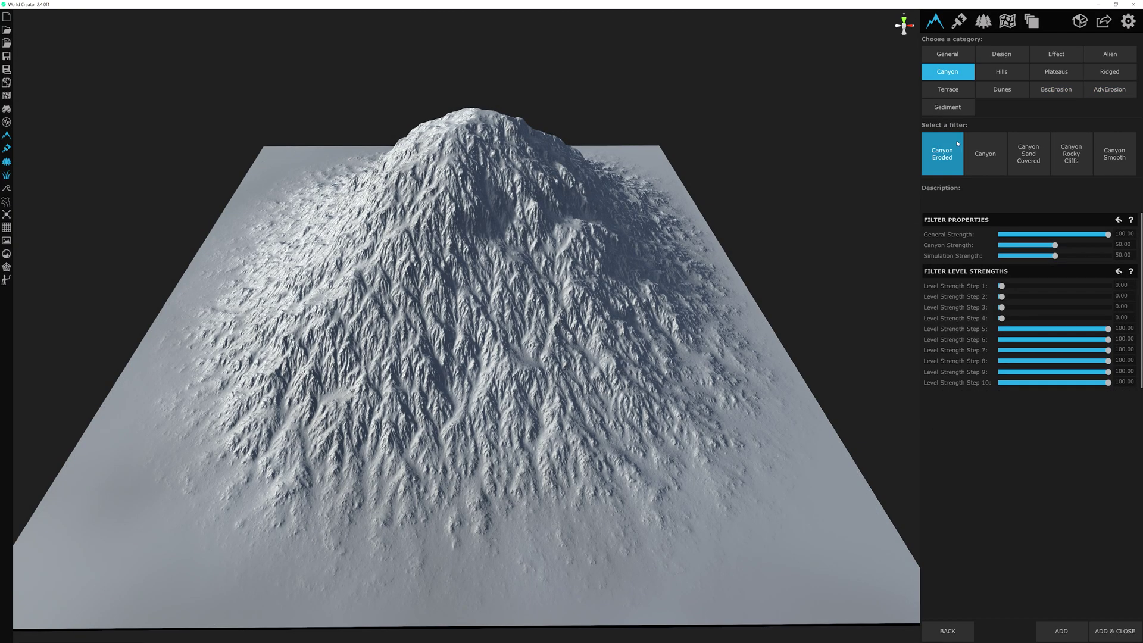
left_click(959, 92)
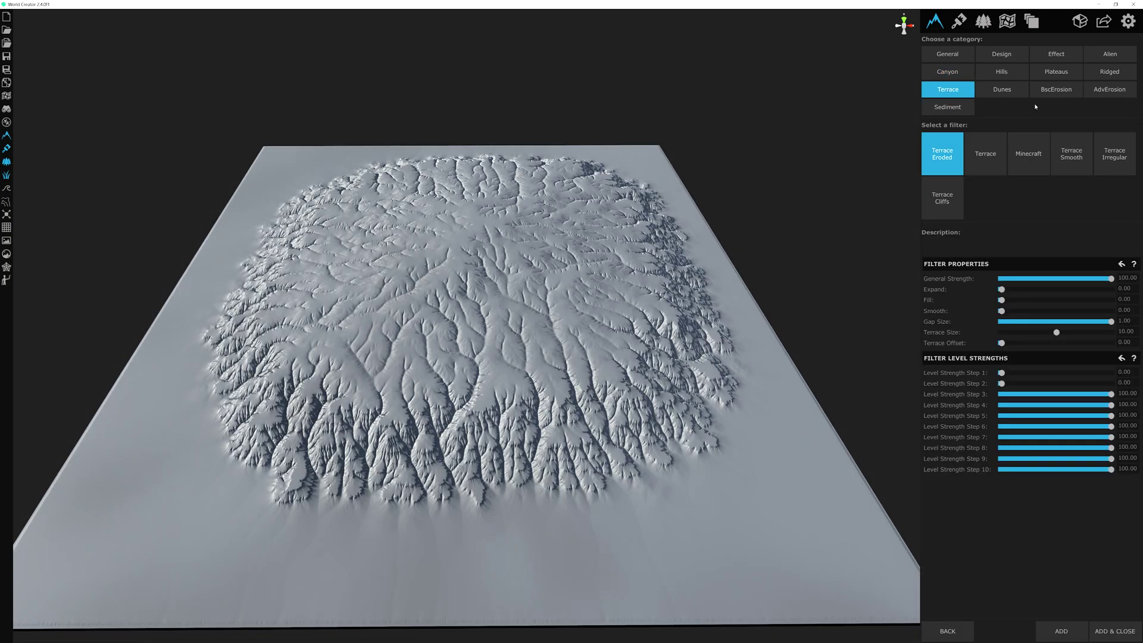
left_click(1110, 72)
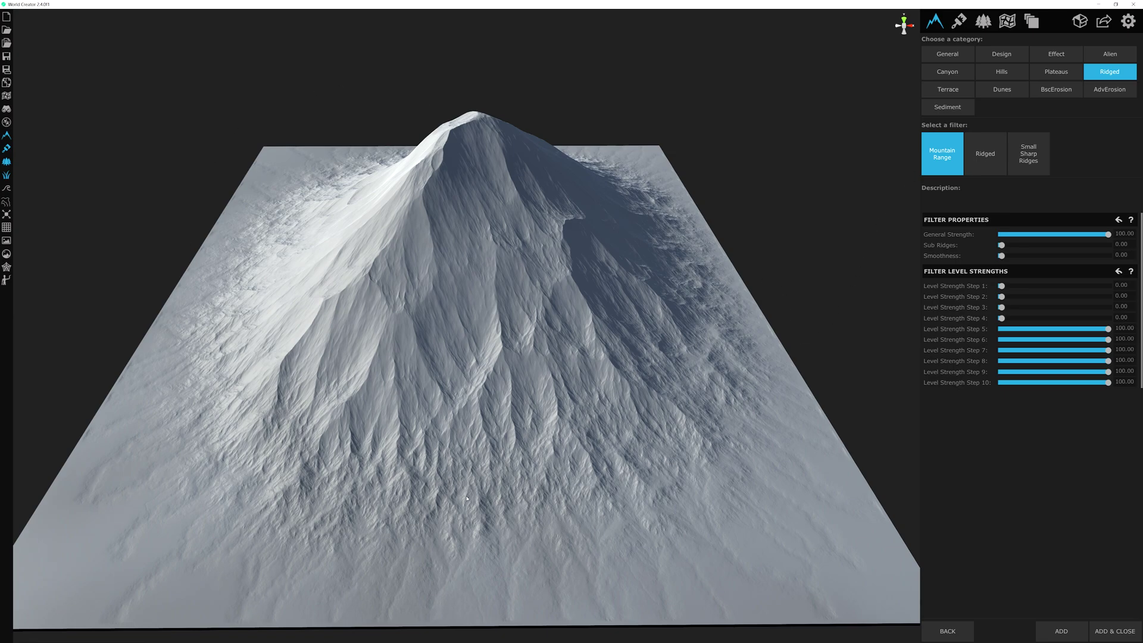
left_click(1056, 89)
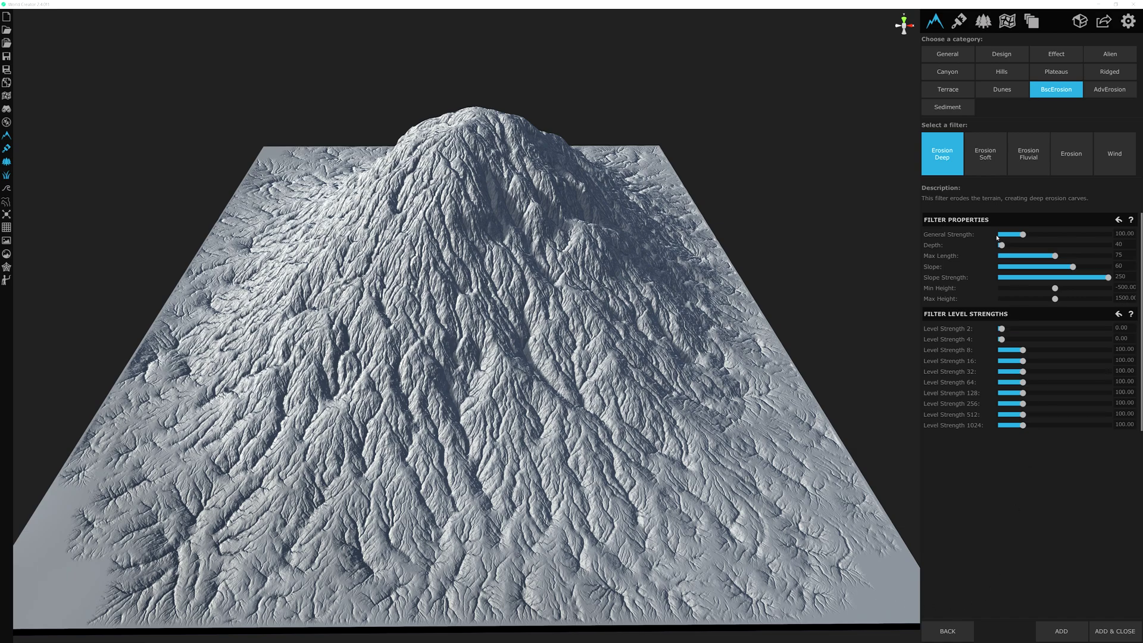
Step: Compare the Erosion Soft and Erosion Deep filters on the mountain, ending with Erosion Deep selected
left_click(985, 156)
left_click(942, 156)
left_click(985, 156)
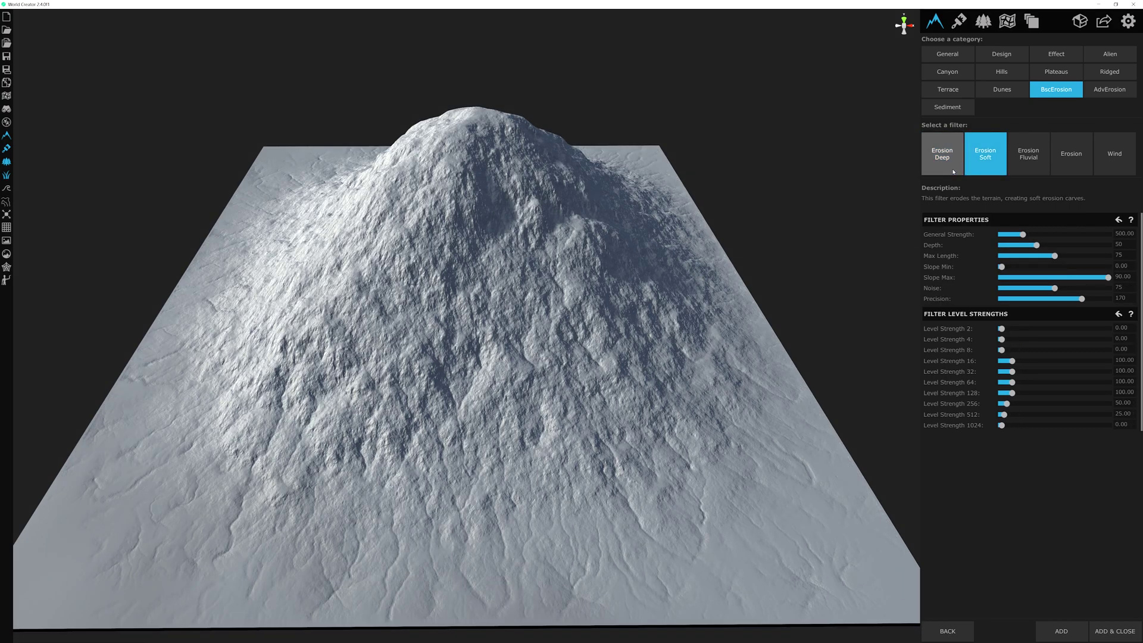
left_click(953, 170)
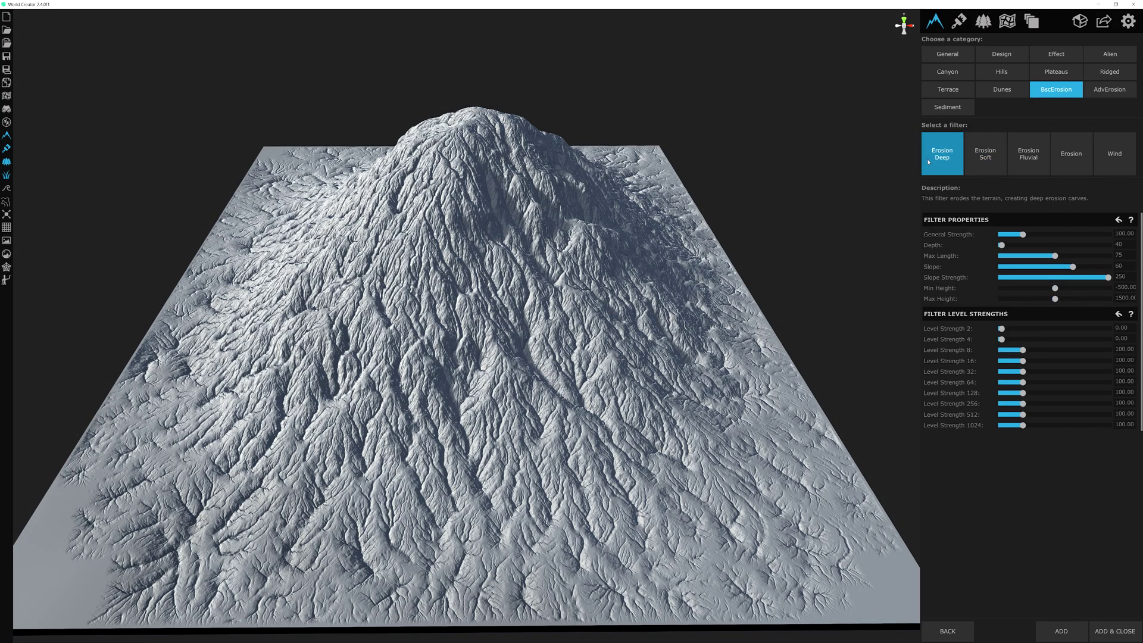
left_click(985, 155)
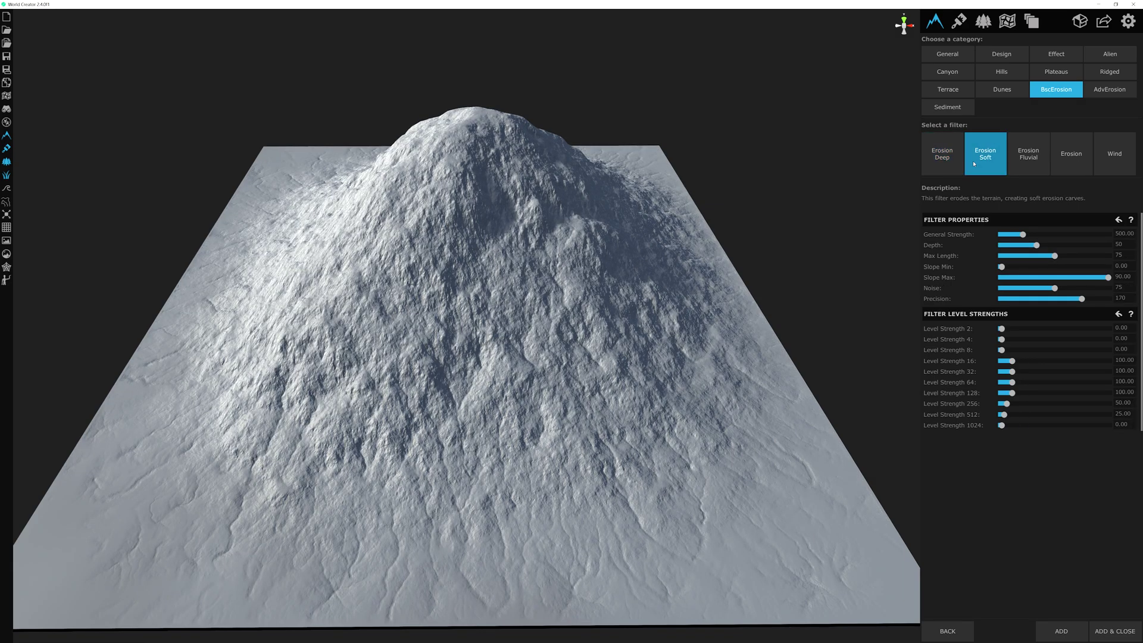
left_click(948, 162)
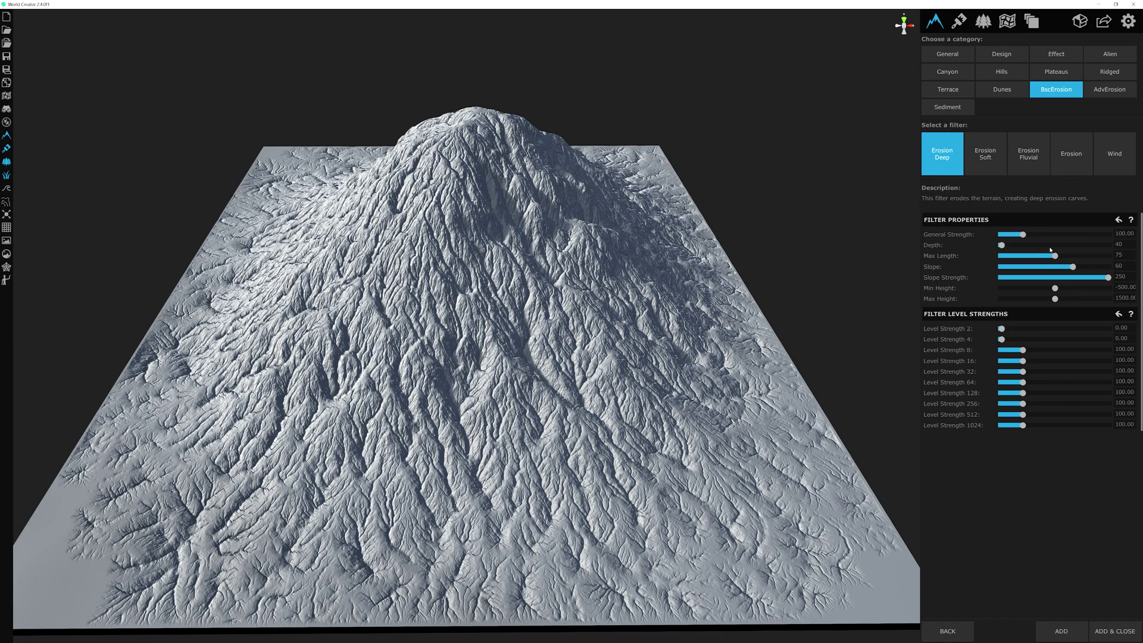
Step: Try a slightly higher General Strength and a Depth of about 81 on Erosion Deep, and reset the filter properties
left_click_drag(1010, 240, 1013, 239)
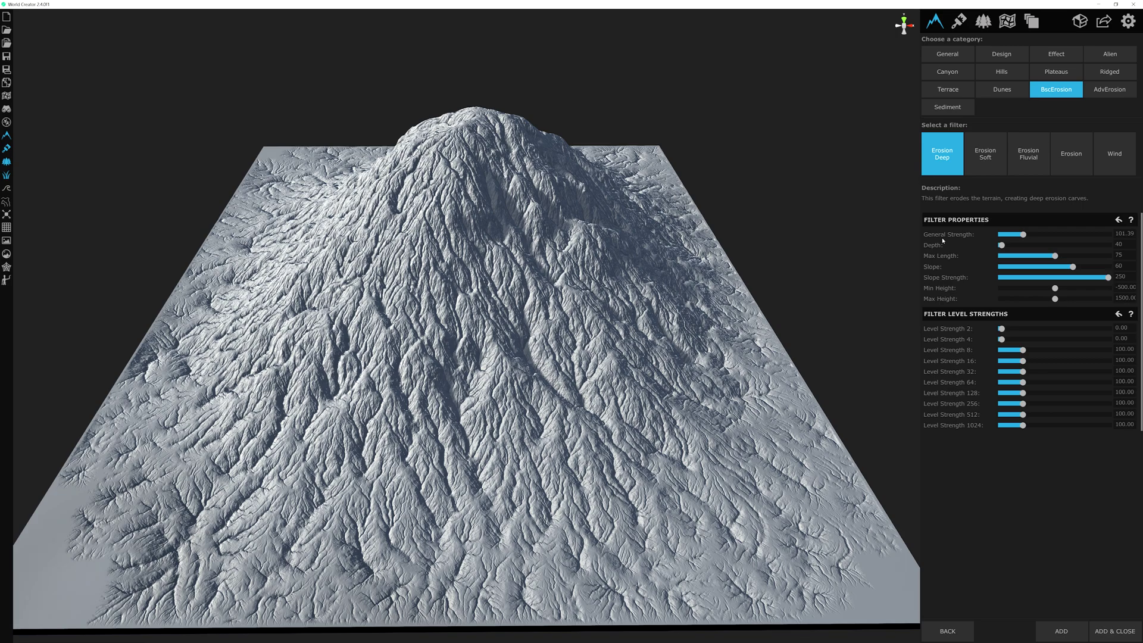
left_click_drag(1001, 245, 1028, 245)
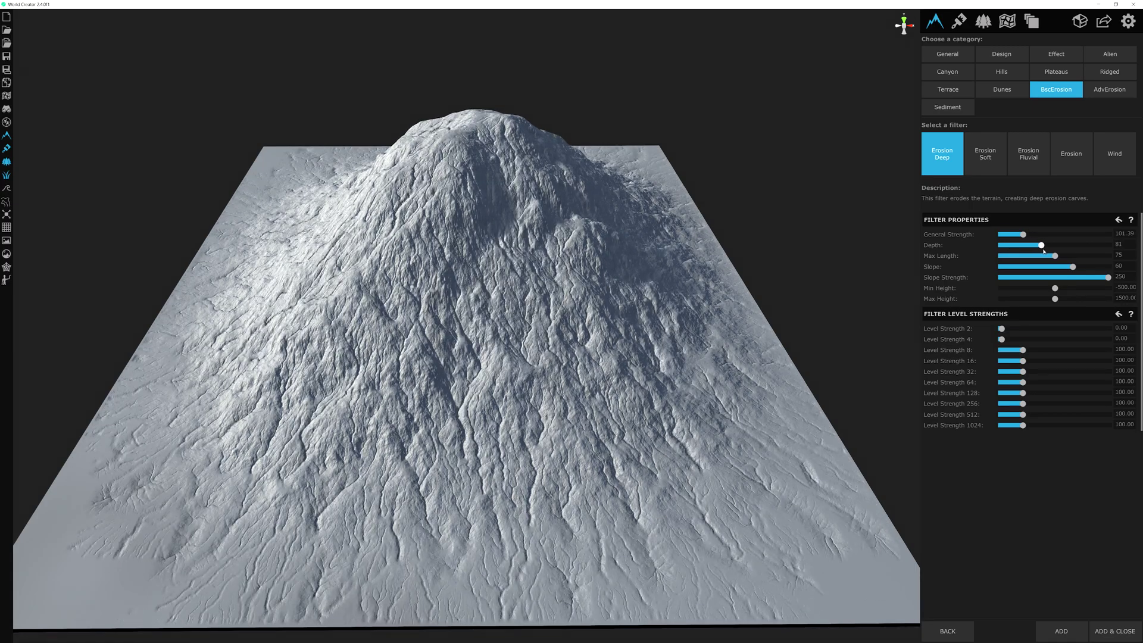
left_click_drag(1028, 245, 1008, 245)
left_click(1118, 220)
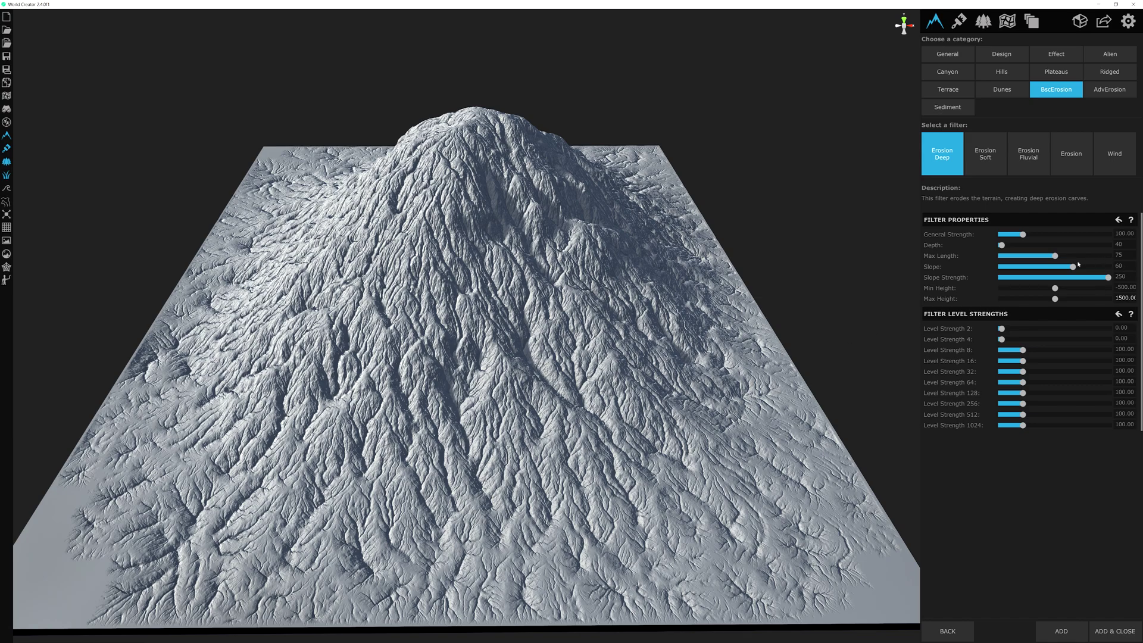
Step: Try a Max Length of 25 on Erosion Deep, inspect the shorter carvings up close, and restore the length to 75
left_click_drag(1055, 256, 1020, 256)
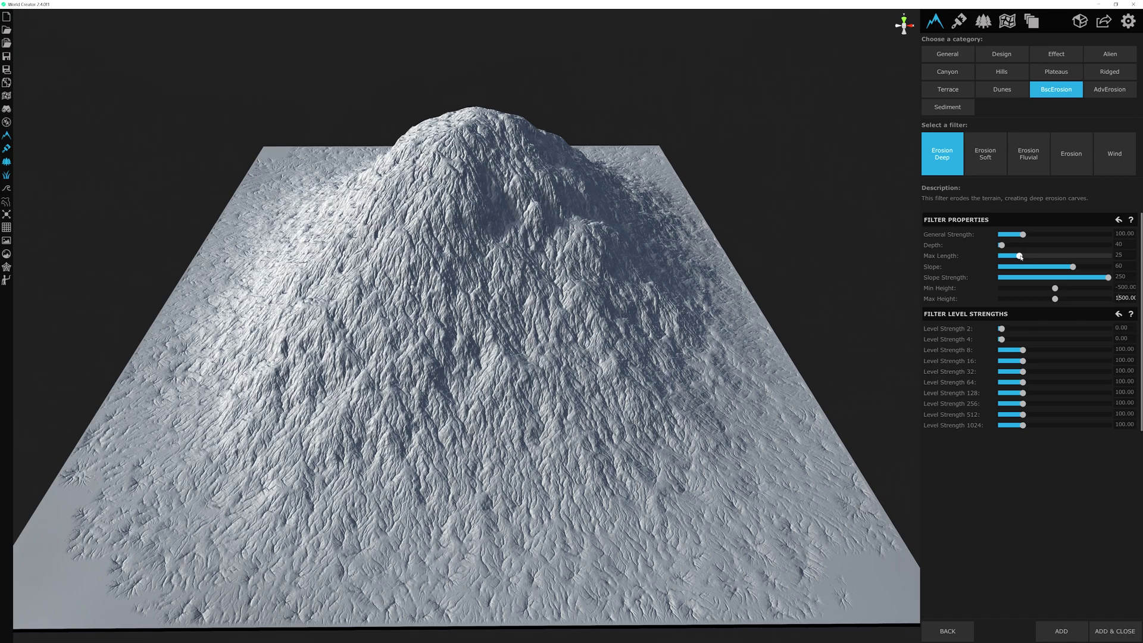
scroll(642, 296, "up", 10)
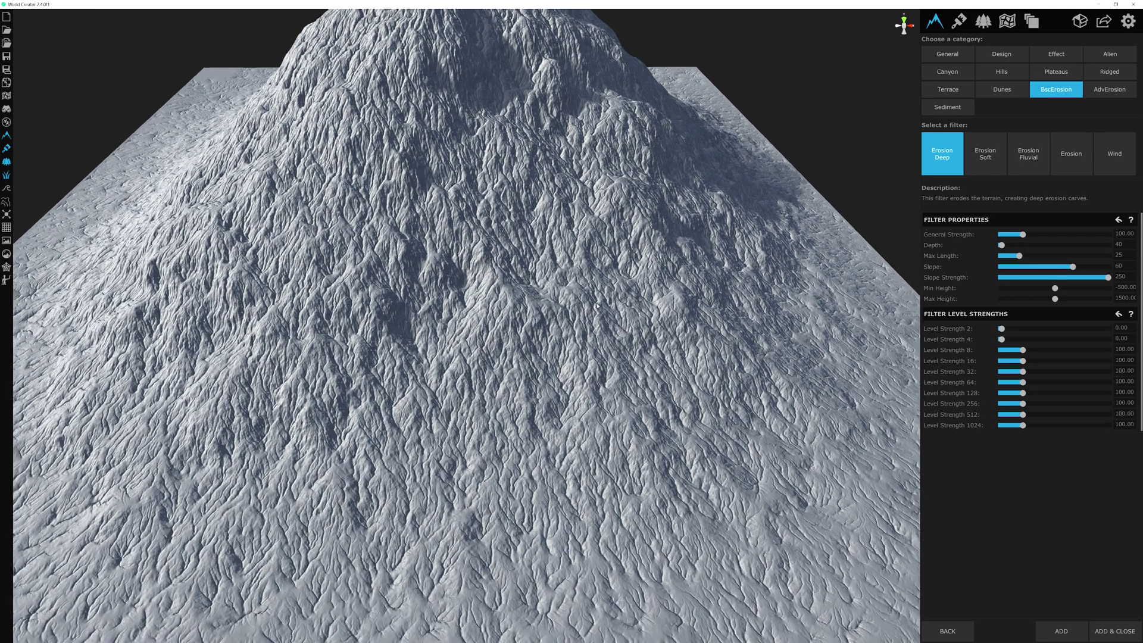
scroll(642, 296, "up", 2)
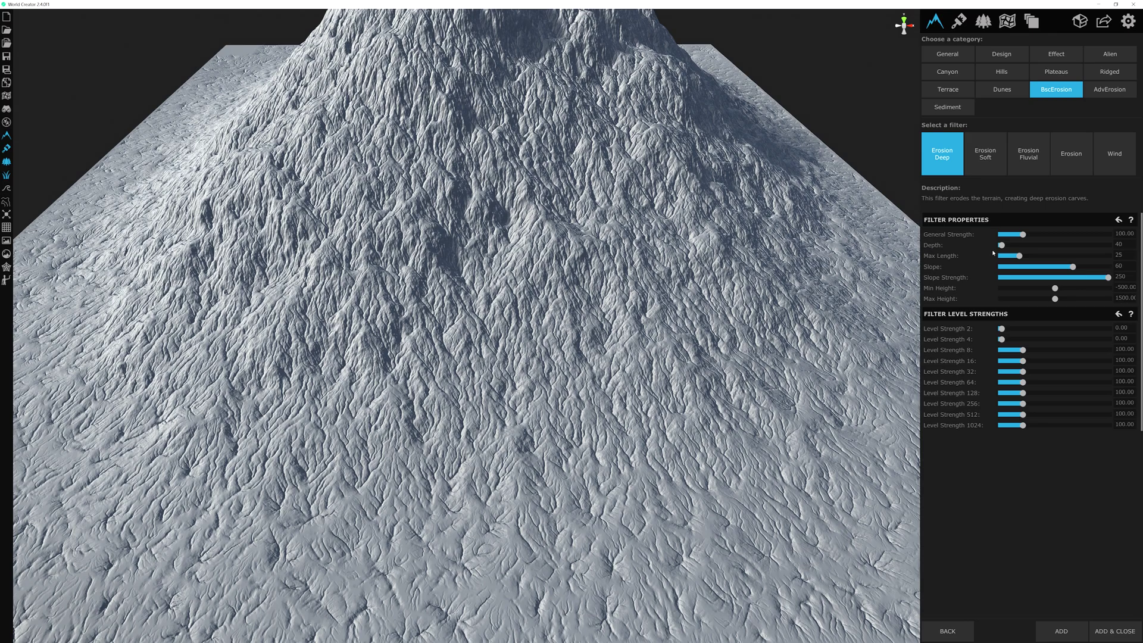
left_click_drag(1019, 256, 1055, 262)
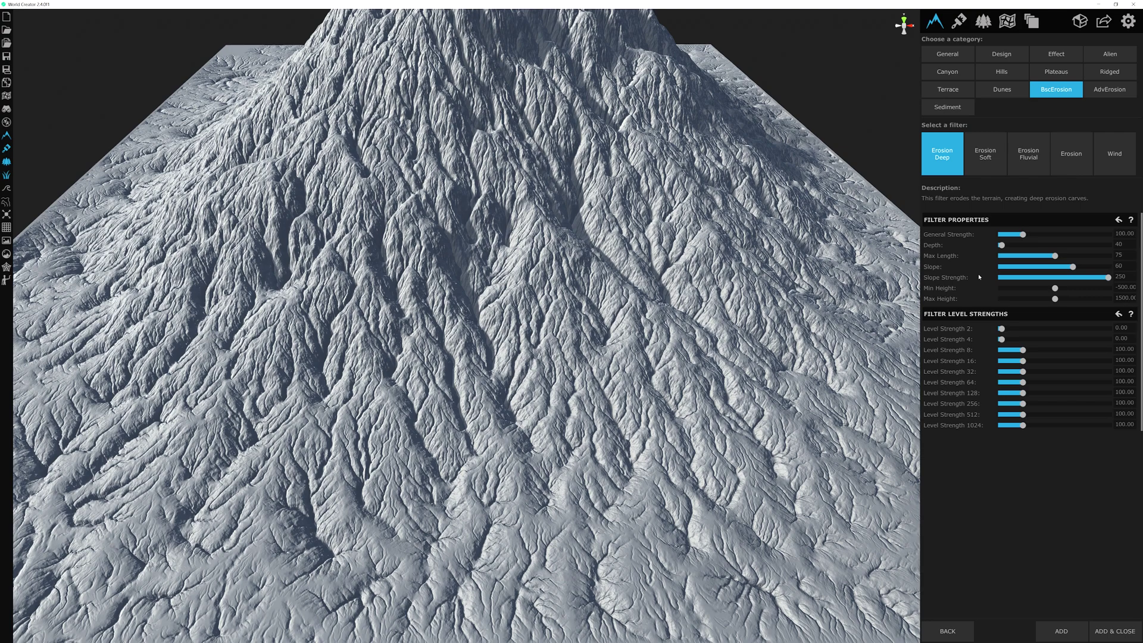
Step: Test low and high slope settings on Erosion Deep, ending with Slope at 90 and Slope Strength at 218
left_click_drag(1072, 266, 1007, 270)
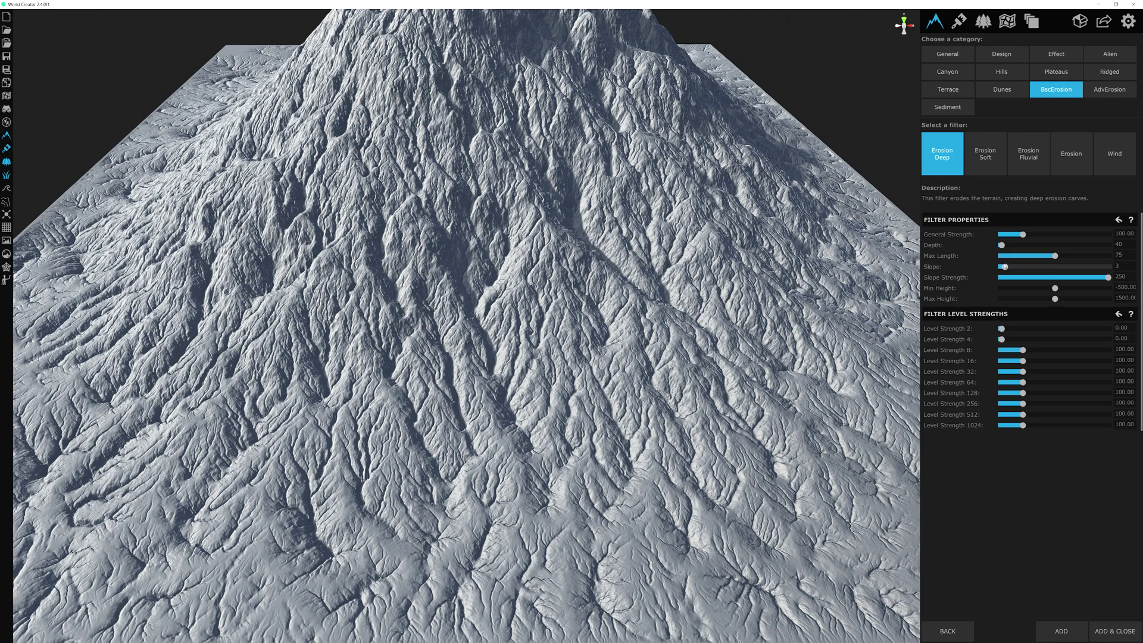
left_click_drag(1004, 267, 1111, 267)
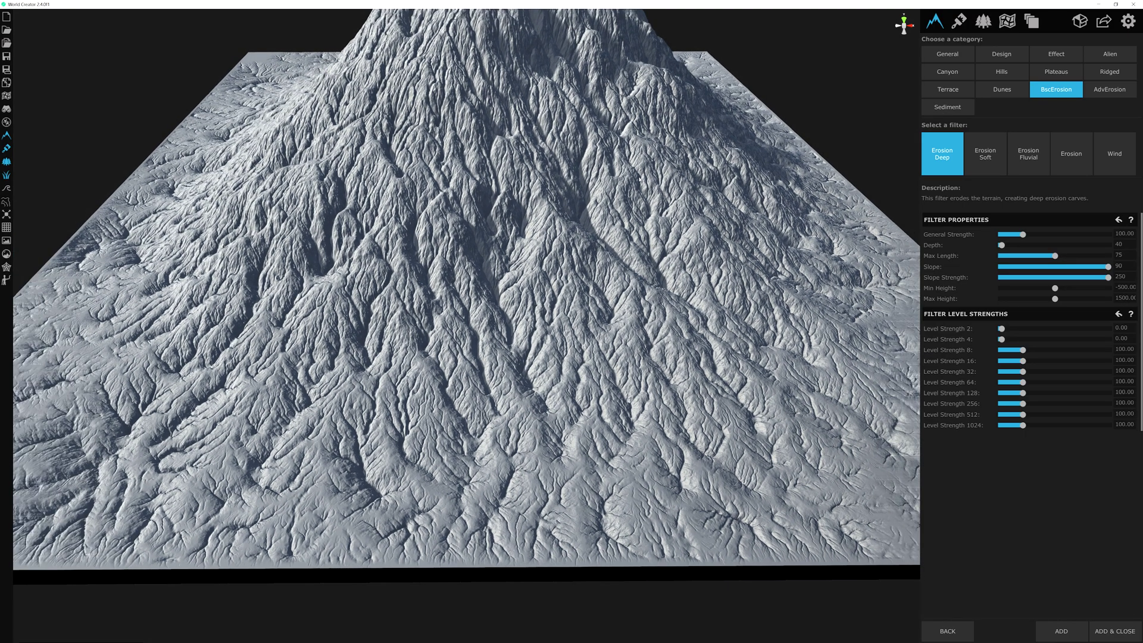
right_click_drag(638, 178, 609, 373)
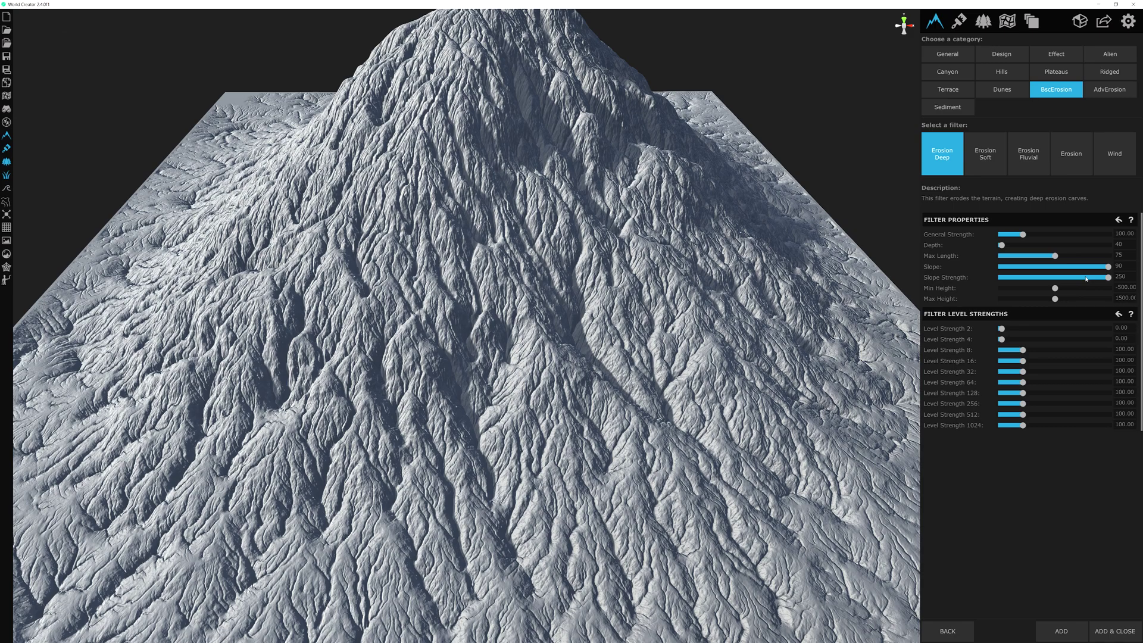
left_click_drag(1107, 278, 1024, 283)
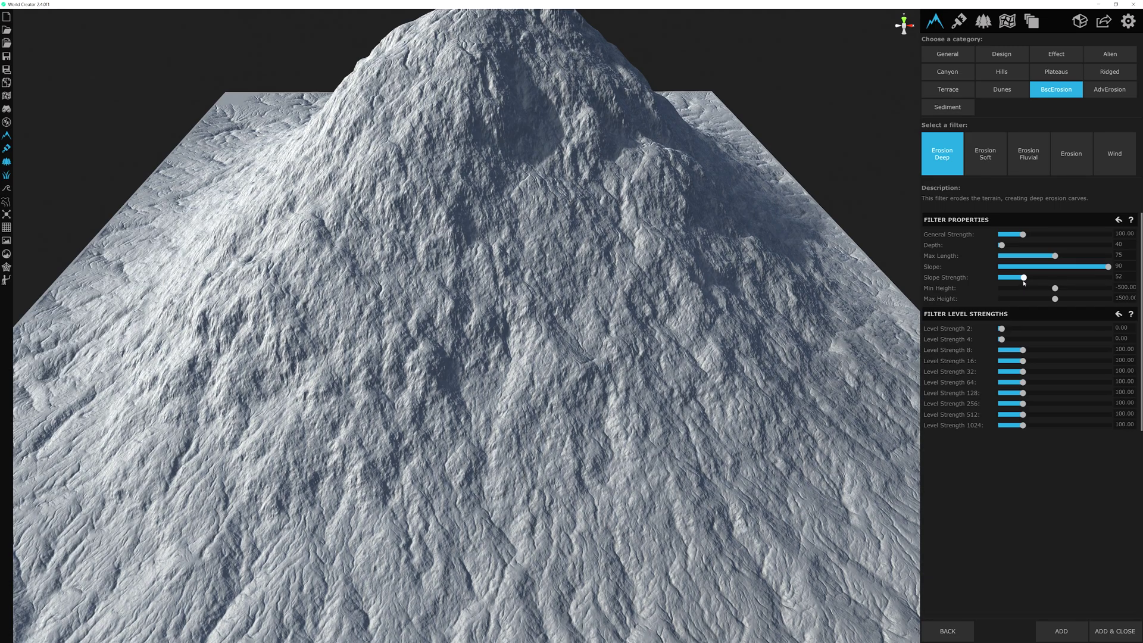
left_click_drag(1026, 279, 1095, 278)
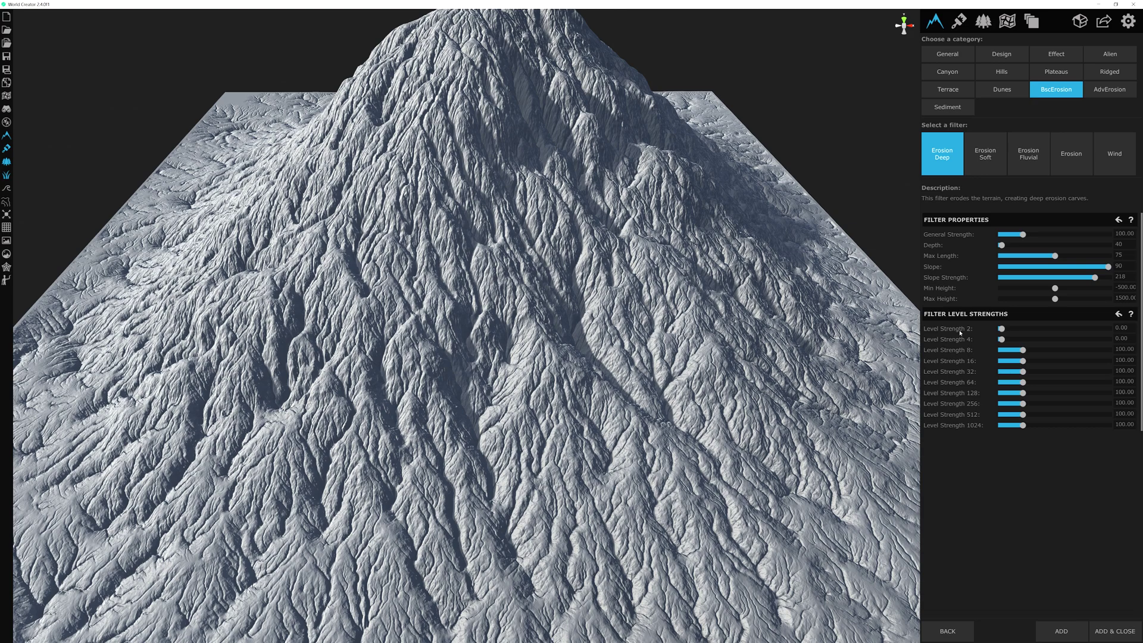
Step: Try a Max Height of 500 on Erosion Deep, and raise it to 2500 to erode the summit too
left_click(1121, 298)
type("500")
key("Return")
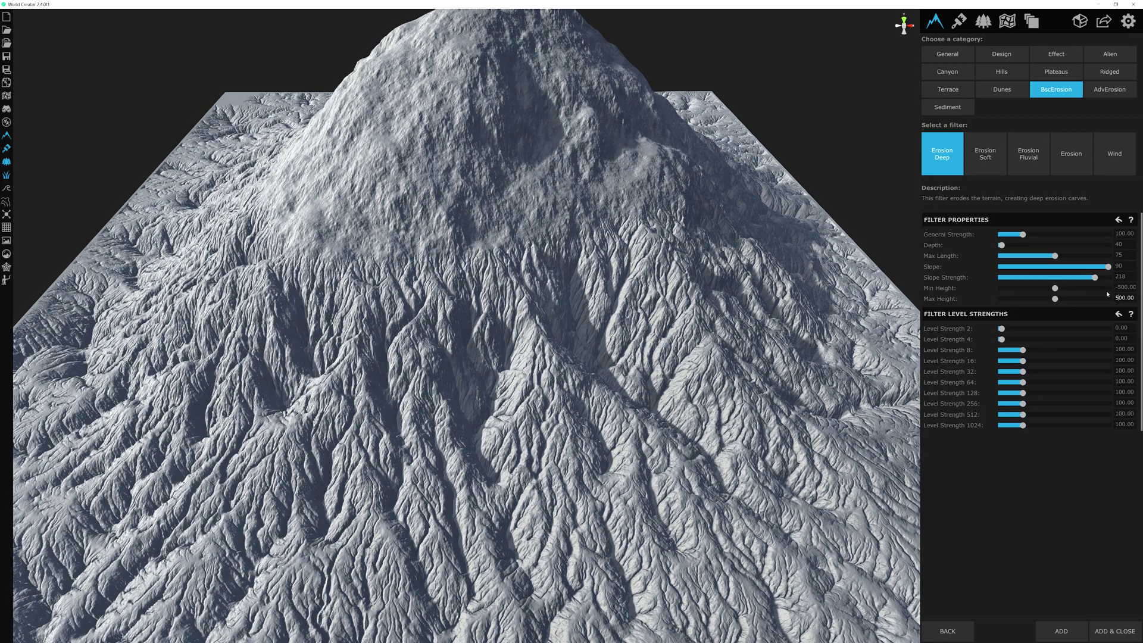
right_click_drag(539, 323, 683, 310)
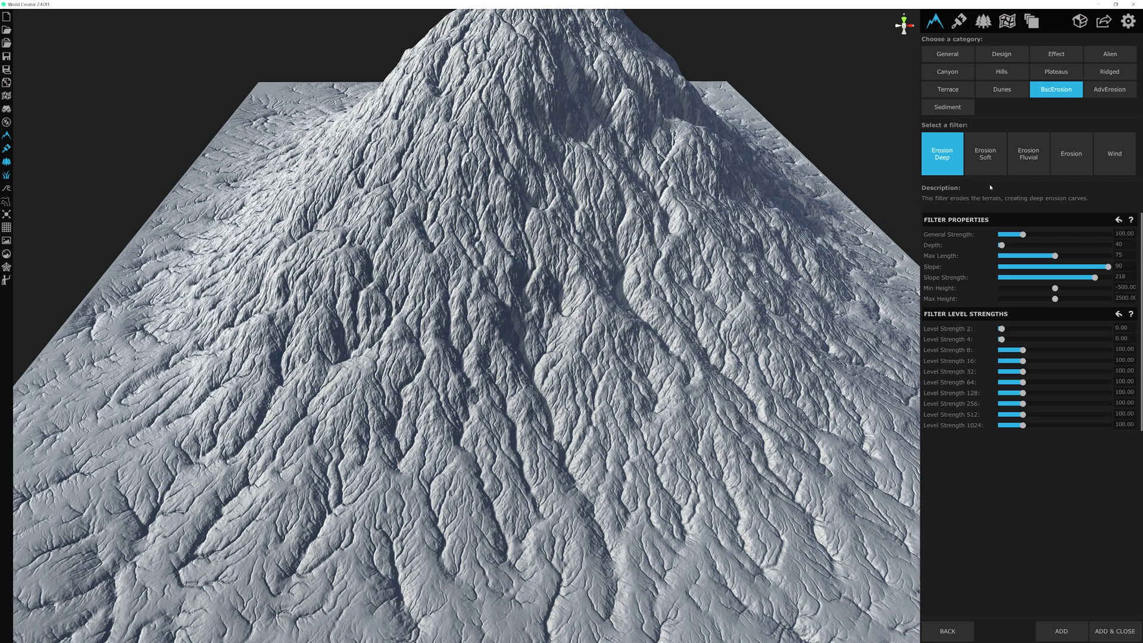
Step: Switch to the Erosion Soft filter and raise its General Strength to about 1090, checking the carved channels up close
left_click(996, 157)
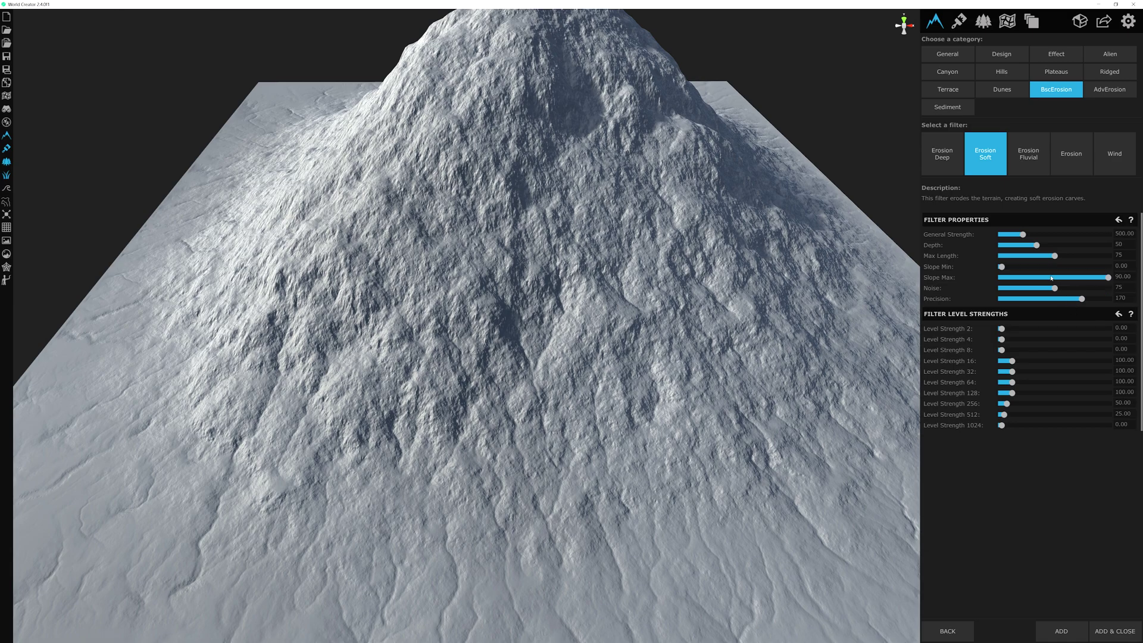
left_click_drag(1022, 235, 1051, 235)
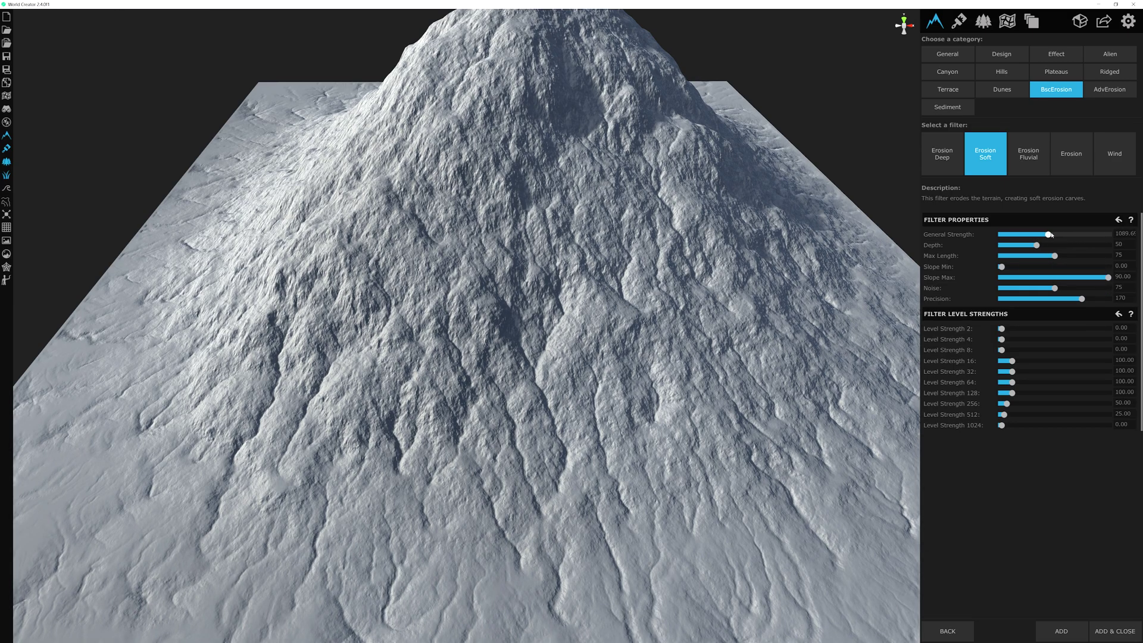
right_click_drag(757, 349, 494, 494)
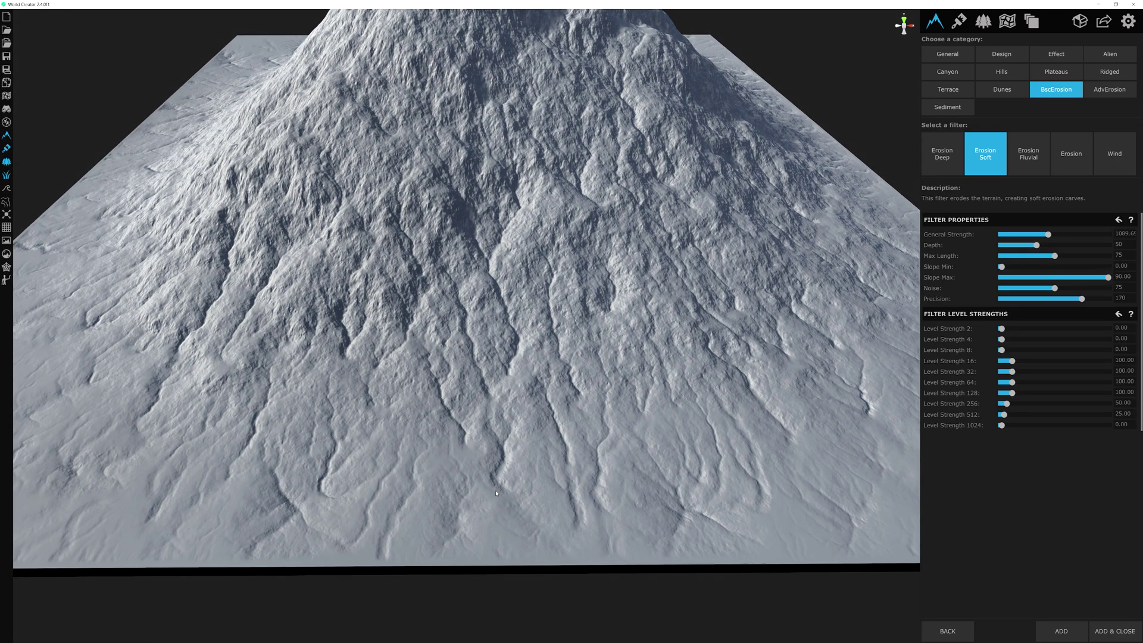
scroll(595, 453, "up", 3)
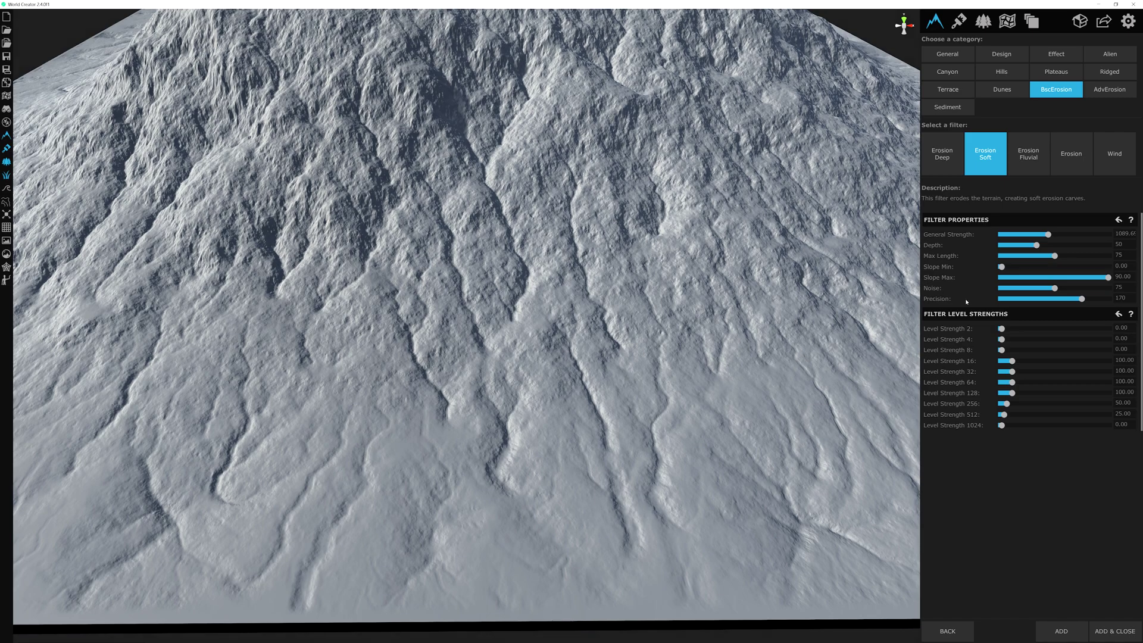
Step: Raise the Erosion Soft filter's Noise to 99 and Precision to 198, and inspect the effect on the slopes
left_click_drag(1054, 288, 1106, 299)
scroll(478, 295, "down", 2)
scroll(543, 376, "up", 1)
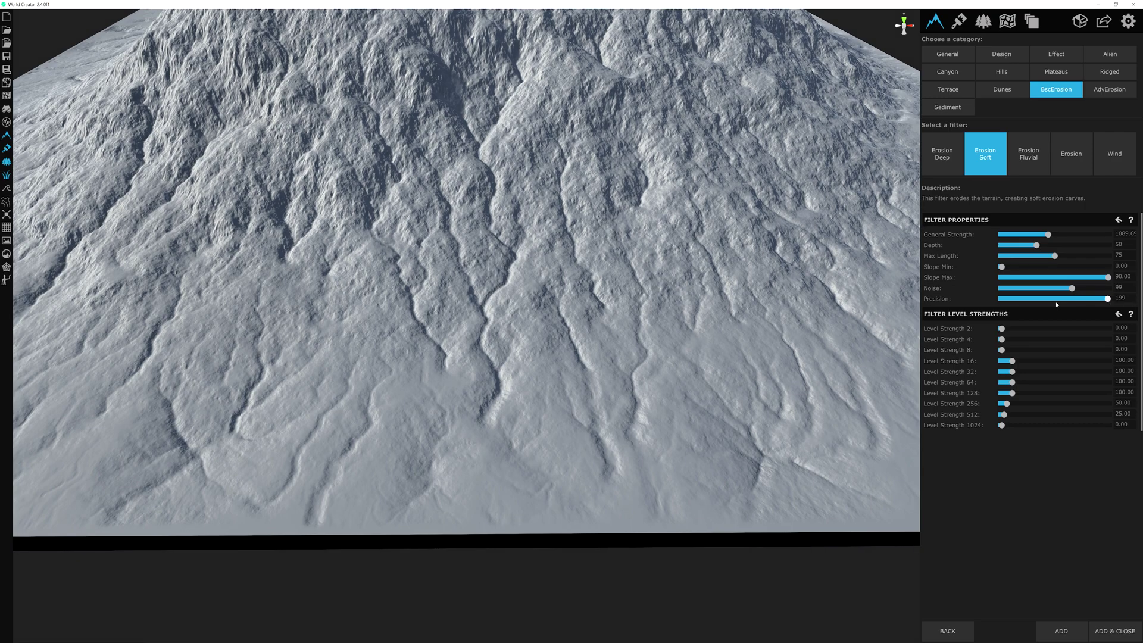
scroll(665, 320, "up", 2)
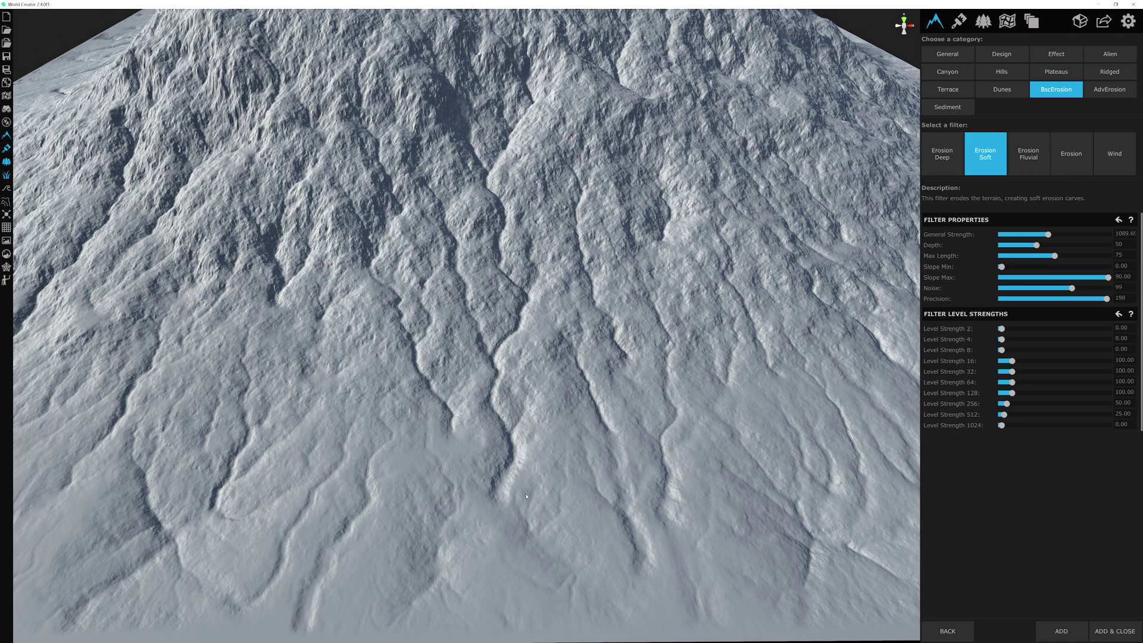
scroll(526, 496, "down", 5)
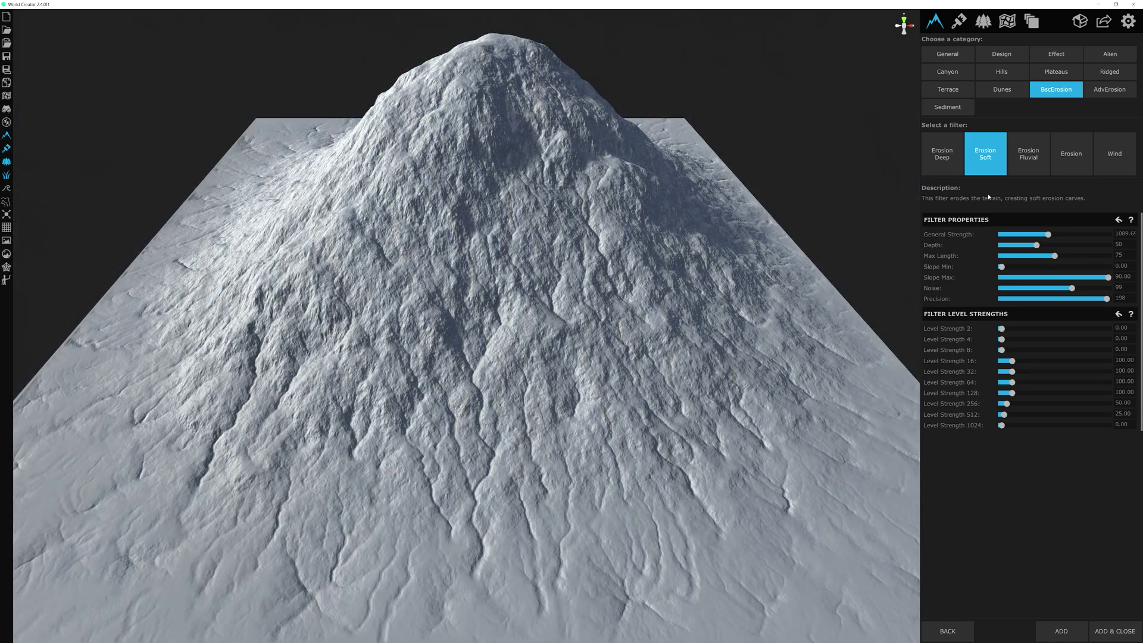
Step: Switch to the Erosion Fluvial filter, lower its Depth to 4, and raise it to 100 to compare the carving
left_click(1032, 157)
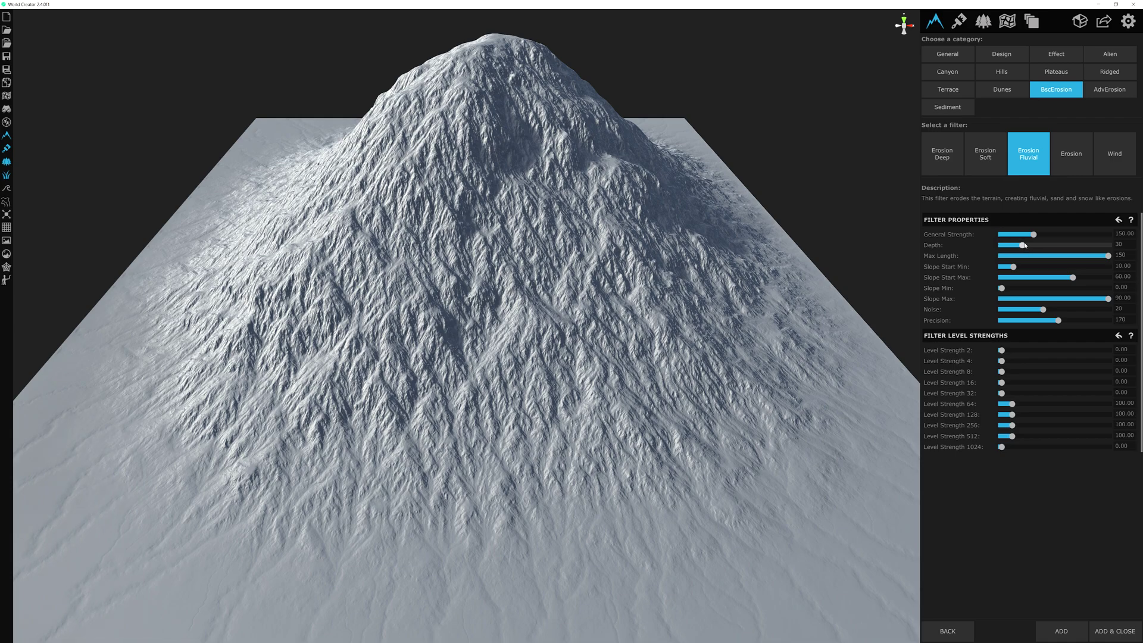
left_click_drag(1022, 245, 1004, 245)
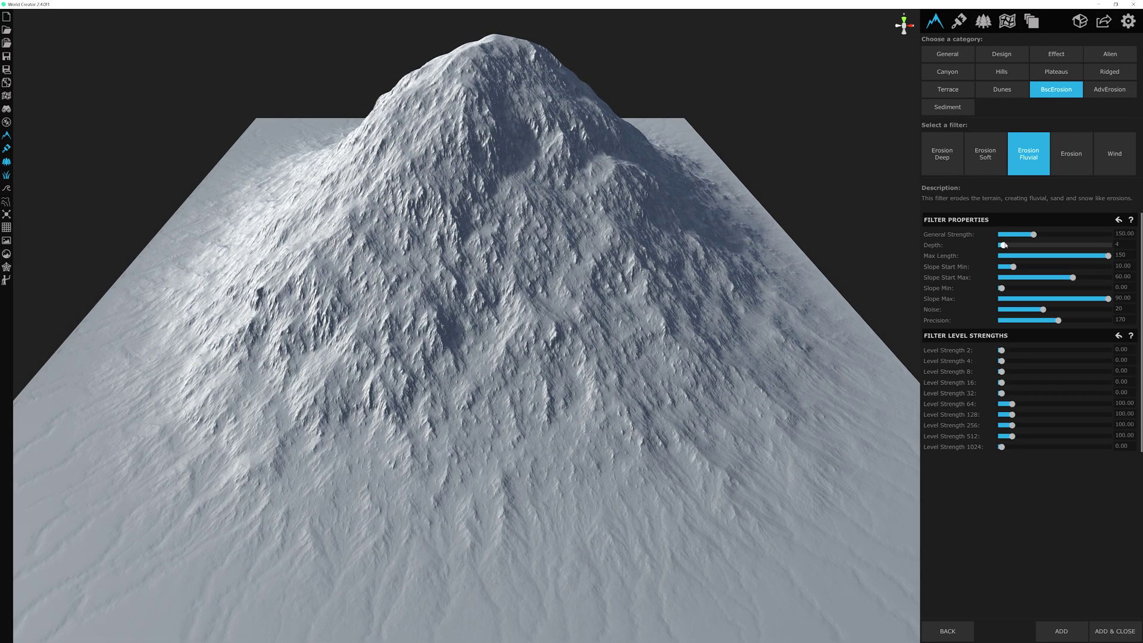
mouse_move(1003, 245)
left_mouse_down()
mouse_move(1077, 251)
mouse_move(1014, 245)
left_mouse_up()
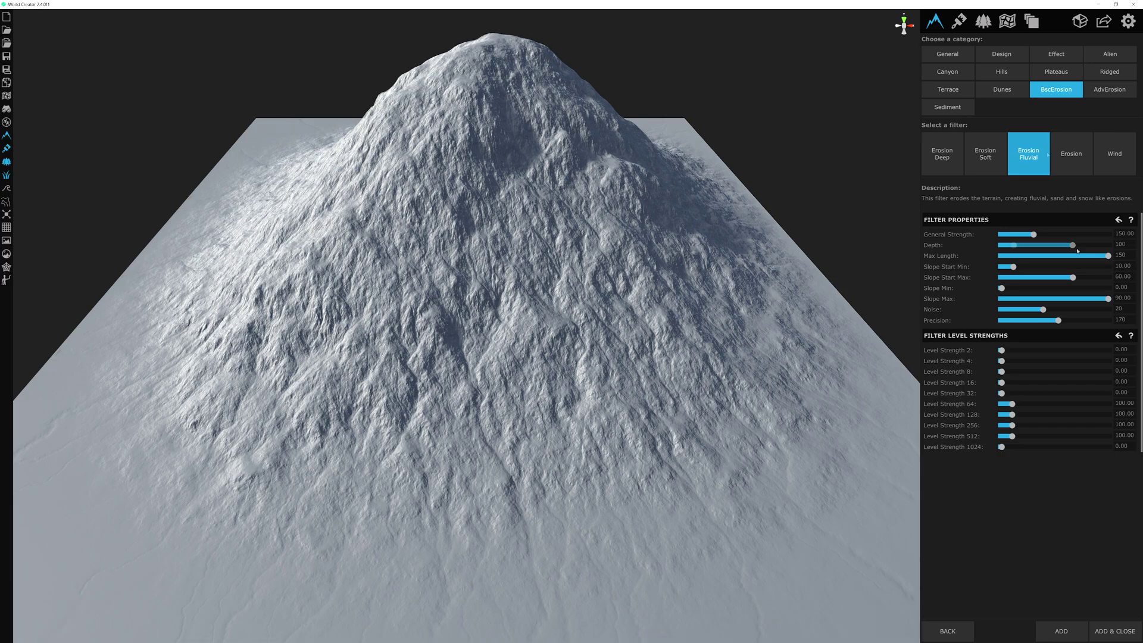
Step: Switch to the Erosion filter, test Reduce Flow Amount at 18 and 1 before restoring 16, and raise Depth Reduction to 0.98
left_click(1072, 153)
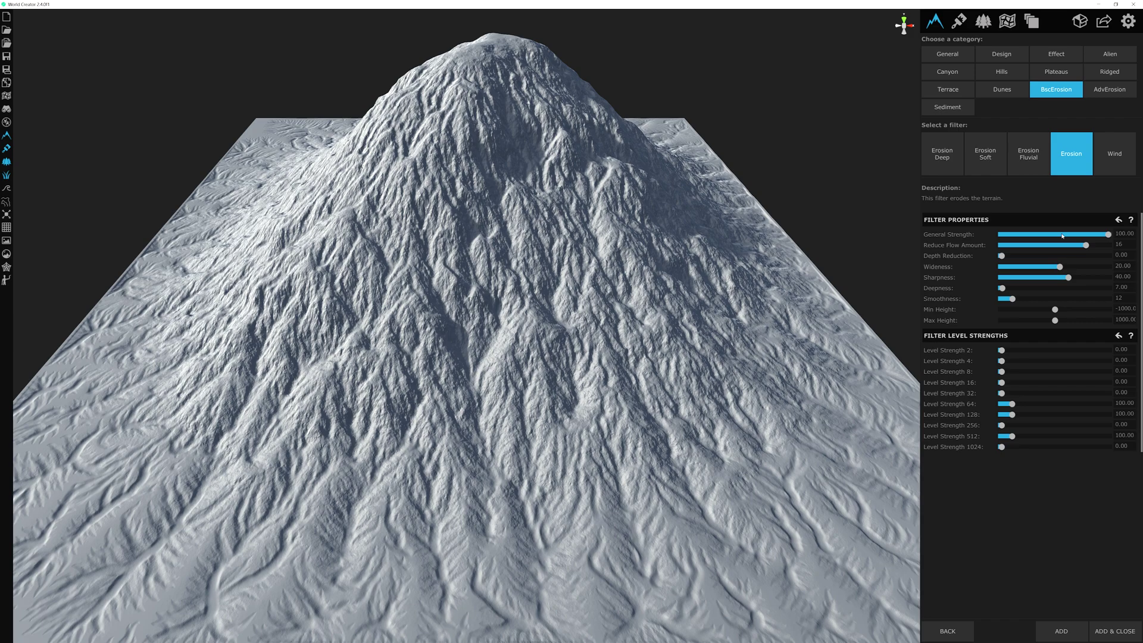
left_click_drag(1091, 244, 1097, 249)
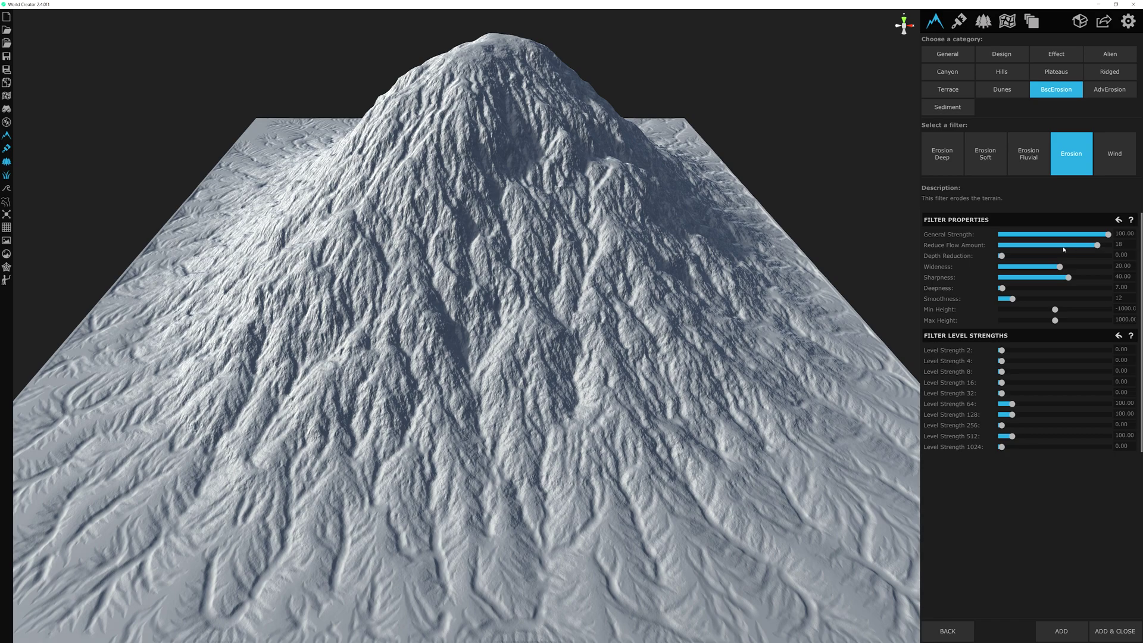
left_click_drag(1097, 245, 1000, 244)
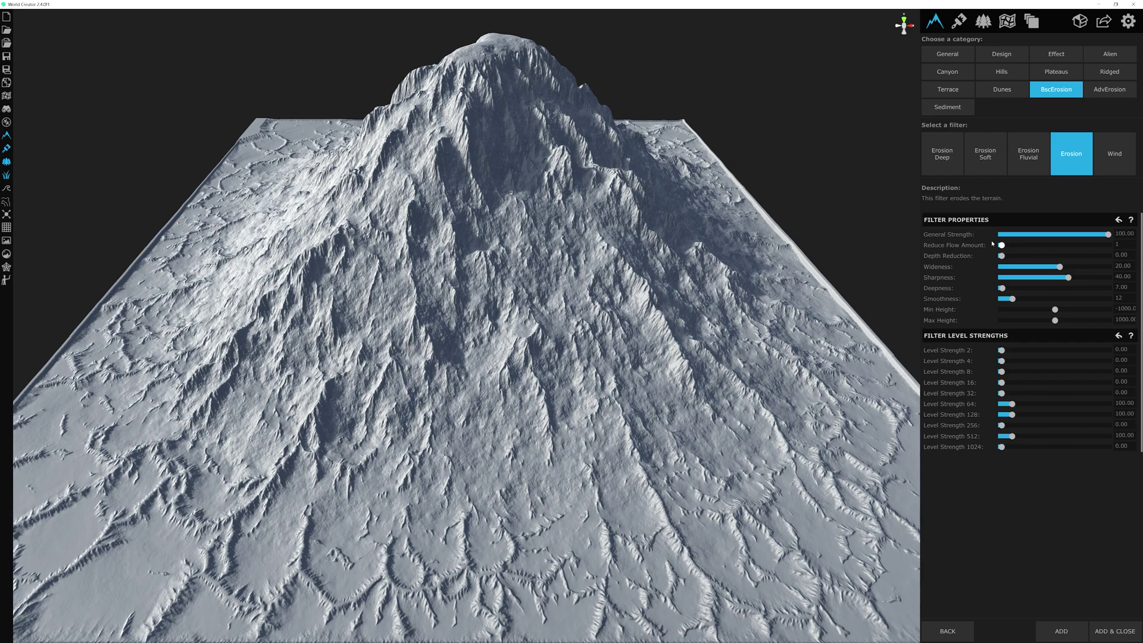
key("ctrl+z")
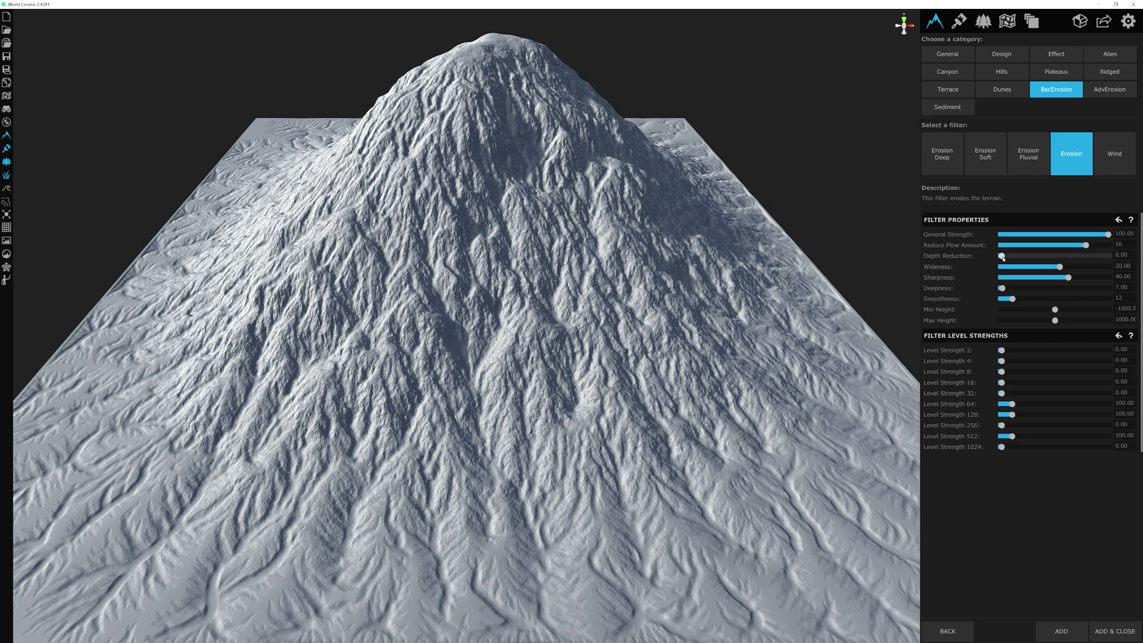
left_click_drag(1002, 256, 1061, 257)
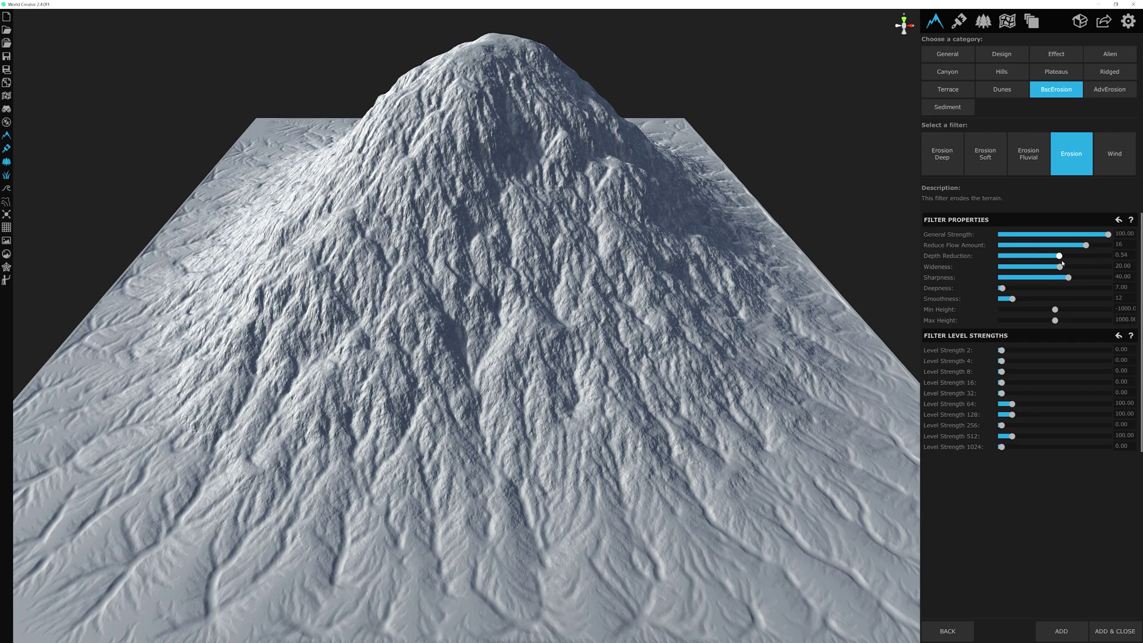
left_click_drag(1089, 264, 1110, 267)
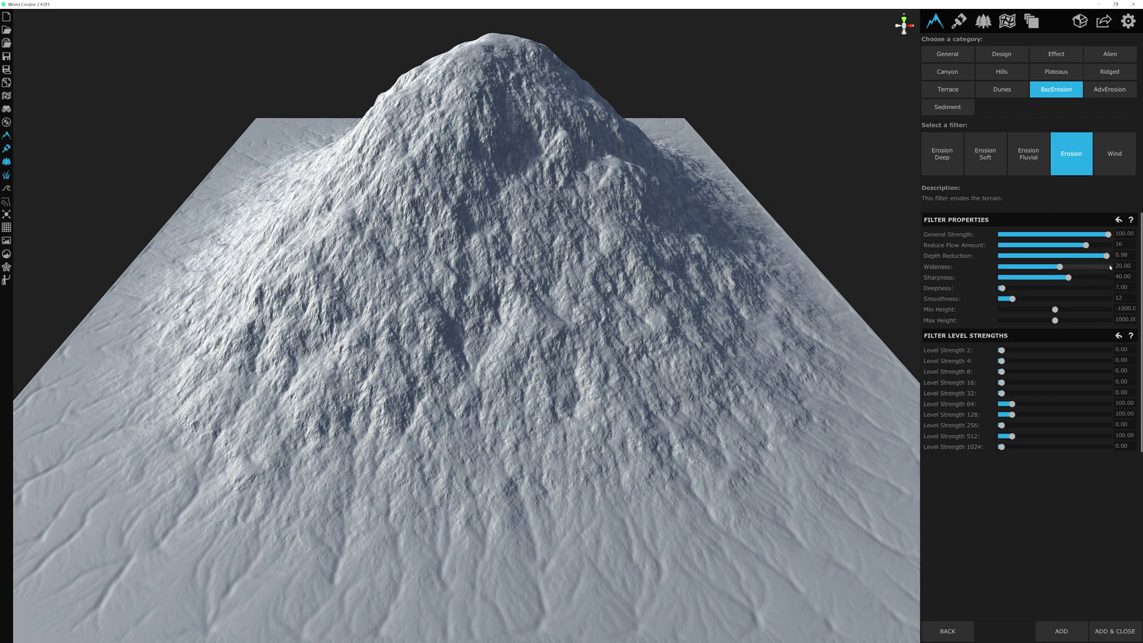
Step: Switch to the Wind filter, raise its Length to 23, and reduce it to 13 for a weaker distortion
left_click(1122, 158)
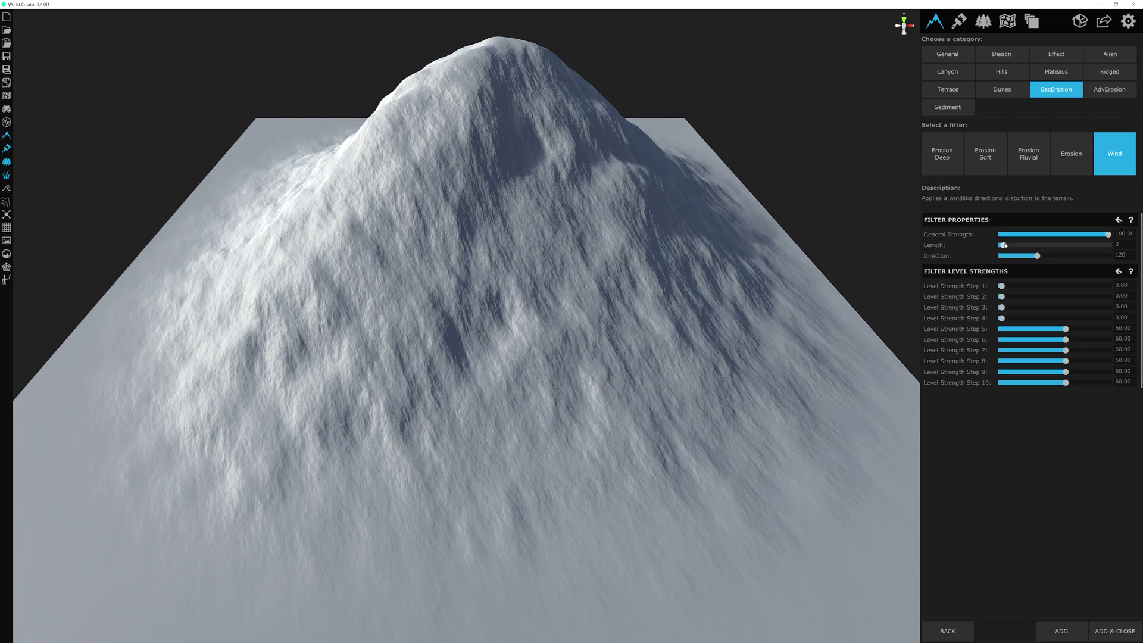
left_click_drag(1004, 245, 1025, 244)
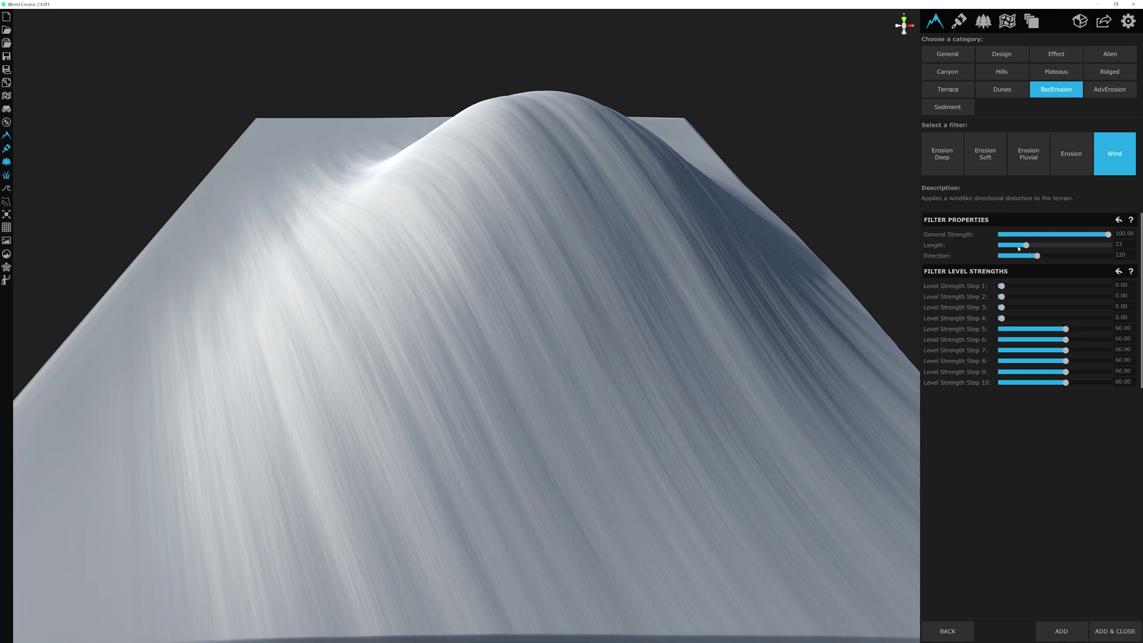
mouse_move(1026, 245)
left_mouse_down()
mouse_move(1084, 247)
mouse_move(1001, 246)
mouse_move(1088, 262)
mouse_move(1026, 272)
mouse_move(1037, 272)
left_mouse_up()
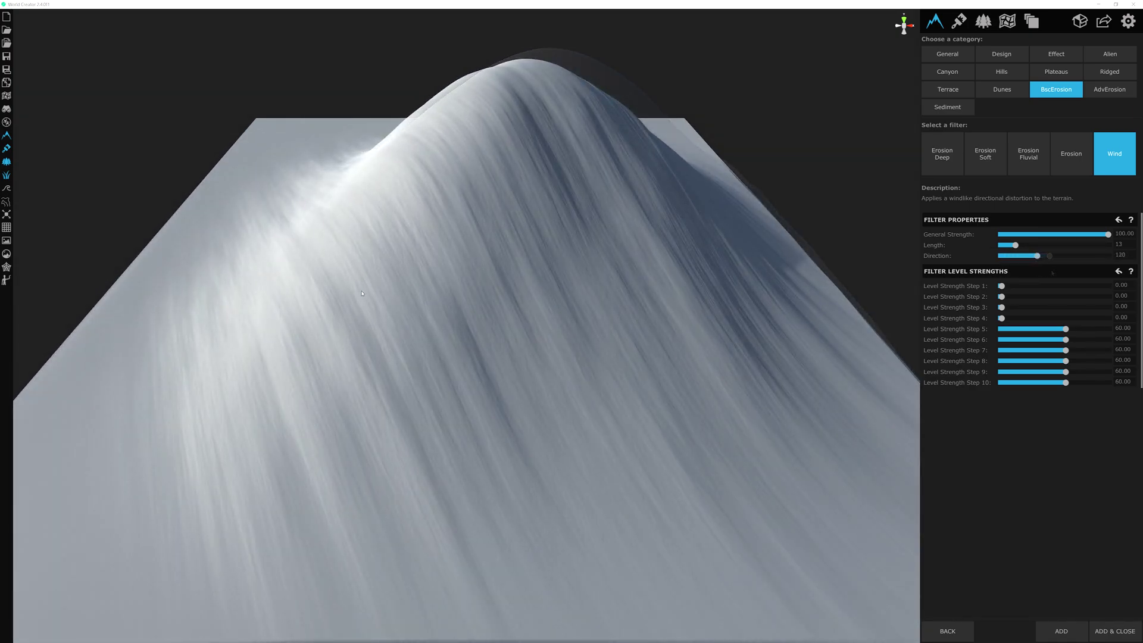
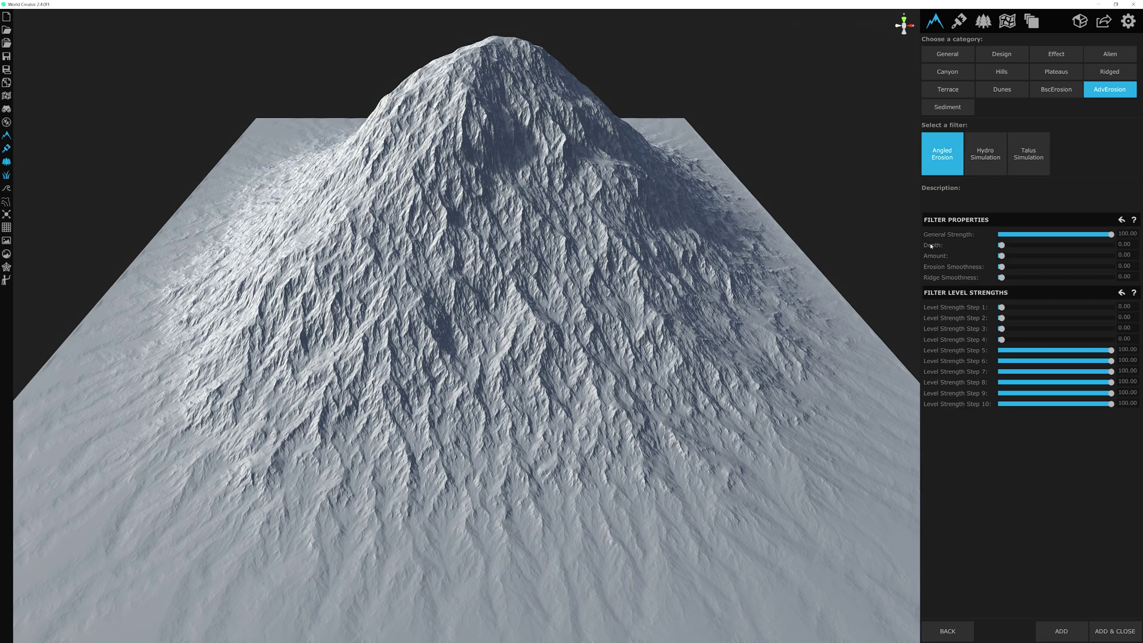
Step: Test the advanced Angled Erosion filter's Depth at 0.15, 0.57 and 0.74, and reset it to 0
left_click(1019, 246)
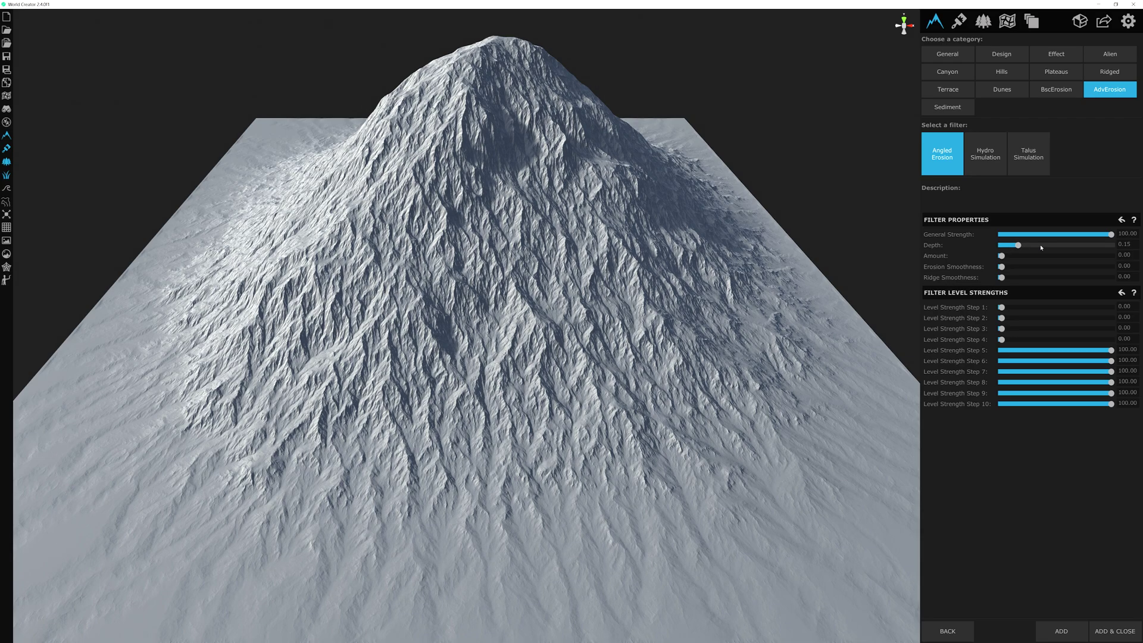
left_click(1065, 245)
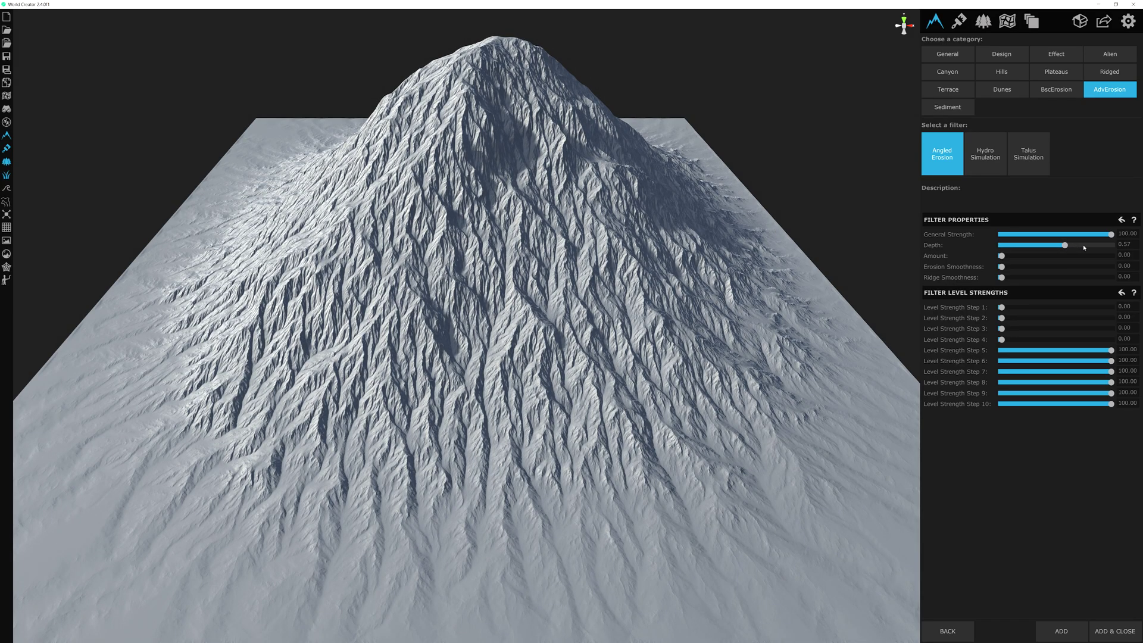
left_click(1084, 246)
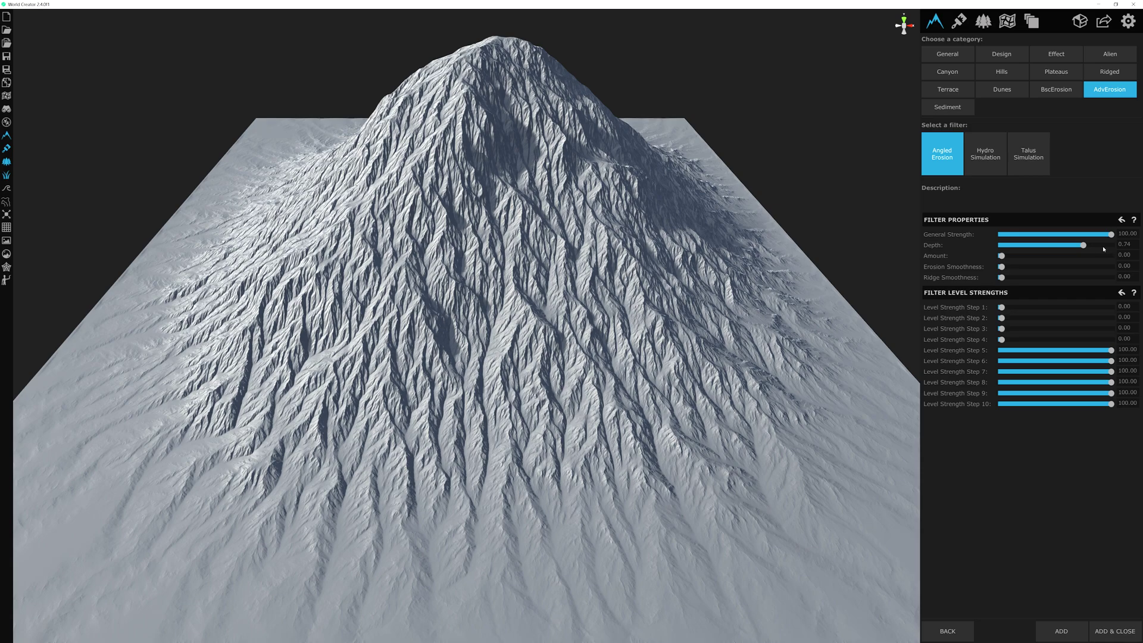
left_click_drag(1102, 246, 936, 260)
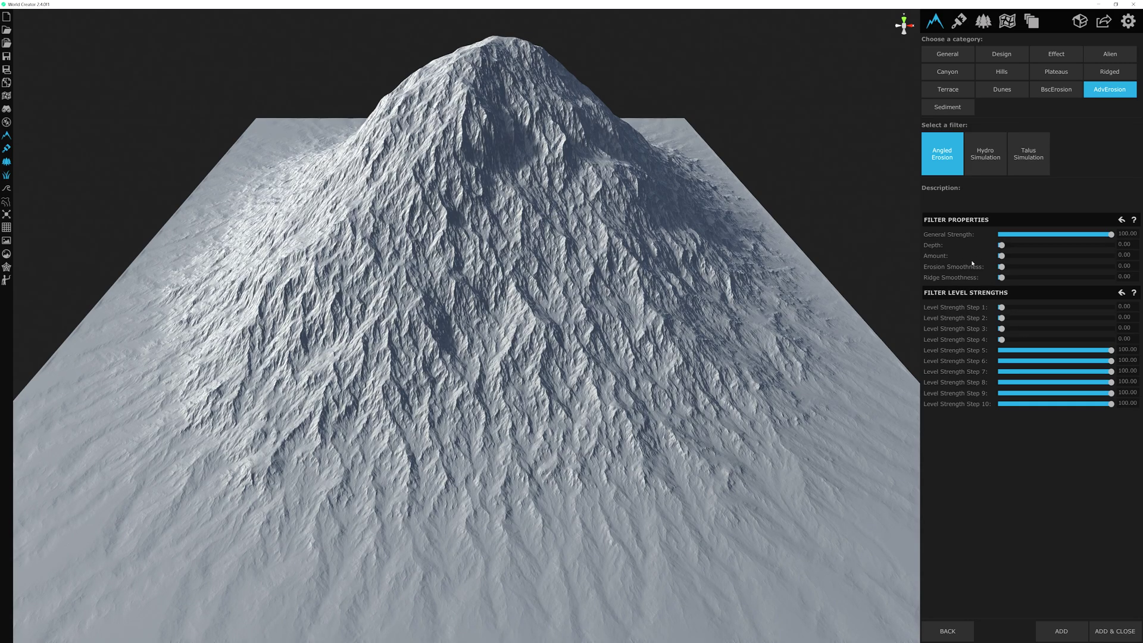
Step: Try Angled Erosion Amount values of 0.15, about 0.39 and 0.63, and return Amount to 0
left_click(1019, 256)
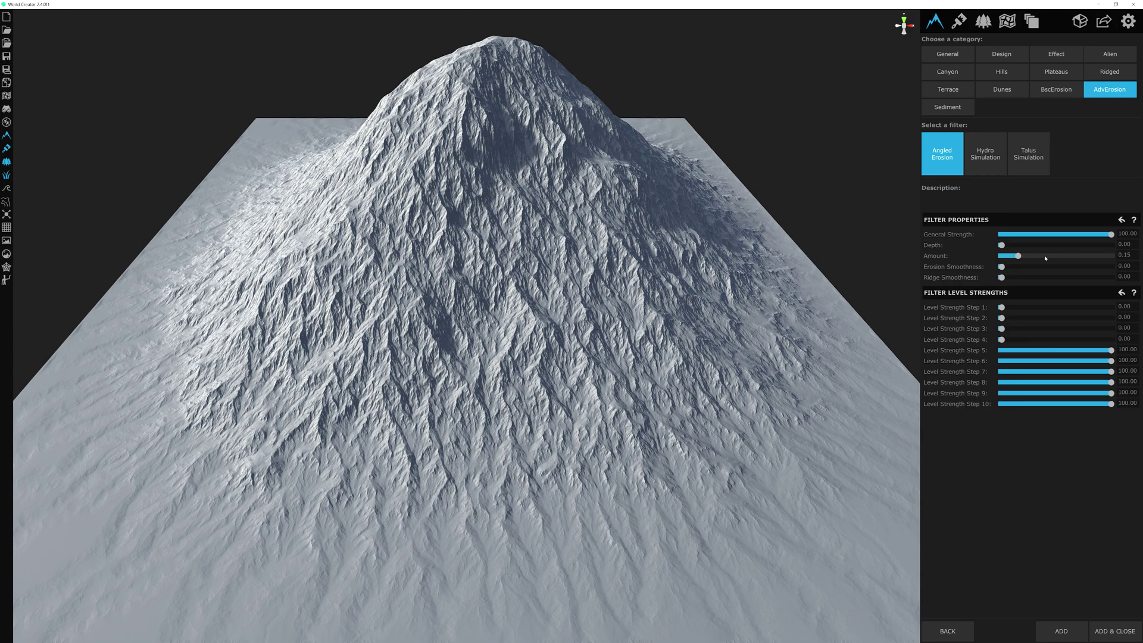
left_click(1045, 258)
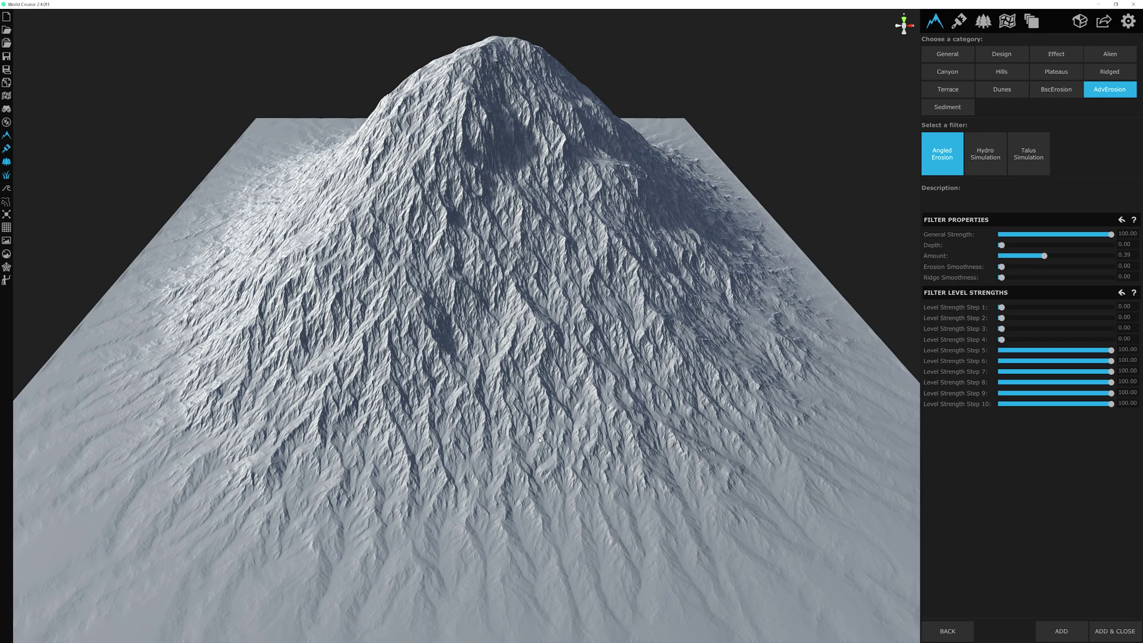
left_click(1070, 256)
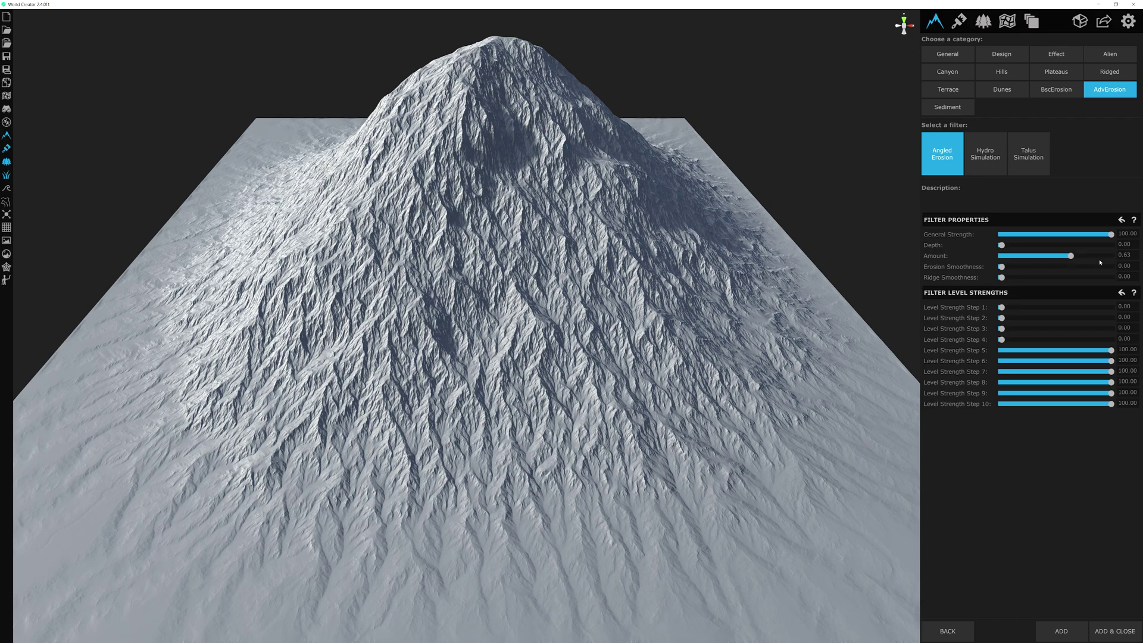
left_click_drag(1070, 256, 941, 271)
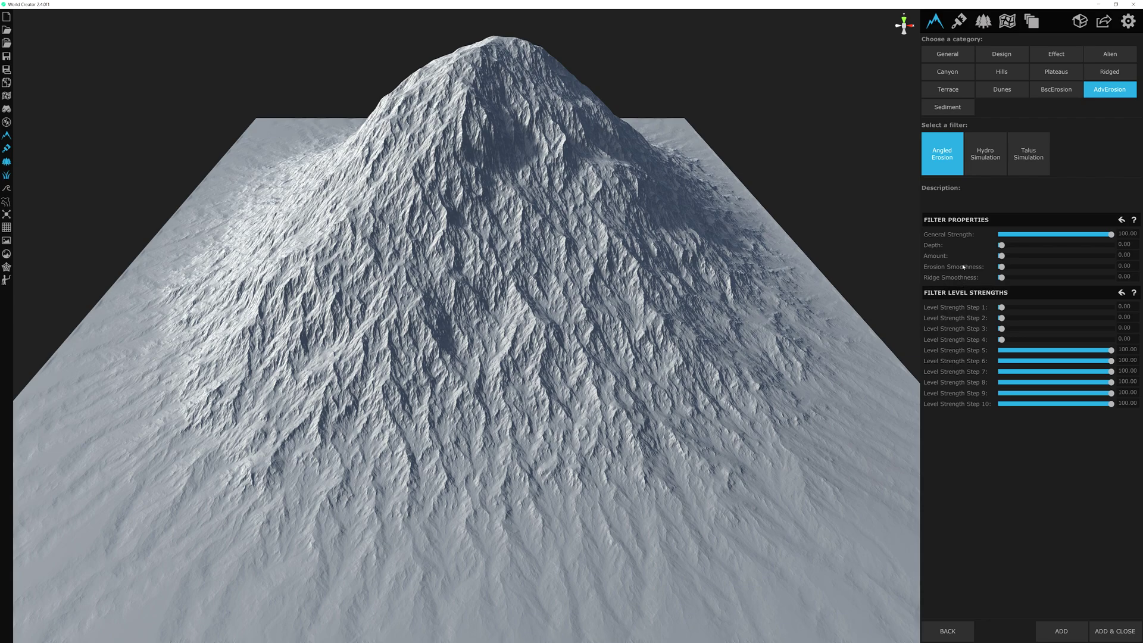
Step: Try Erosion Smoothness at 0.56 and 0.73 on Angled Erosion, inspecting the slopes up close, and reset it to 0
left_click(1062, 266)
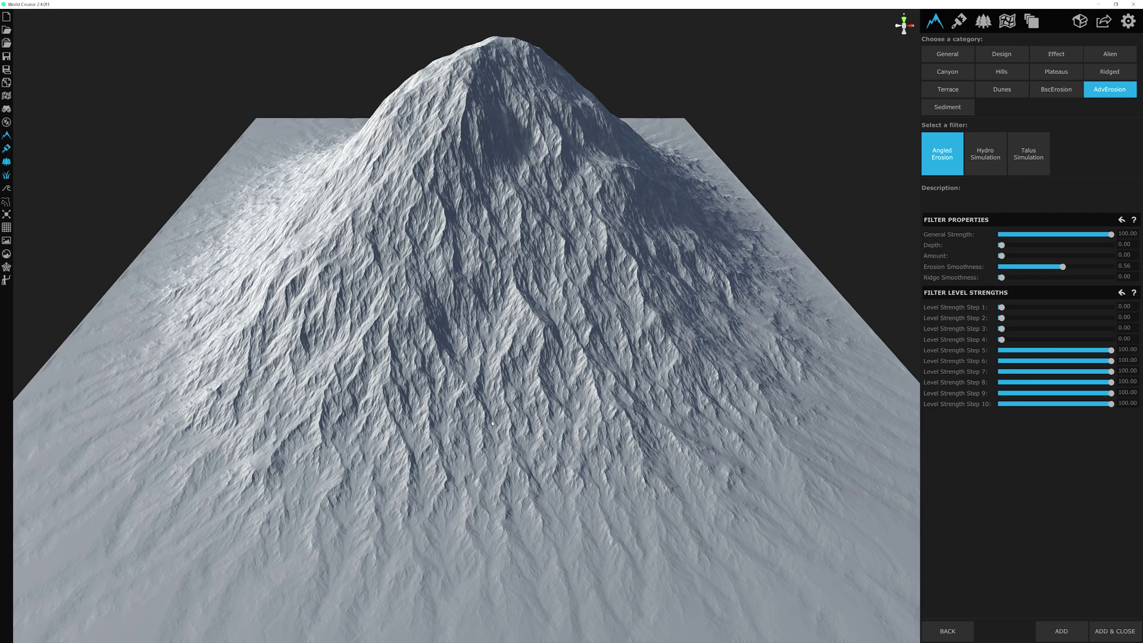
scroll(574, 426, "up", 3)
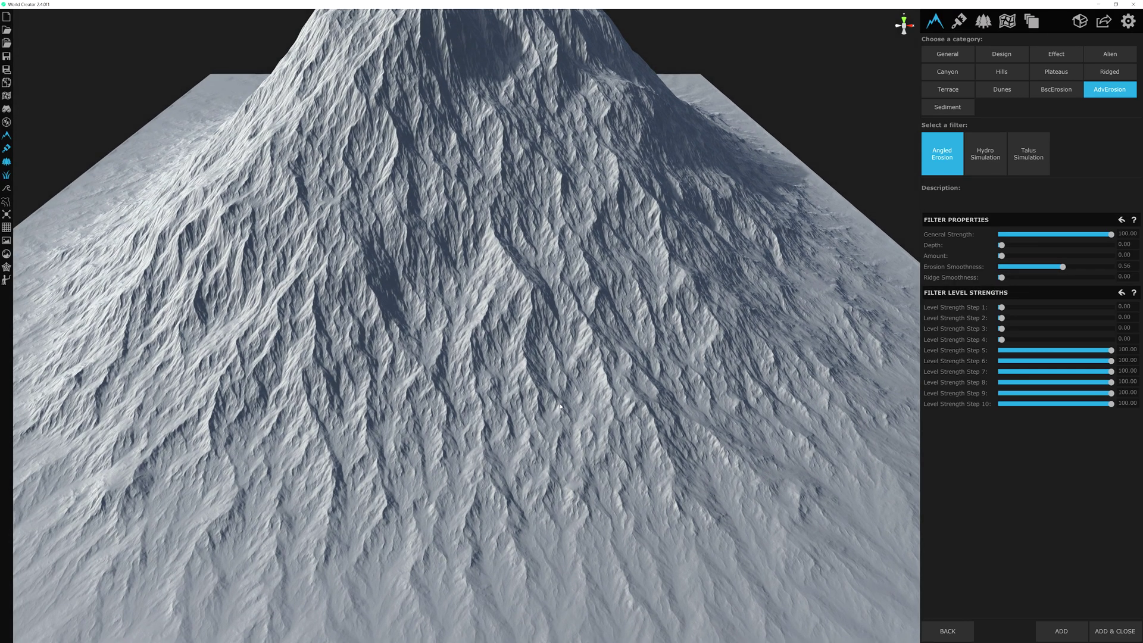
left_click(1082, 267)
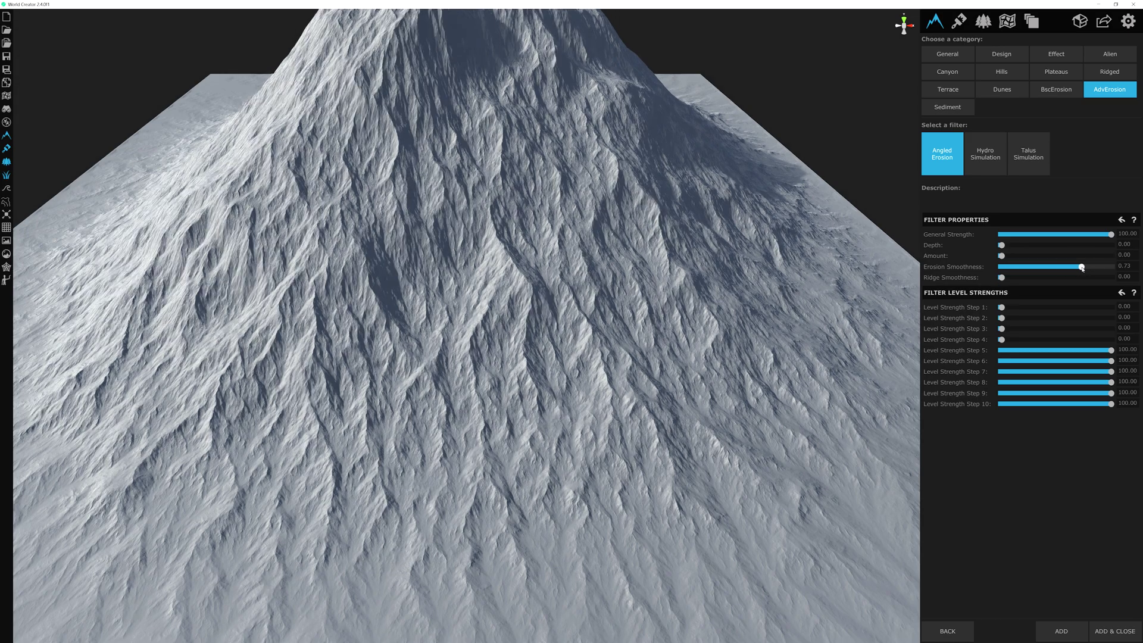
left_click(1002, 267)
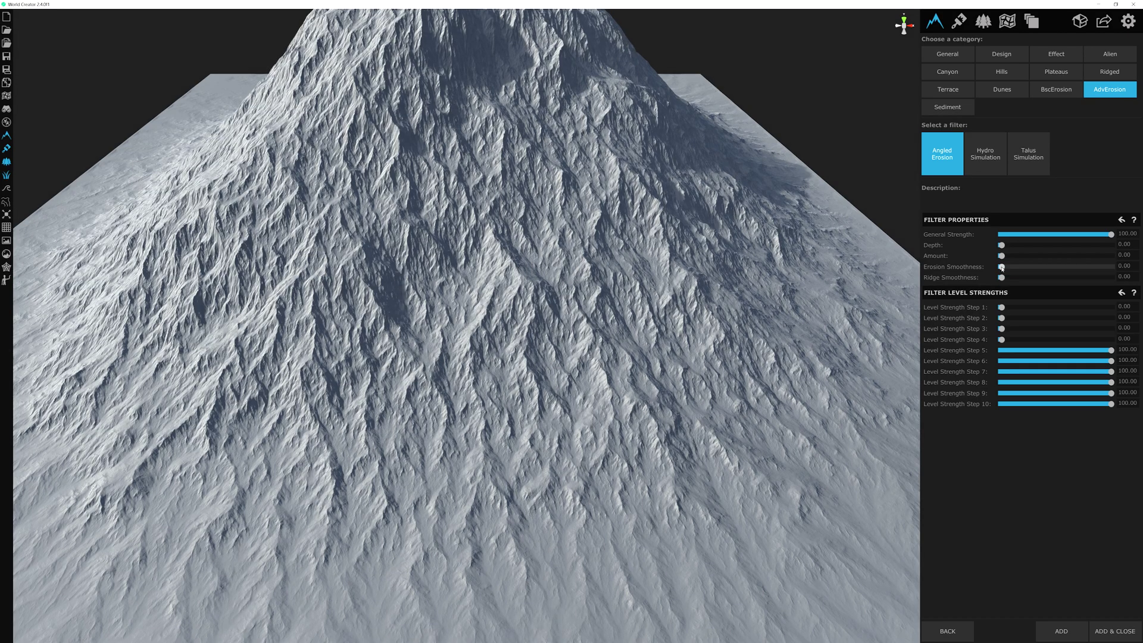
Step: Raise the Angled Erosion filter's Ridge Smoothness in stages through 0.23 and 0.56 to 0.74
left_click(1027, 277)
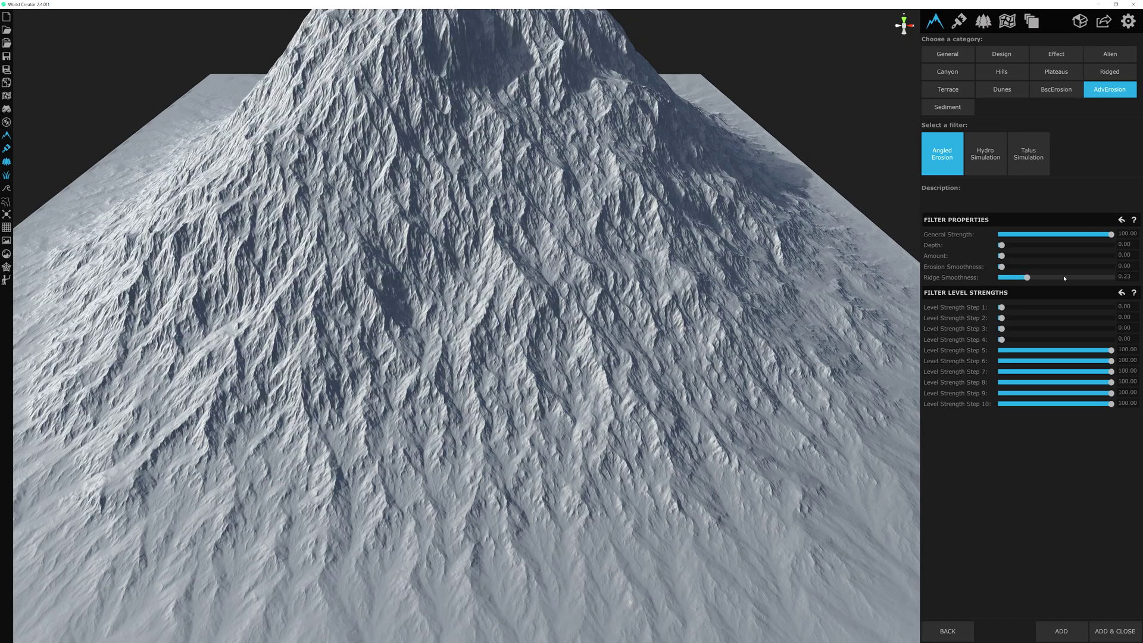
left_click(1063, 277)
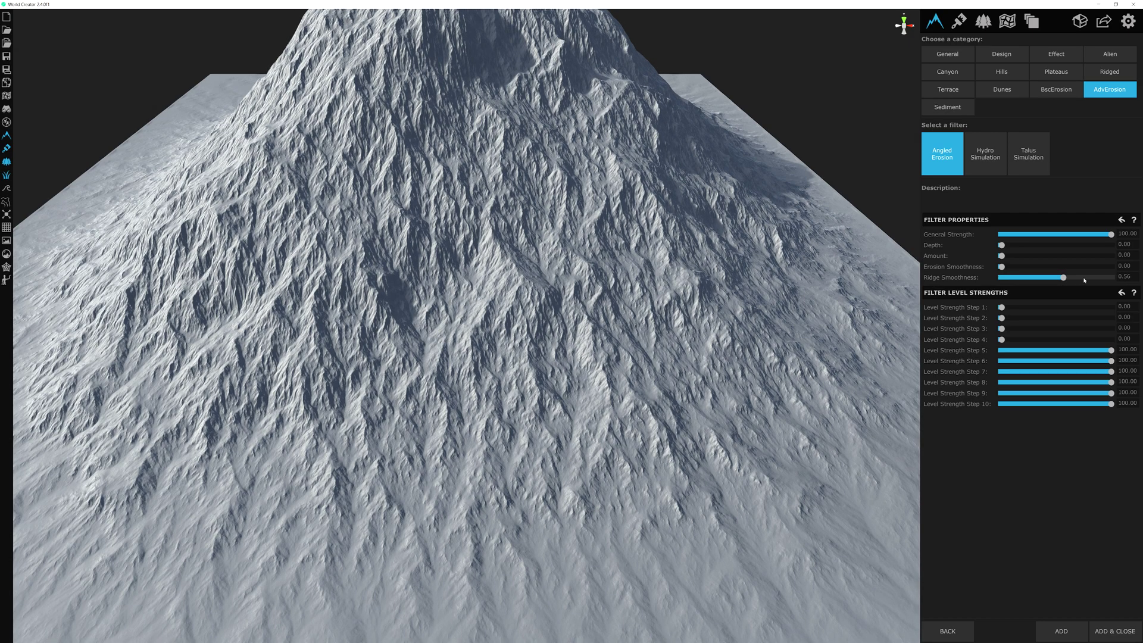
left_click(1084, 278)
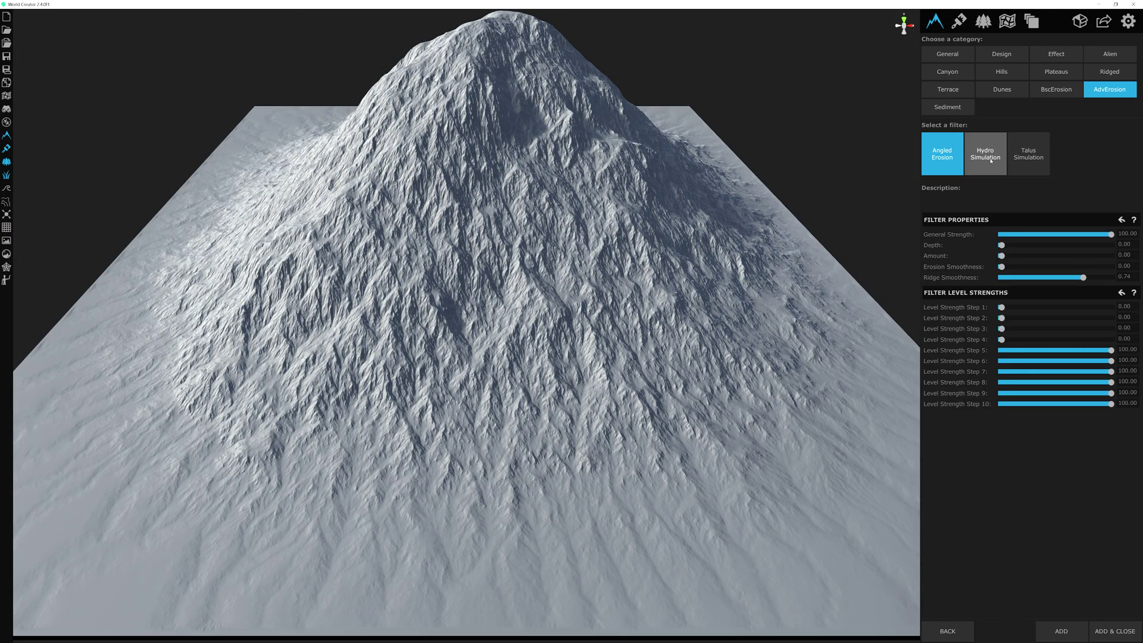
Step: Switch to the Hydro Simulation filter and look through its hydraulic erosion, rain, wind and thermal properties
left_click(989, 158)
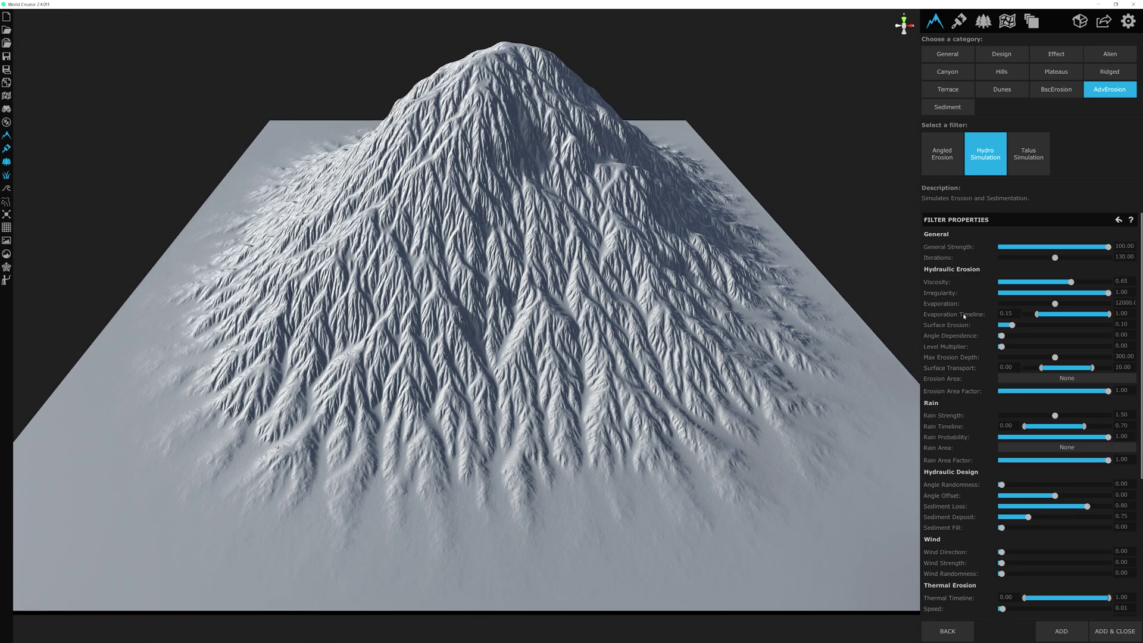
scroll(965, 315, "down", 5)
scroll(970, 322, "up", 4)
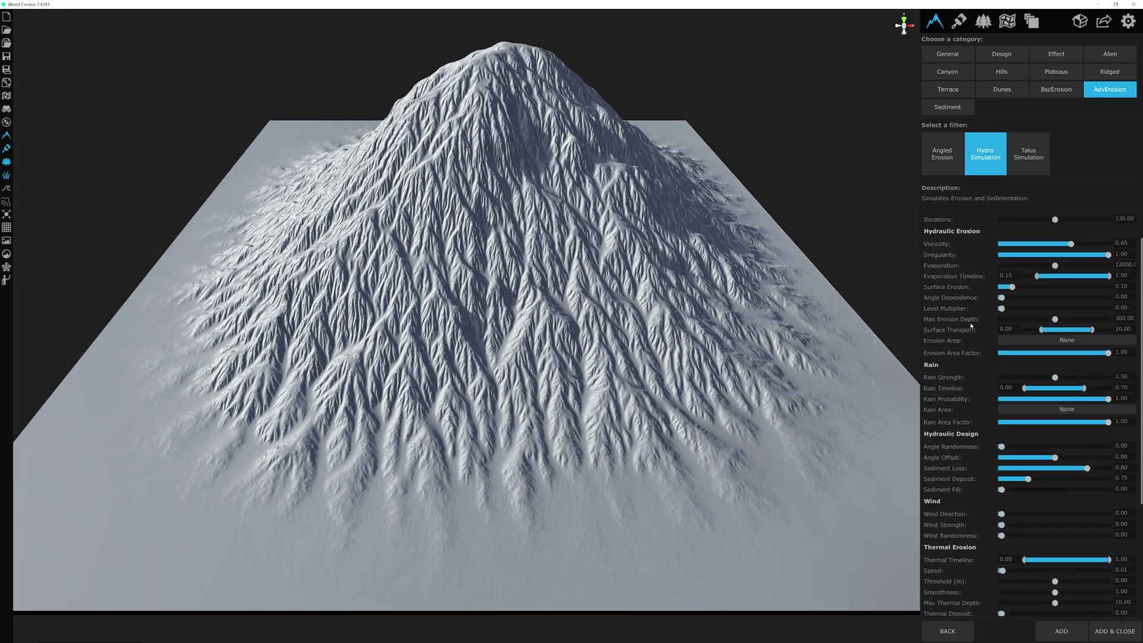
scroll(971, 325, "up", 1)
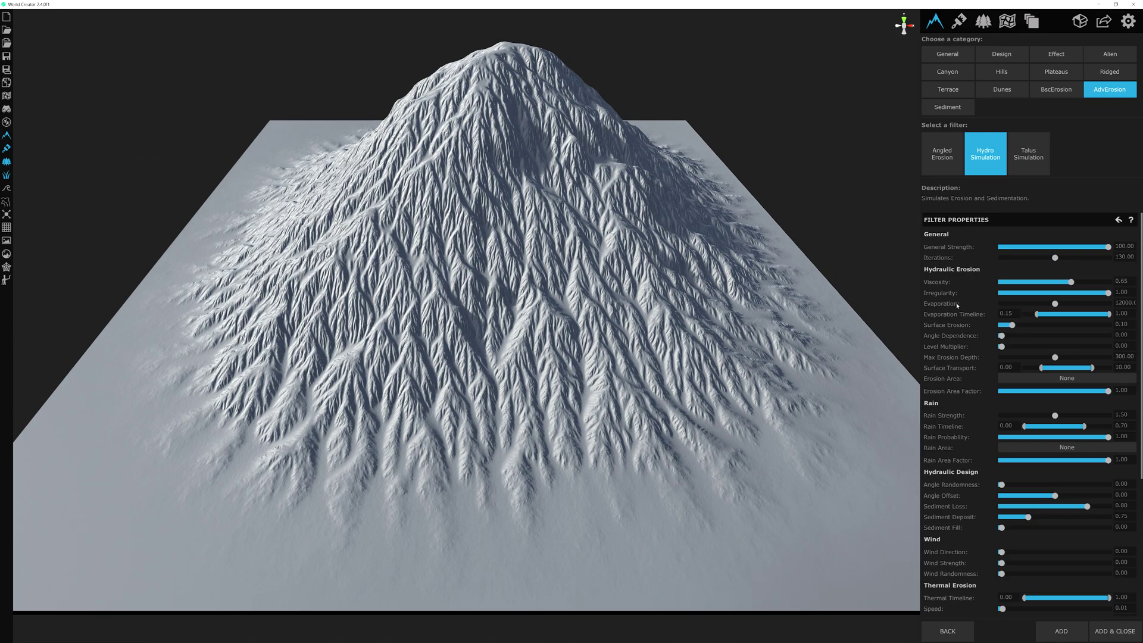
scroll(976, 321, "down", 2)
scroll(1012, 352, "up", 2)
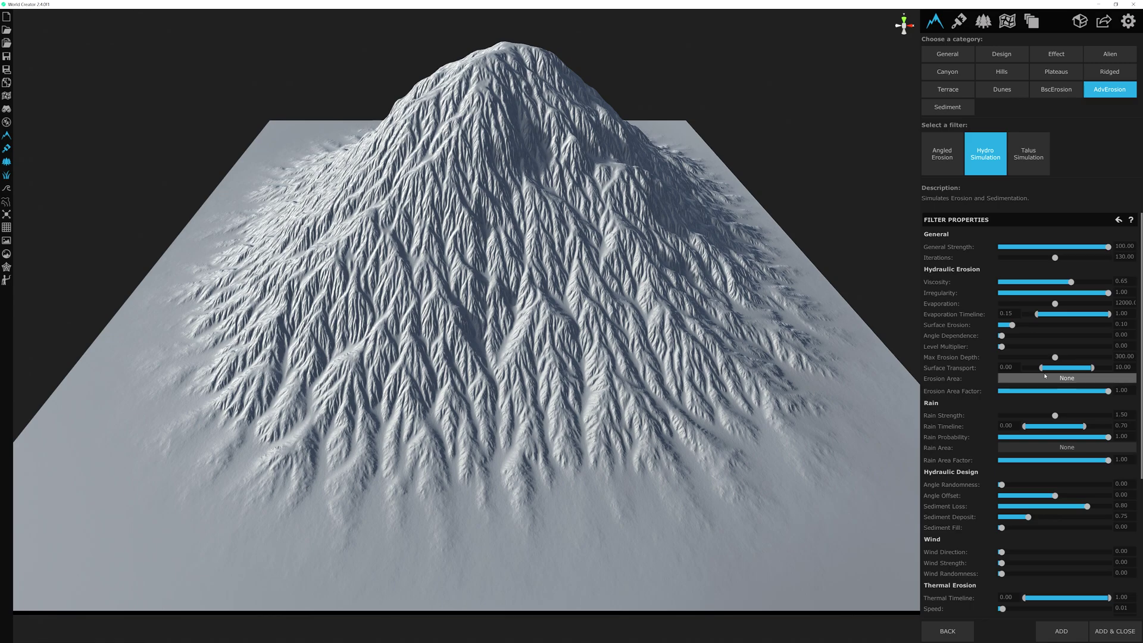
Step: Switch to the Talus Simulation filter, lower its Move Speed to 0, and raise it to about 0.70
left_click(1029, 155)
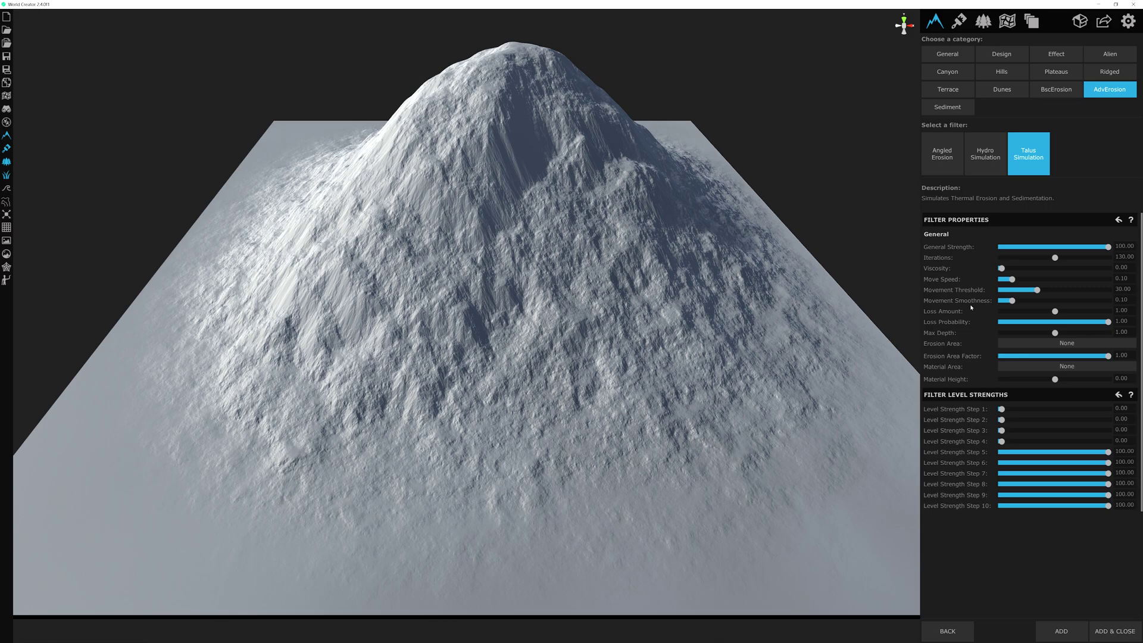
left_click_drag(1012, 279, 1005, 279)
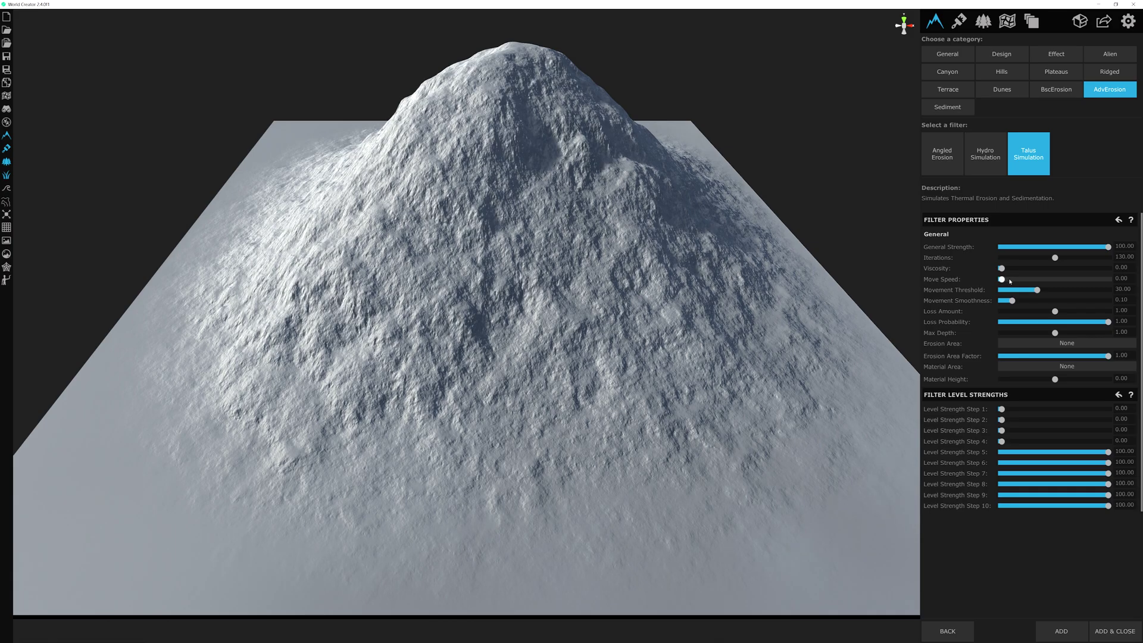
left_click_drag(1087, 280, 1092, 280)
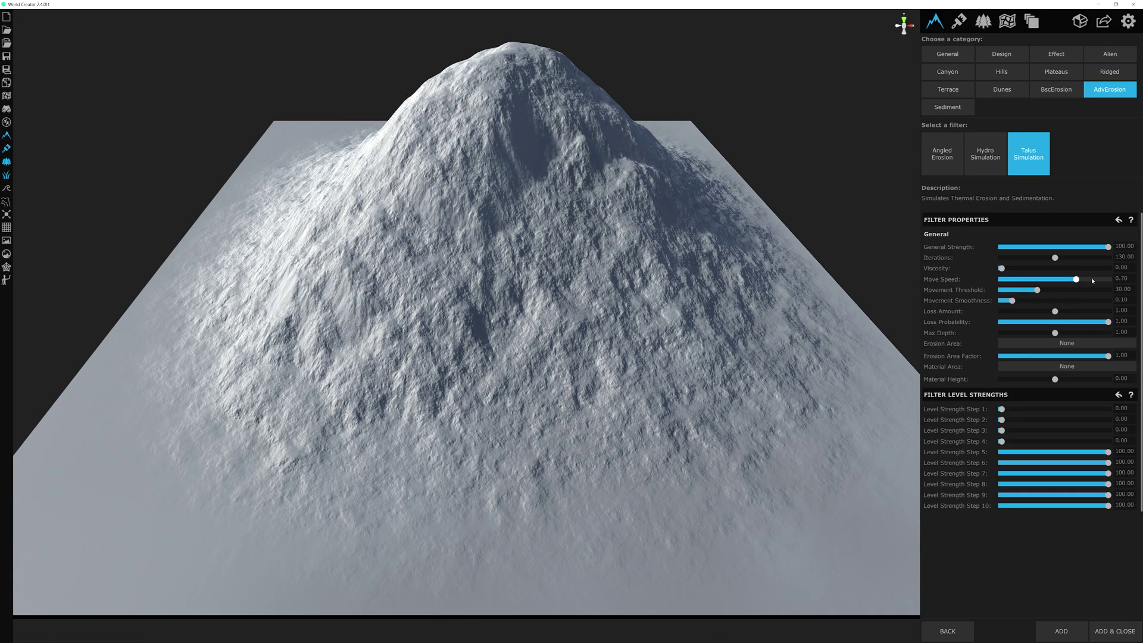
Step: Set the Talus Simulation filter's Move Speed to about 0.83 and lower its Movement Threshold to about 17
left_click(1092, 280)
left_click(1091, 280)
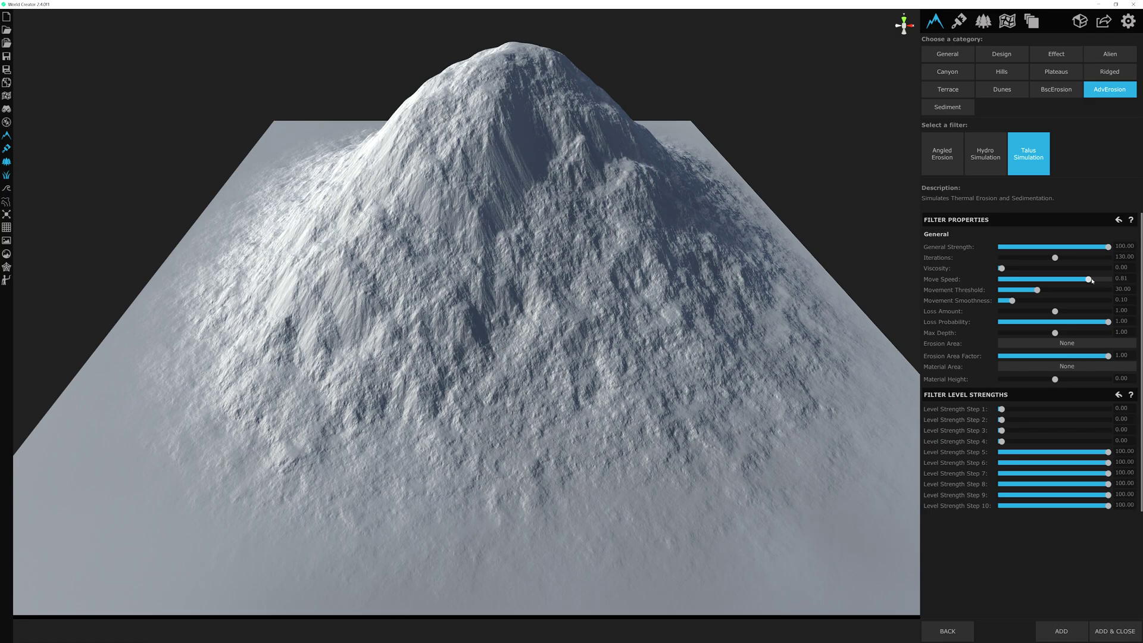
left_click(1022, 290)
left_click(1017, 291)
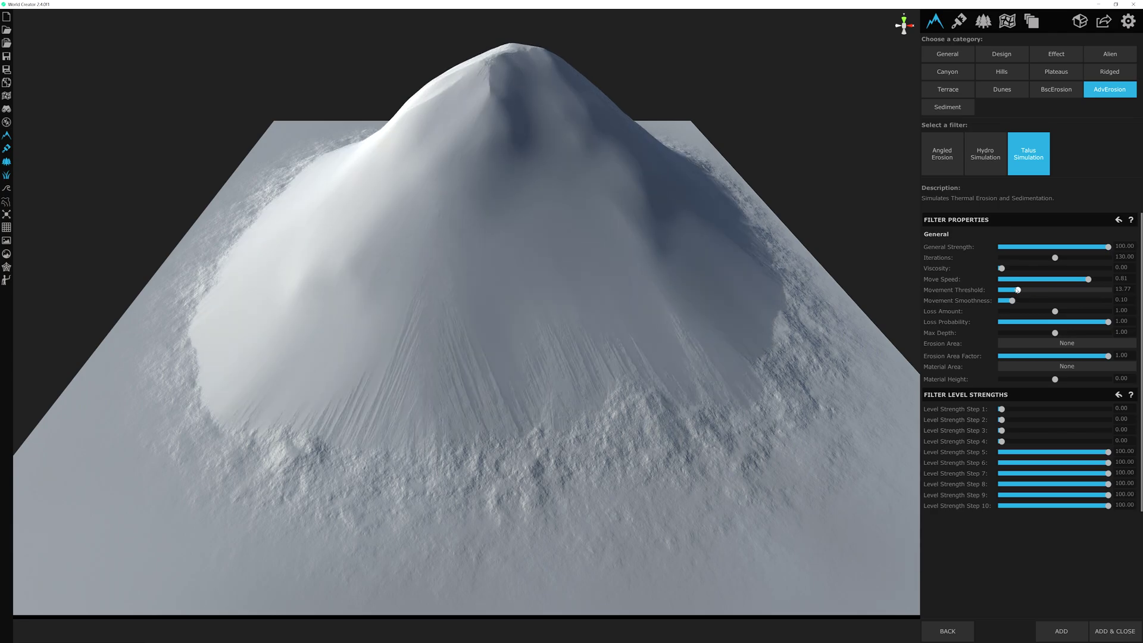
left_click_drag(1017, 290, 1021, 290)
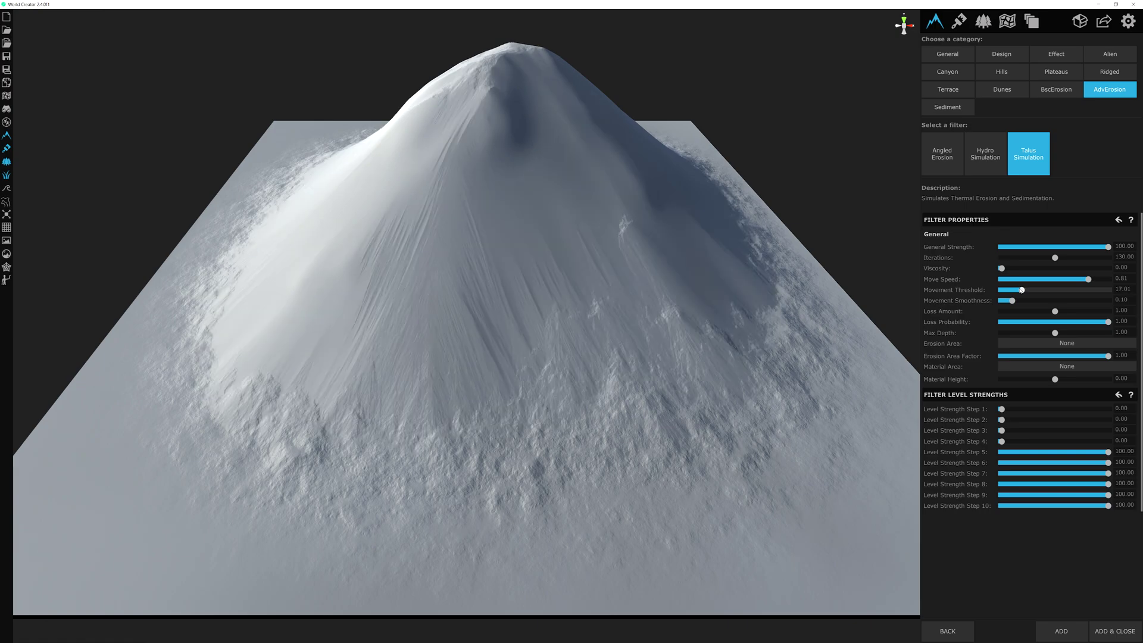
mouse_move(1088, 280)
left_mouse_down()
mouse_move(1001, 279)
mouse_move(1082, 280)
left_mouse_up()
left_click(1090, 280)
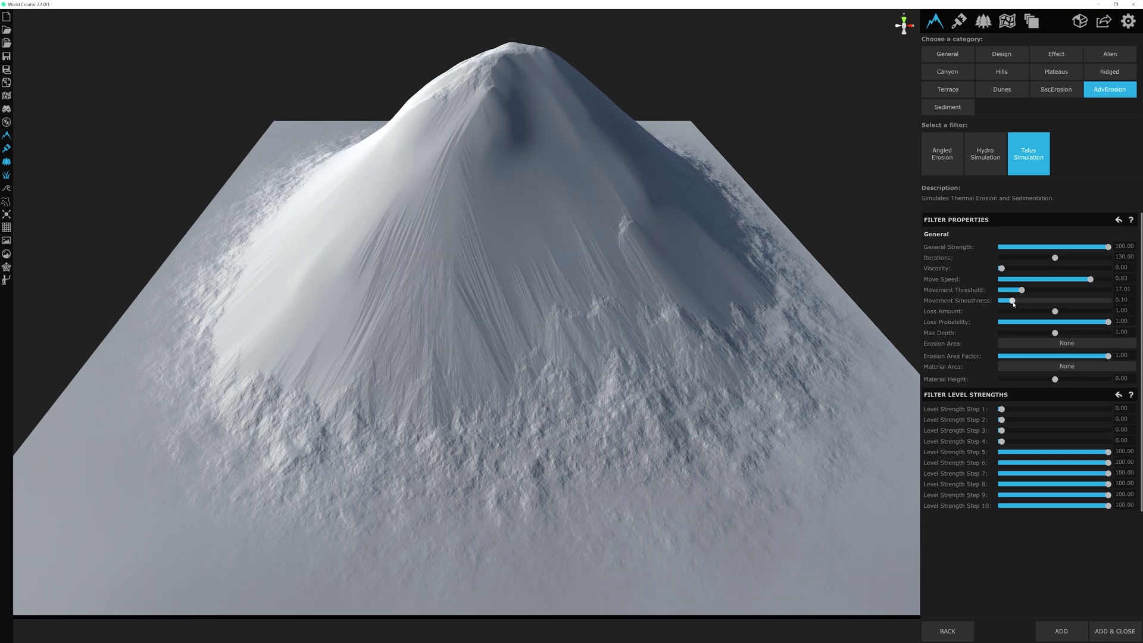
Step: Try Movement Smoothness at about 0.46 and higher on Talus Simulation, and lower it to about 0.13
left_click(1050, 301)
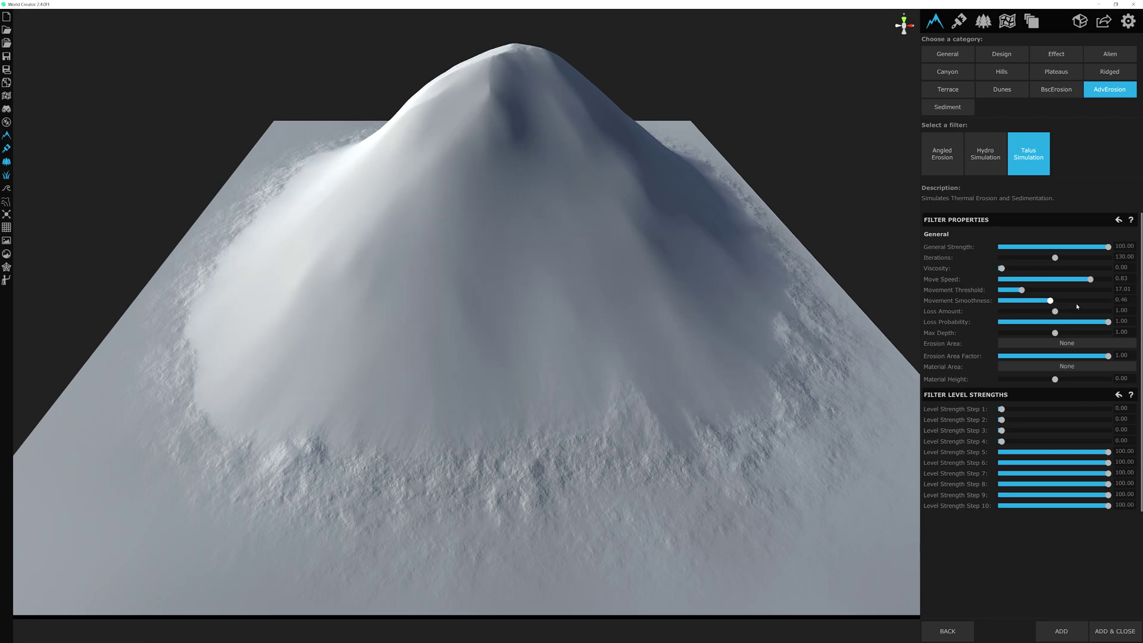
left_click(1080, 302)
left_click_drag(1090, 308, 1033, 305)
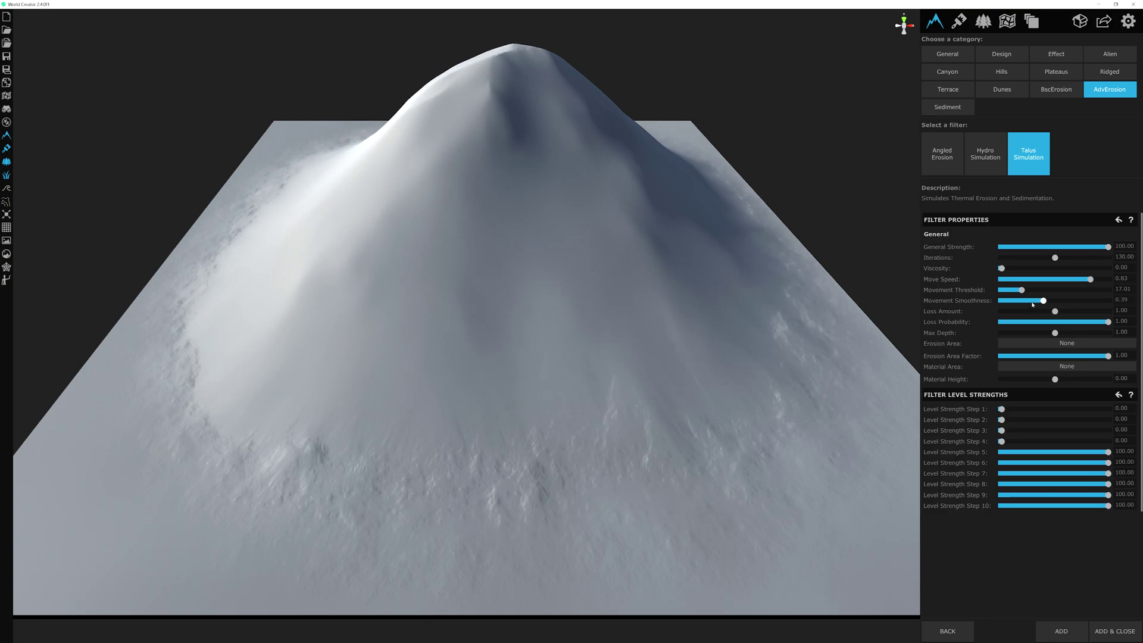
left_click(1016, 304)
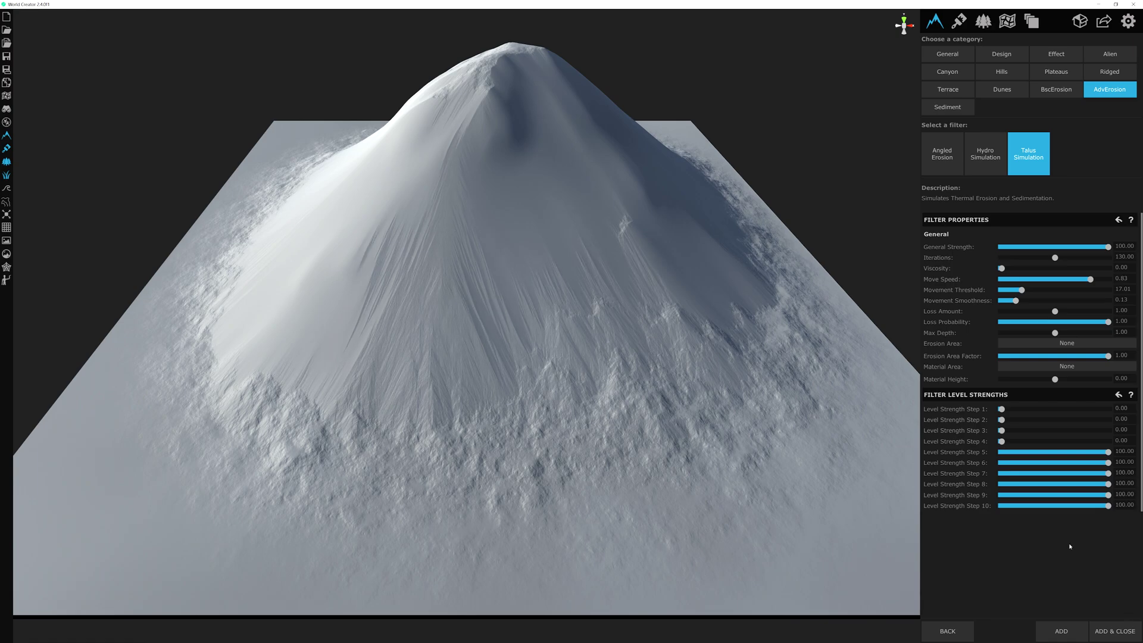
Step: Add the Talus Simulation filter to the EROSION layer and set its Cavity to Concave
left_click(1115, 631)
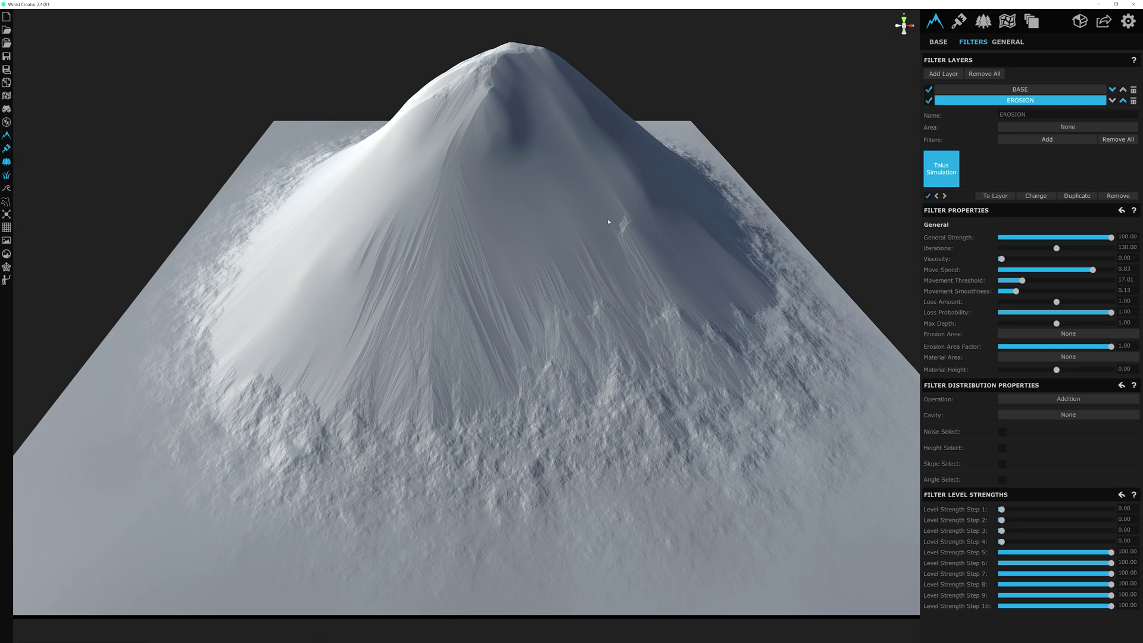
left_click(1068, 414)
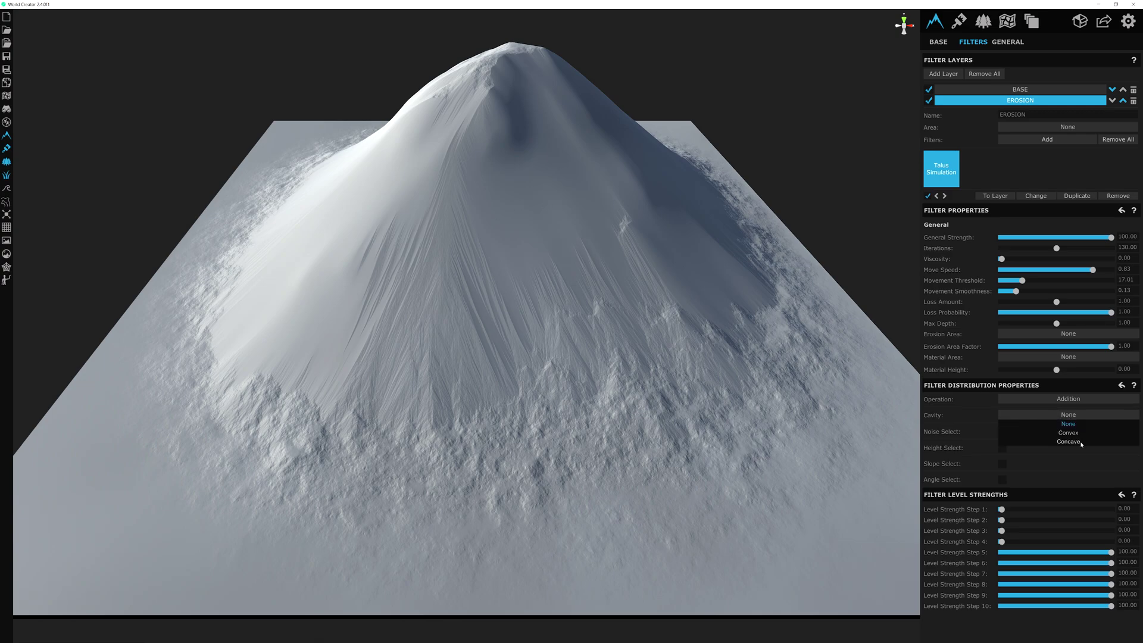
left_click(1079, 441)
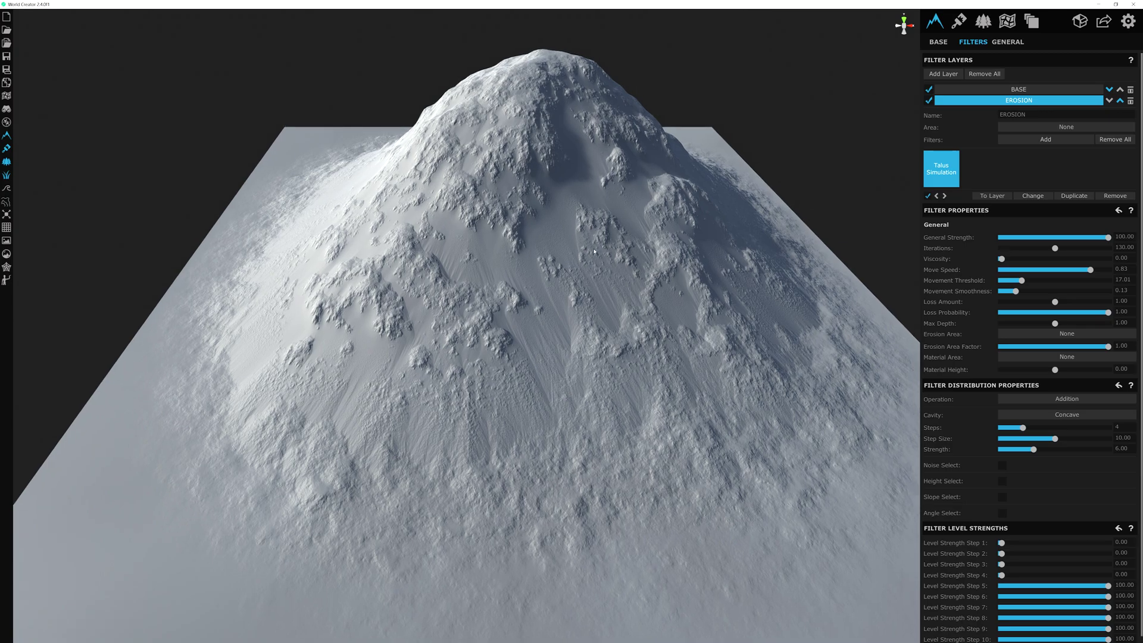
left_click_drag(639, 239, 624, 263)
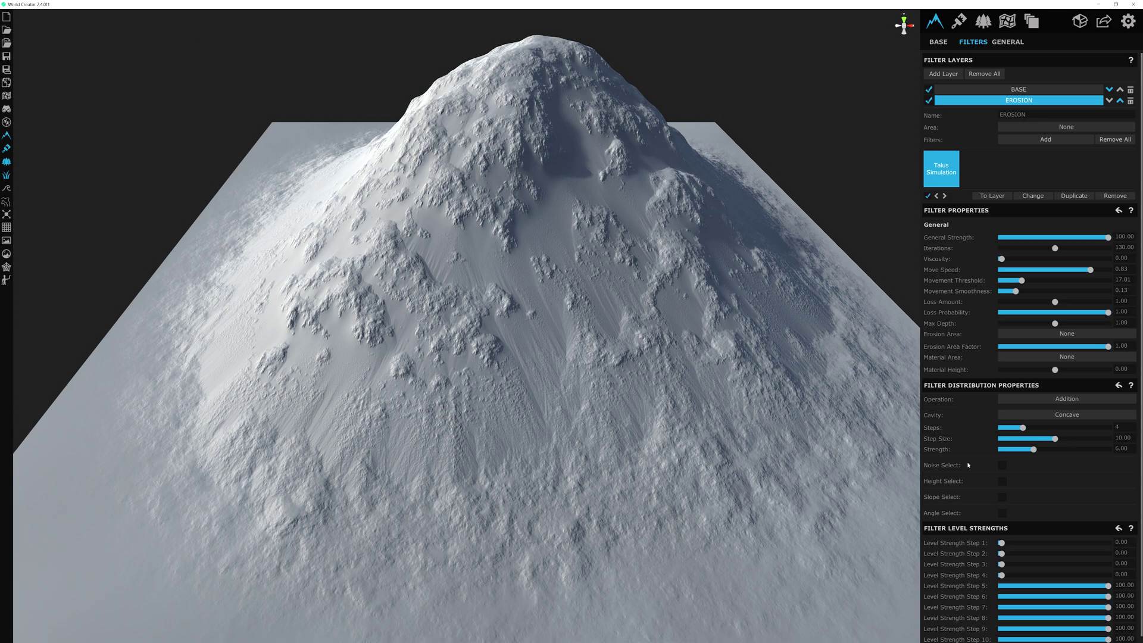
Step: Enable Height Select for the Talus filter and set its upper Height Smoothness to 300 after trying 100
left_click(1002, 483)
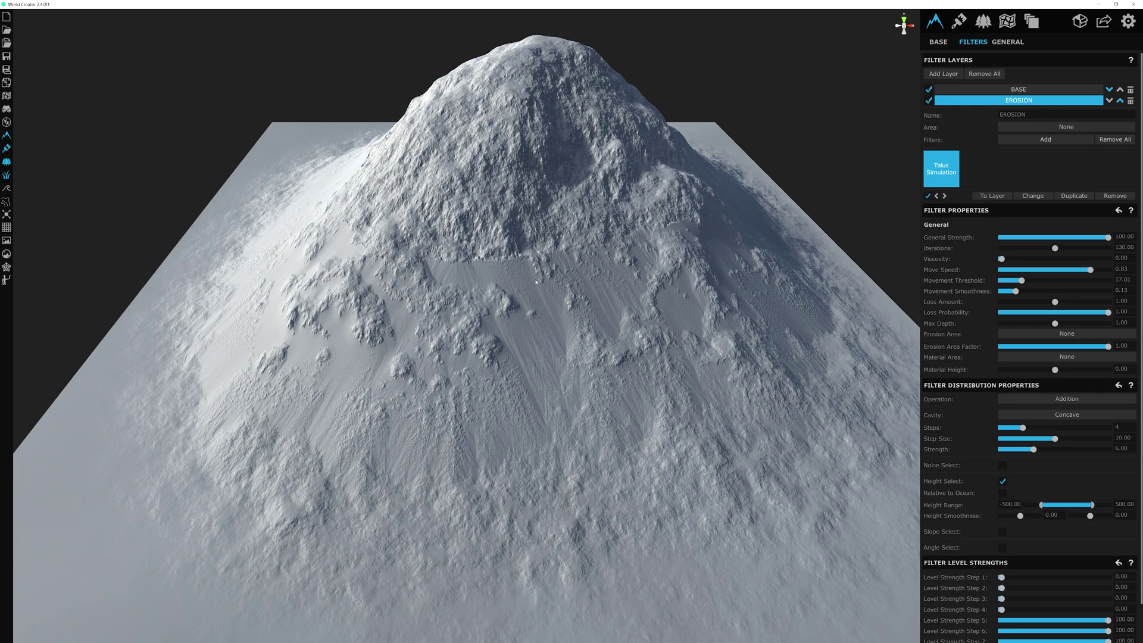
left_click(1121, 514)
type("100")
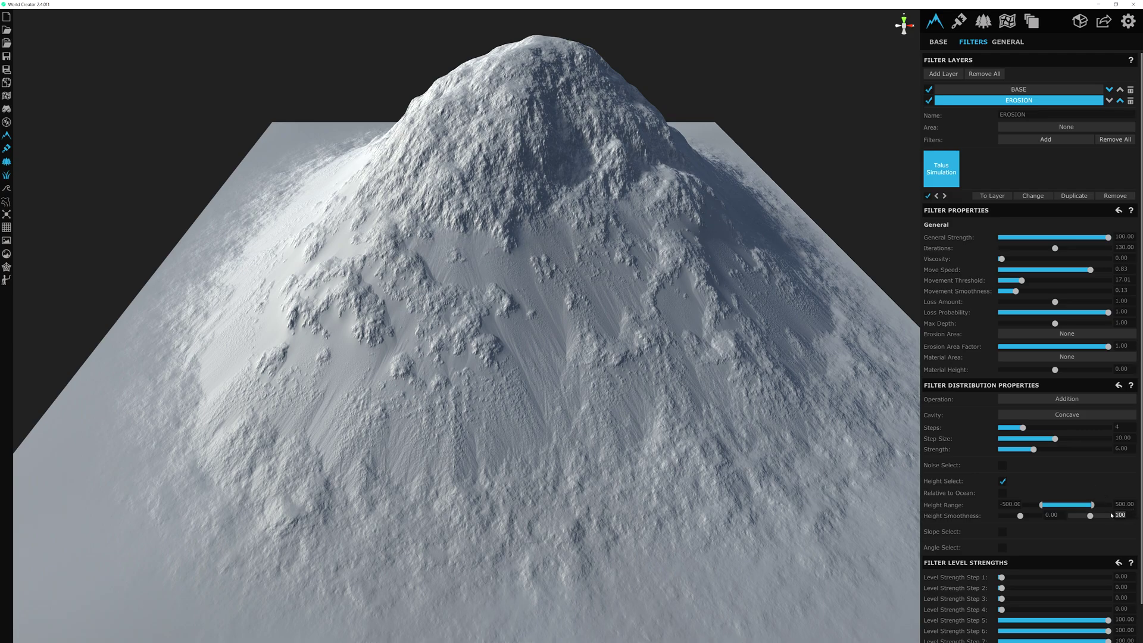
key("BackSpace")
key("BackSpace")
key("BackSpace")
type("300")
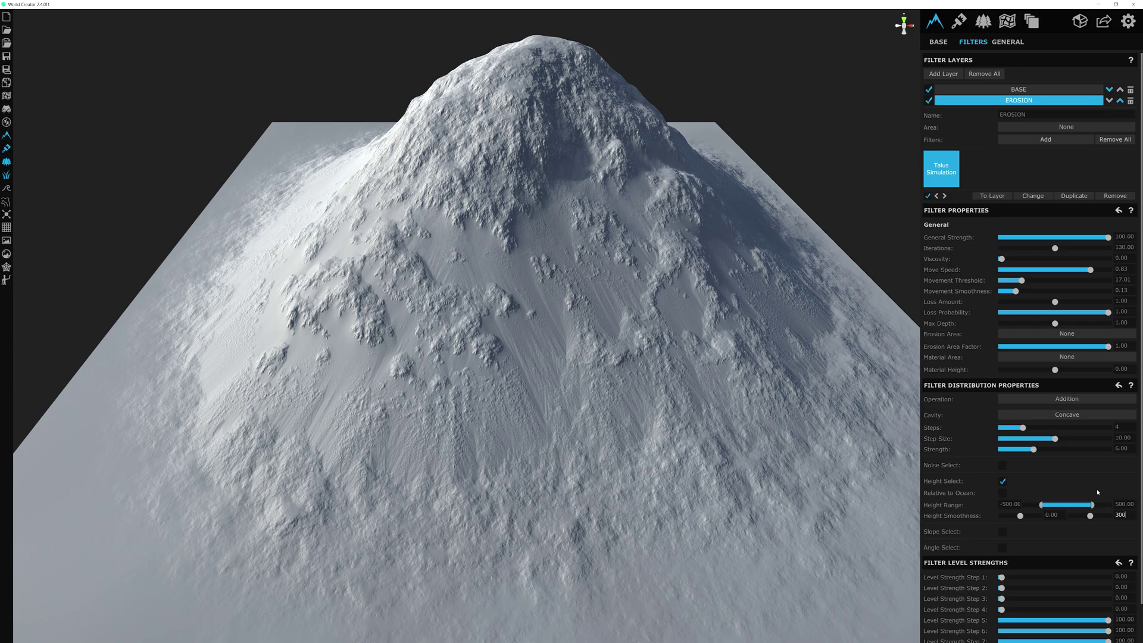
key("Return")
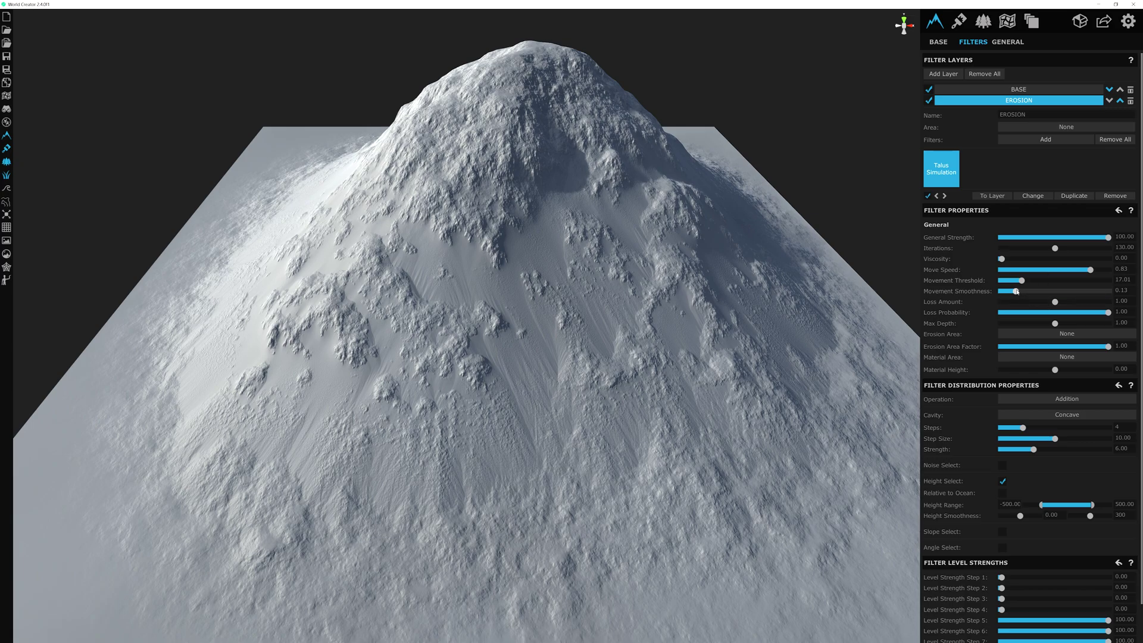
Step: Try the Talus filter's Movement Smoothness at 0, raise it to about 0.46, and adjust the Movement Threshold
left_click_drag(1014, 291, 1001, 291)
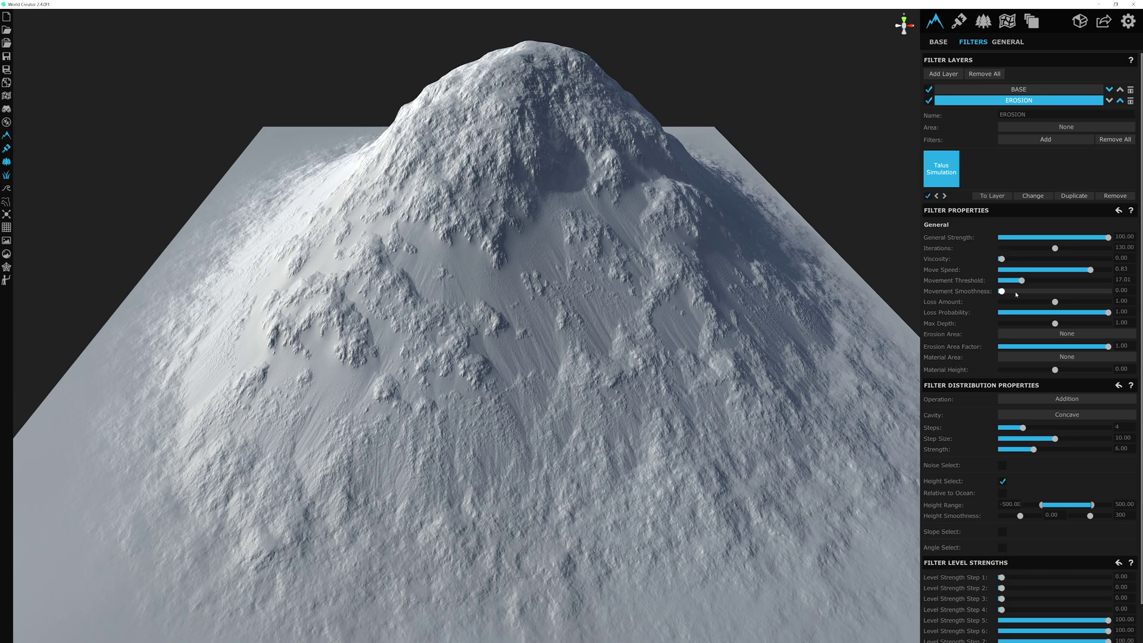
left_click_drag(1016, 291, 1054, 291)
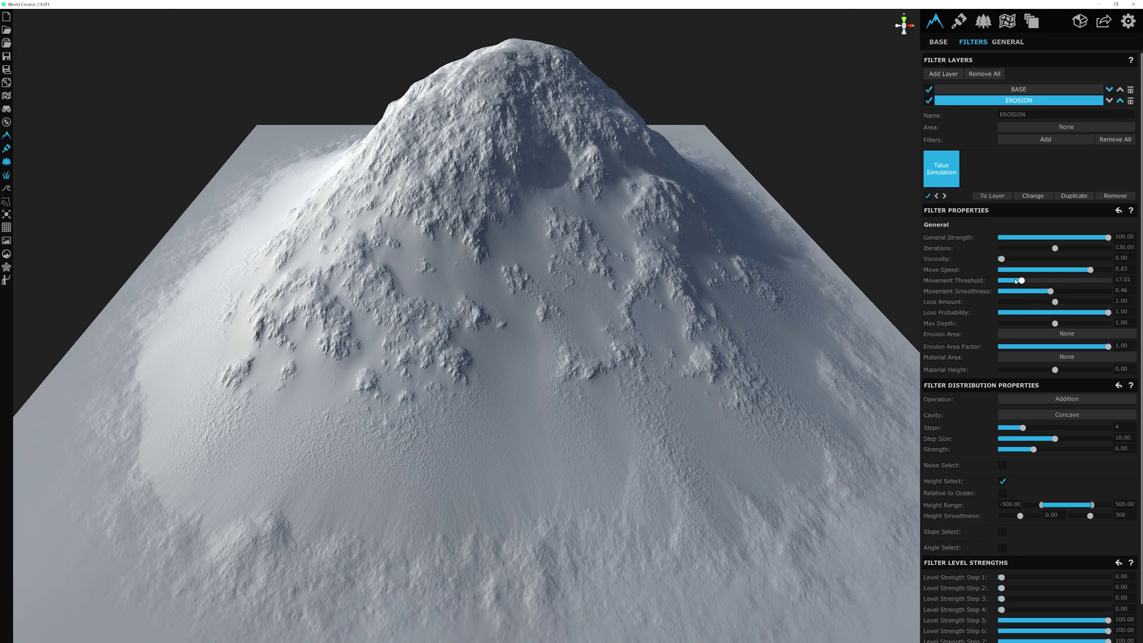
left_click_drag(1016, 281, 1043, 271)
left_click(1032, 195)
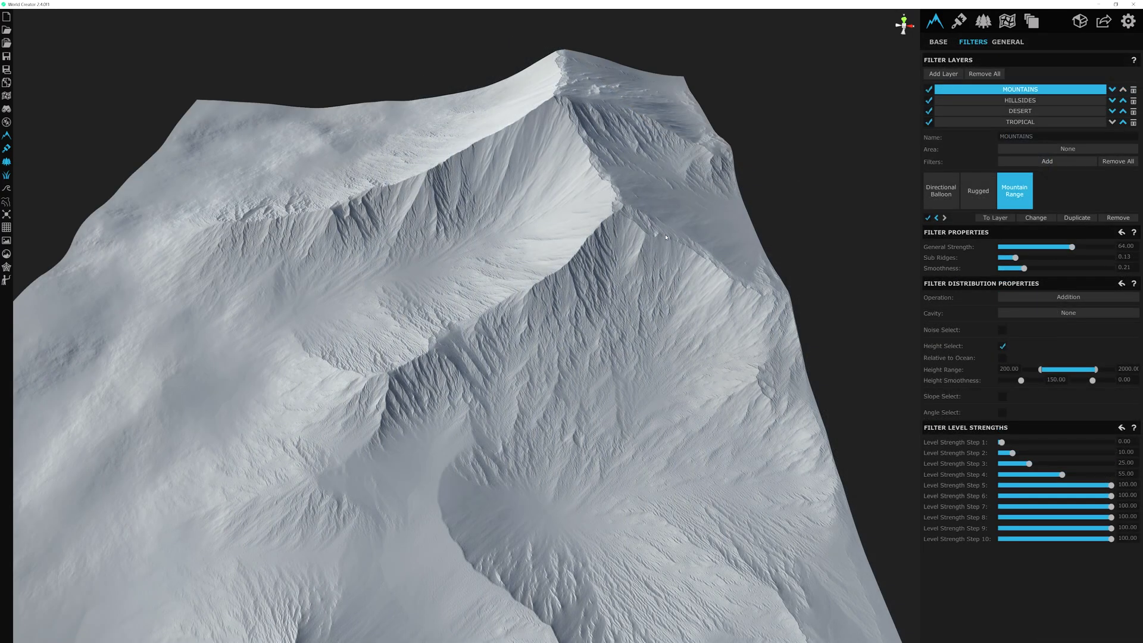
Step: Add the basic Erosion filter to the MOUNTAINS layer and set its General Strength to 66
right_click_drag(666, 237, 712, 178)
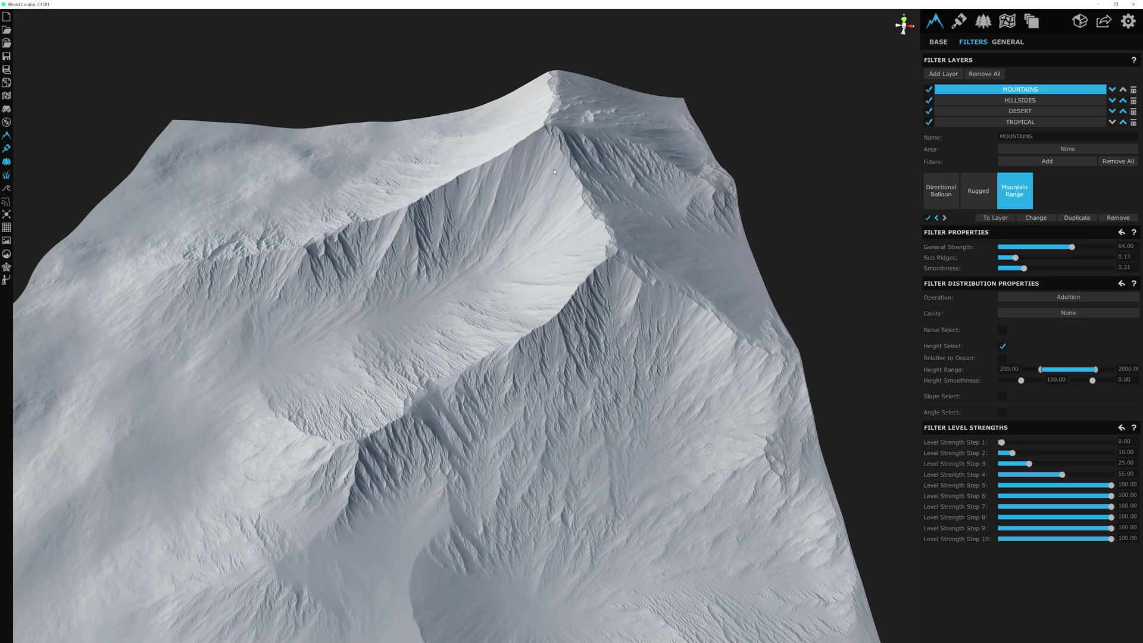
left_click(1016, 89)
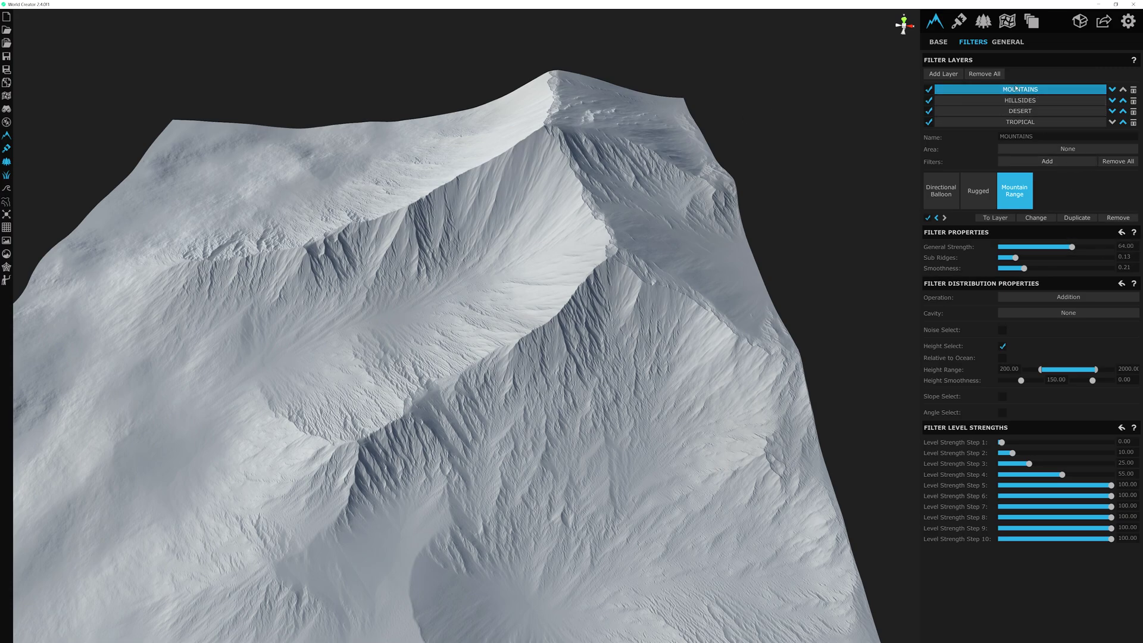
left_click(1053, 162)
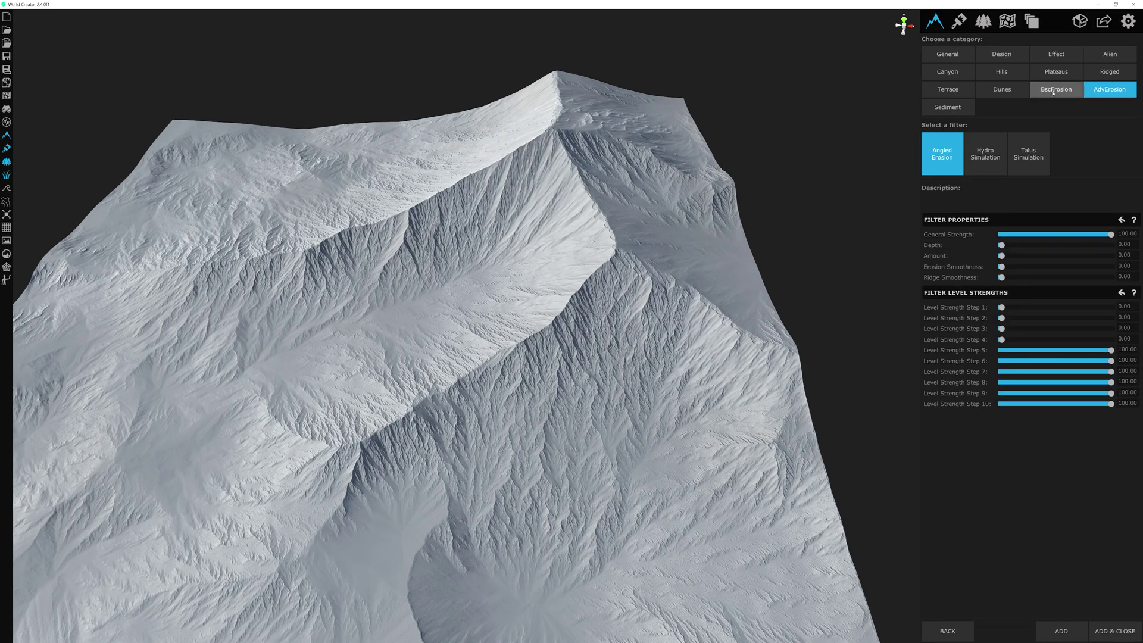
left_click(1052, 92)
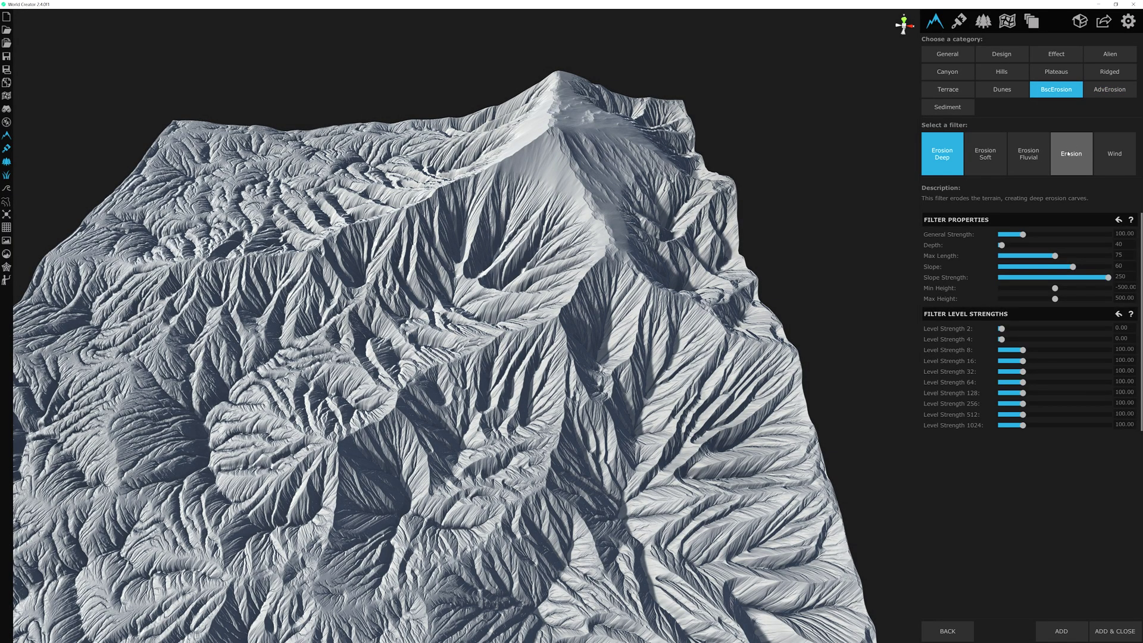
left_click(1069, 154)
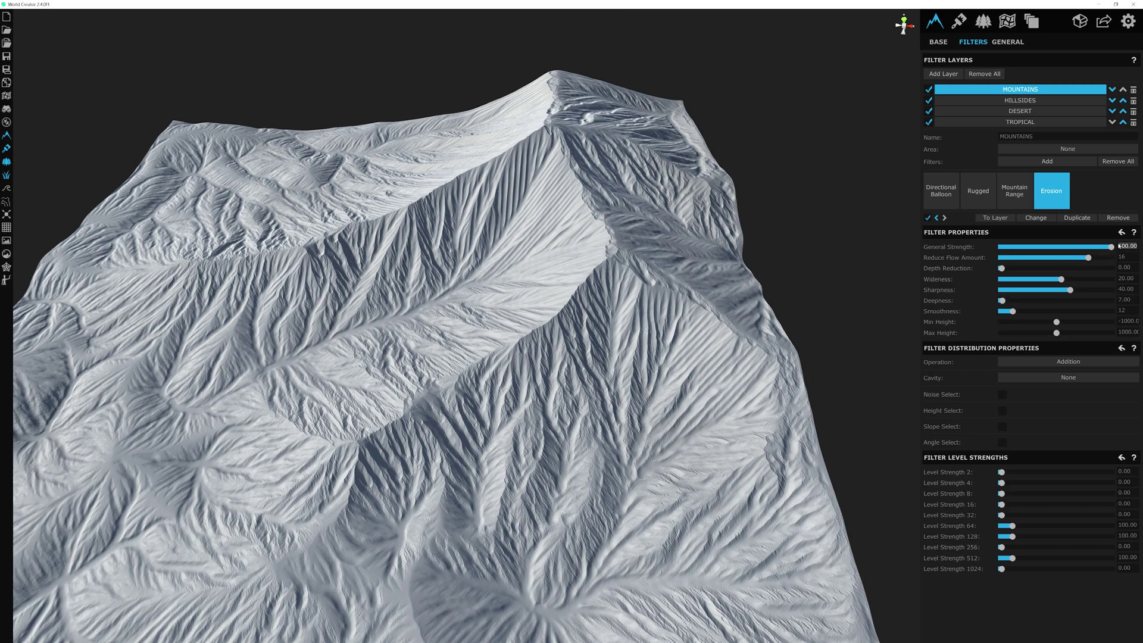
left_click_drag(1111, 246, 1074, 247)
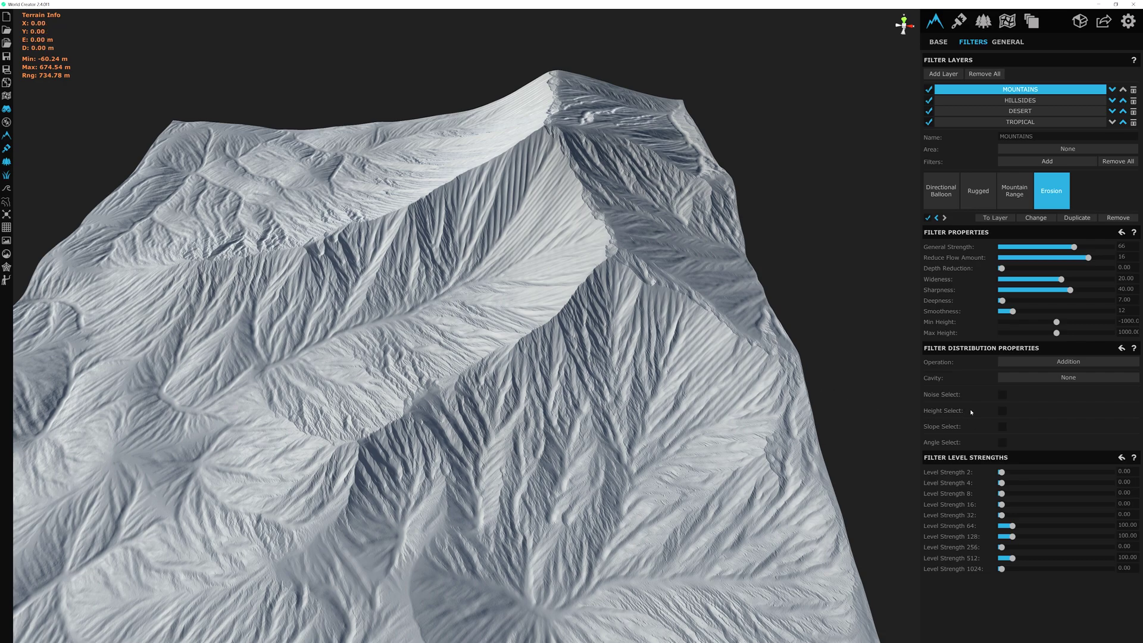
Step: Enable Height Select on the Erosion filter and limit its Height Range to 200 through 2000
left_click(1001, 412)
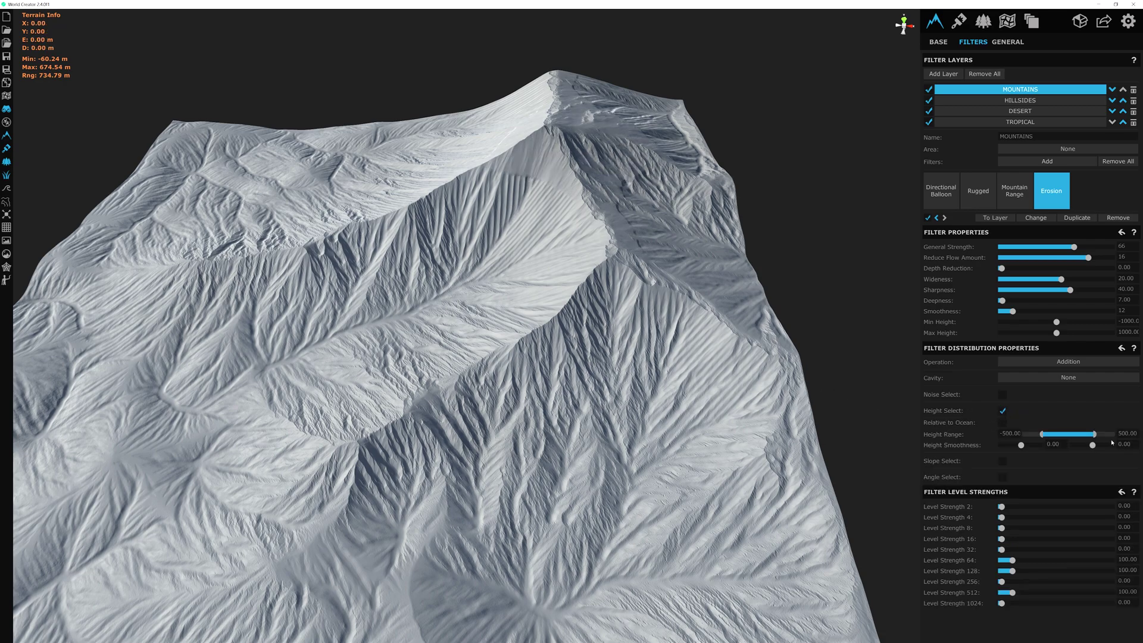
left_click(1003, 434)
type("200")
key("Return")
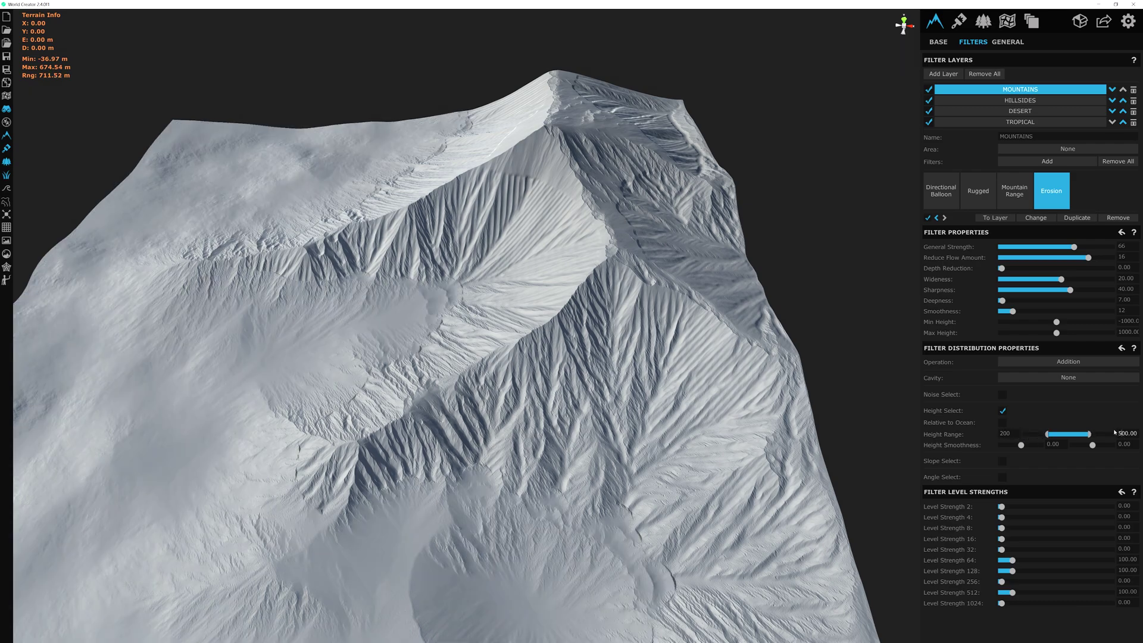
left_click(1119, 434)
type("2000")
key("Return")
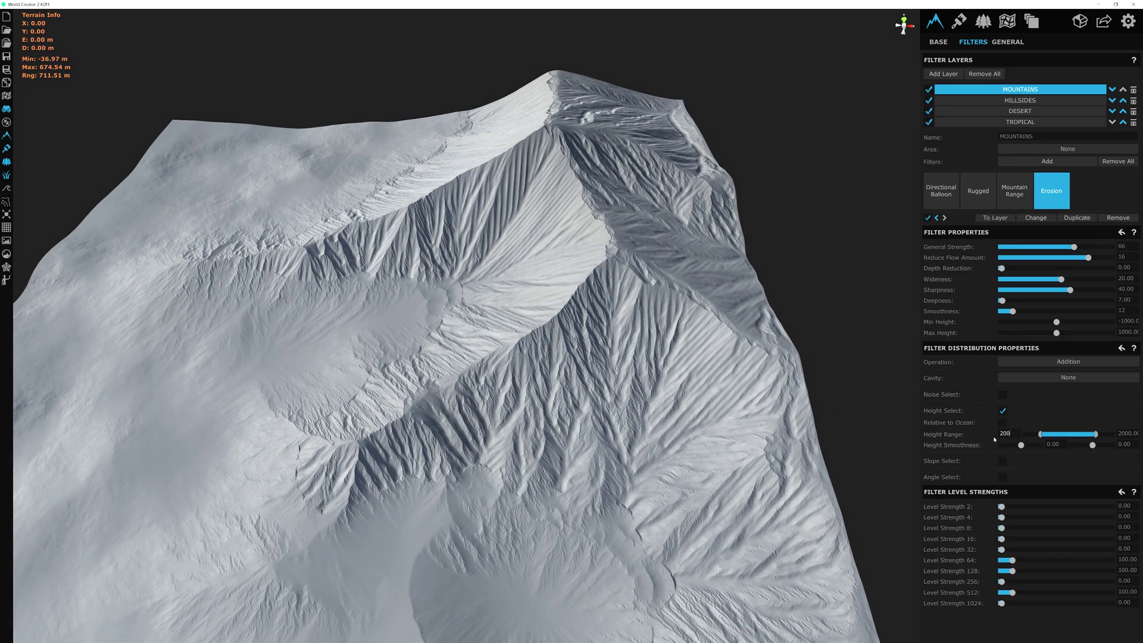
Step: Set the Erosion filter's lower Height Smoothness to 150 and inspect the blended slopes
left_click(1056, 444)
type("1")
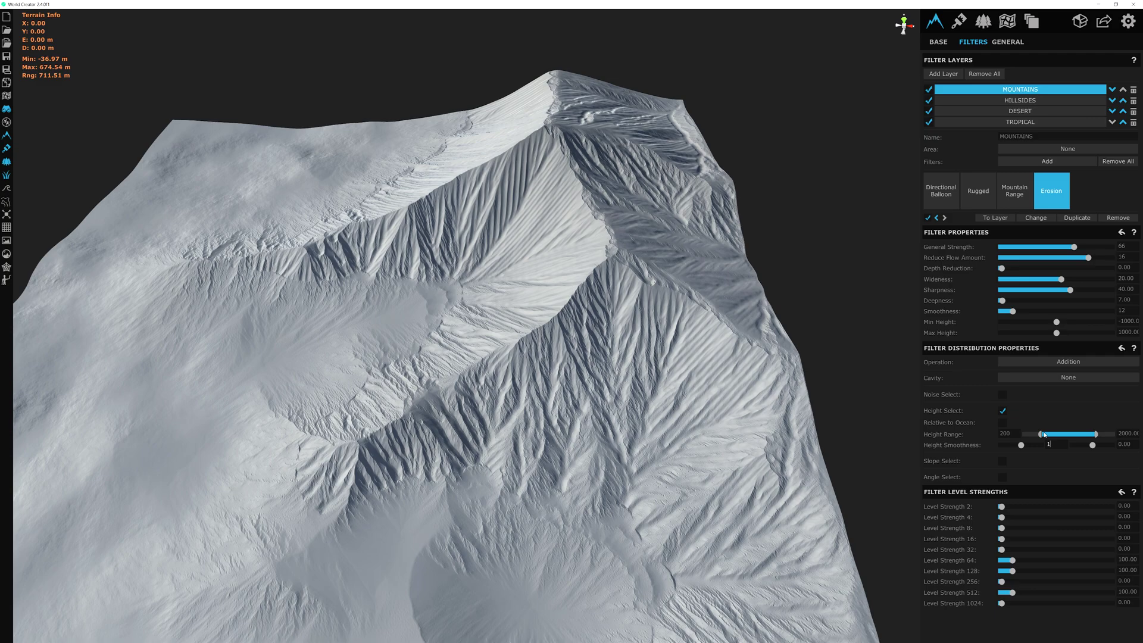
type("50")
key("Return")
scroll(316, 365, "up", 2)
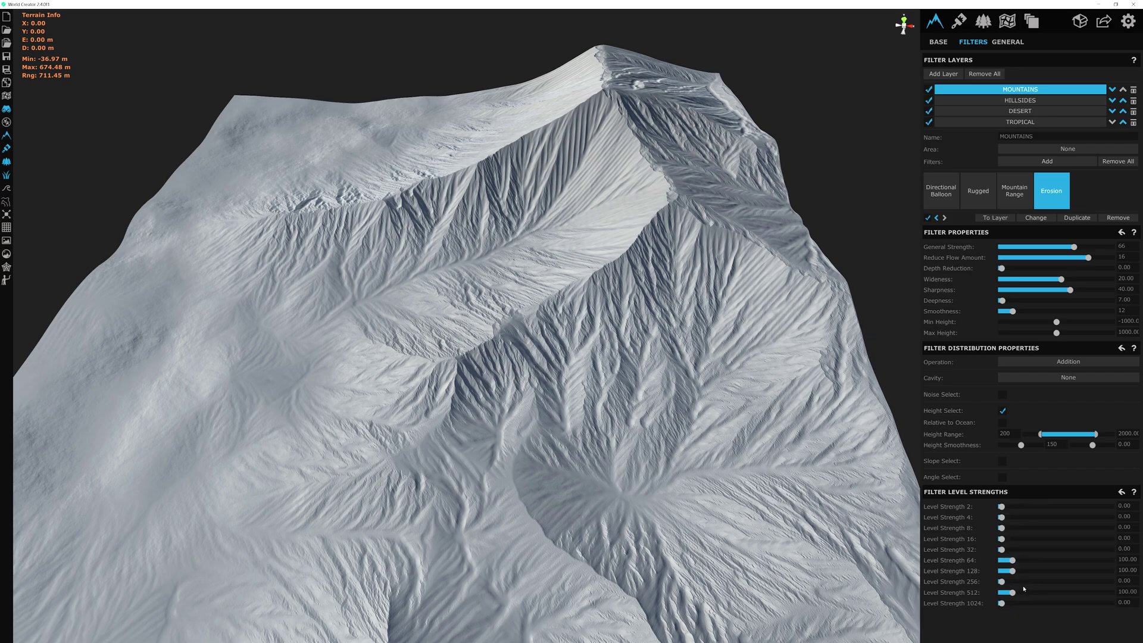
Step: Reset all of the Erosion filter's level strengths to 0 and set Level Strength 4 to 33
left_click_drag(1012, 592, 1000, 504)
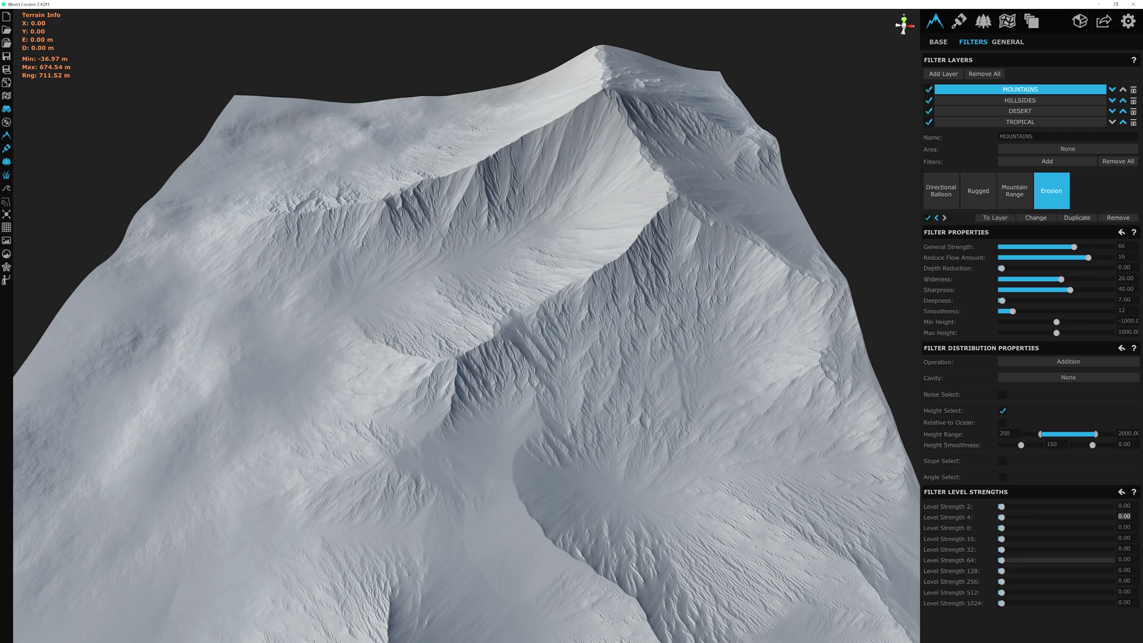
left_click(1125, 516)
type("33")
key("Return")
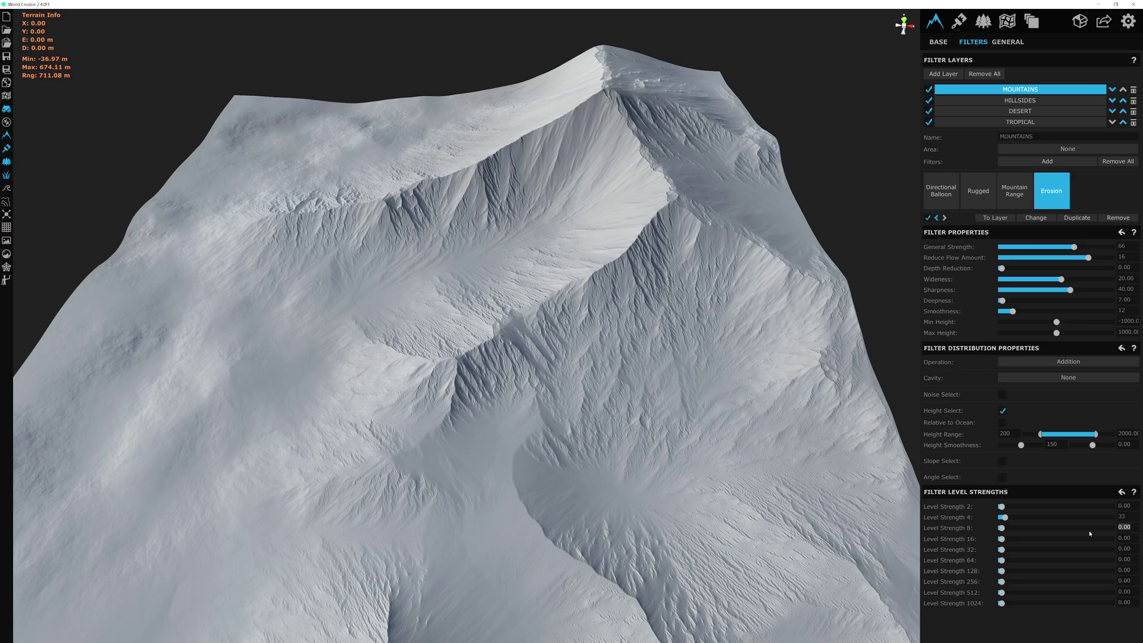
Step: Set the Erosion filter's Level Strength 8 to 86, Level Strength 16 to 130 and Level Strength 32 to 150
type("86")
key("Tab")
type("1")
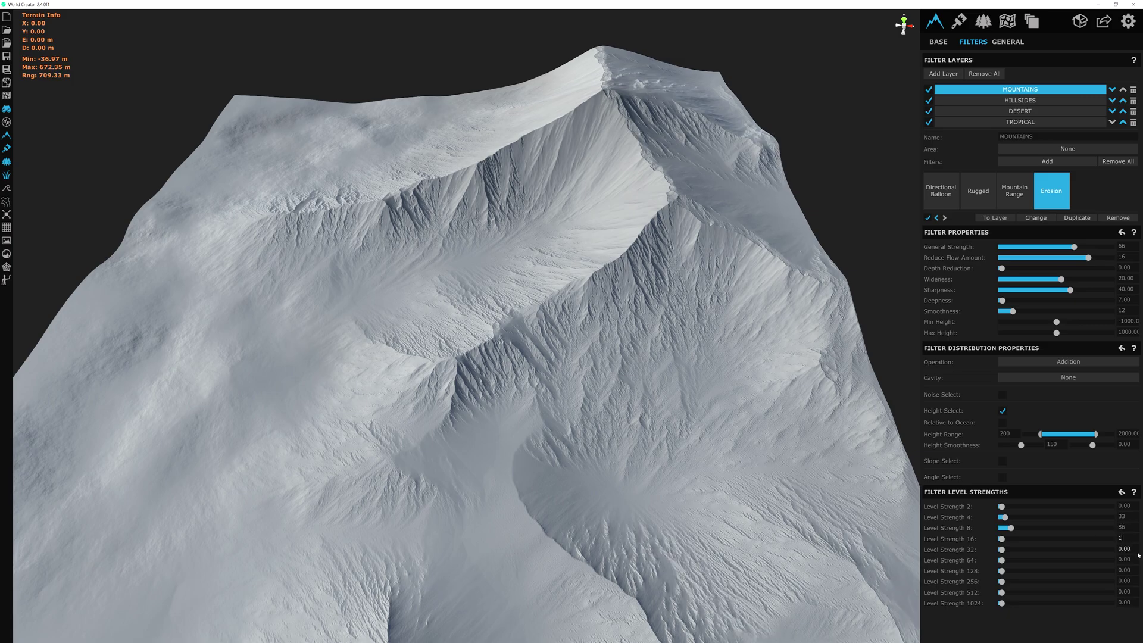
type("30")
key("Tab")
type("1150")
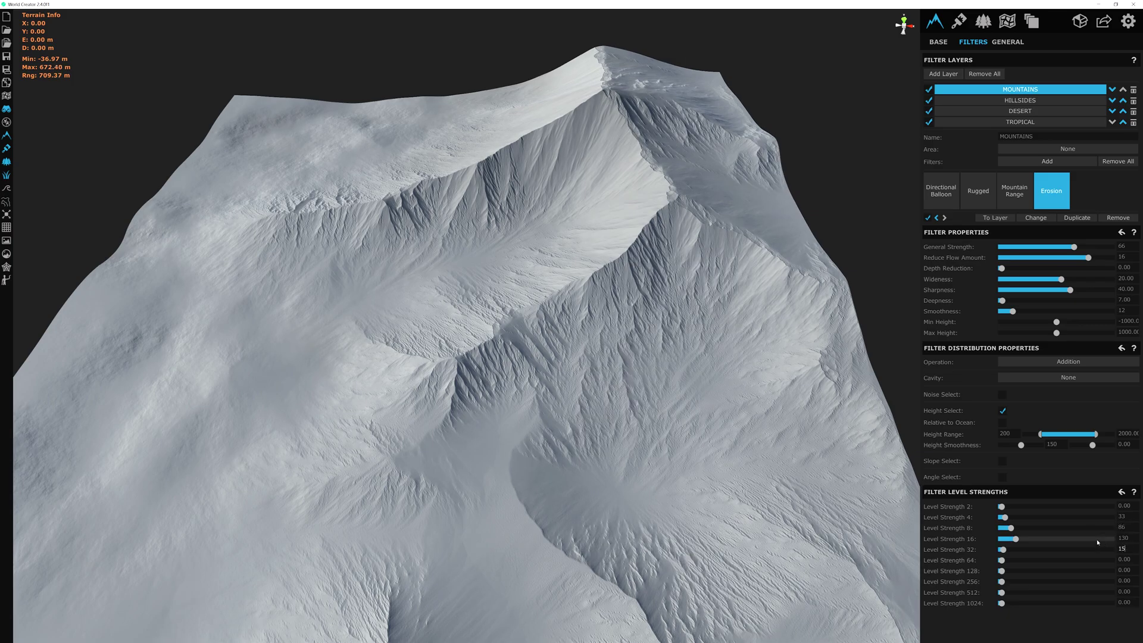
key("Tab")
Step: Set the Erosion filter's Level Strength 64 to 111, Level Strength 128 to 100 and Level Strength 256 to 52
type("1")
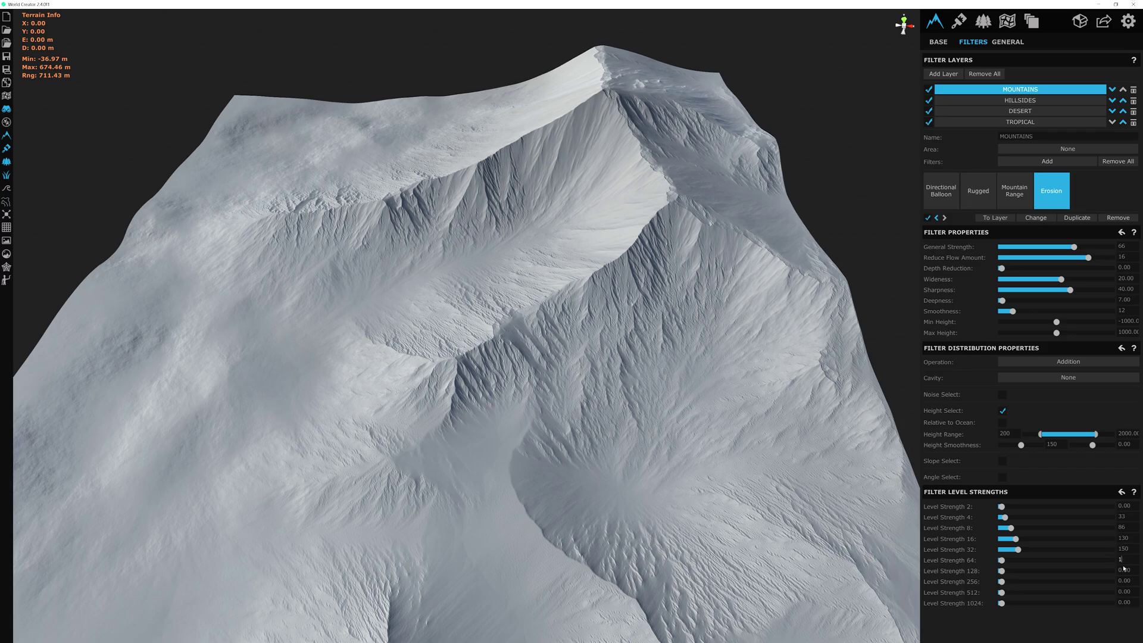
type("11")
type("0")
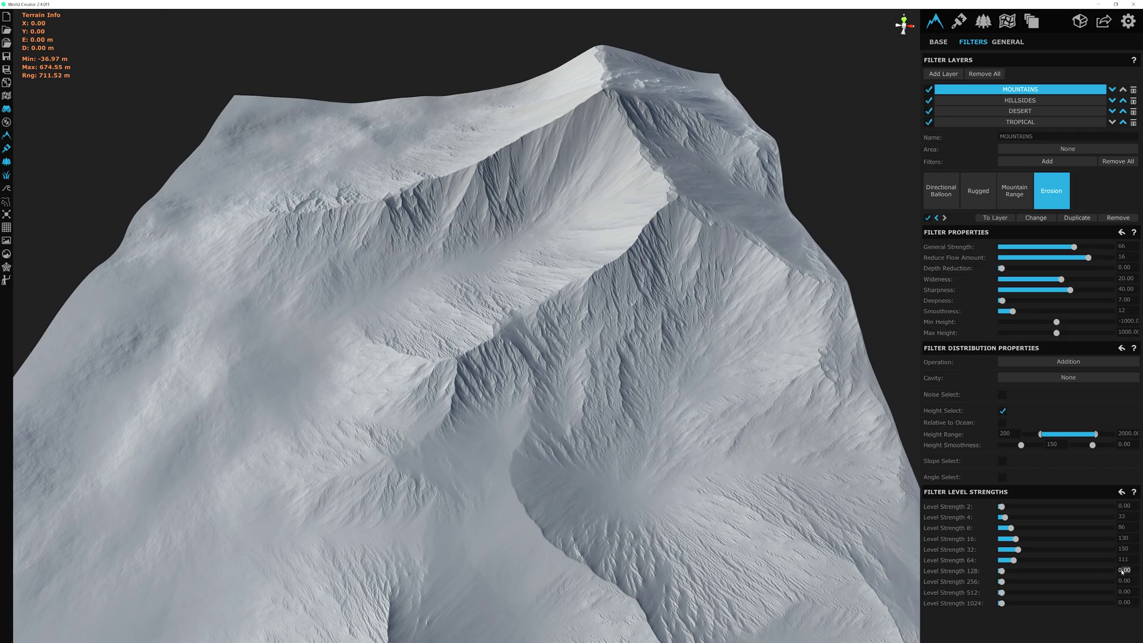
key("Tab")
left_click(1119, 570)
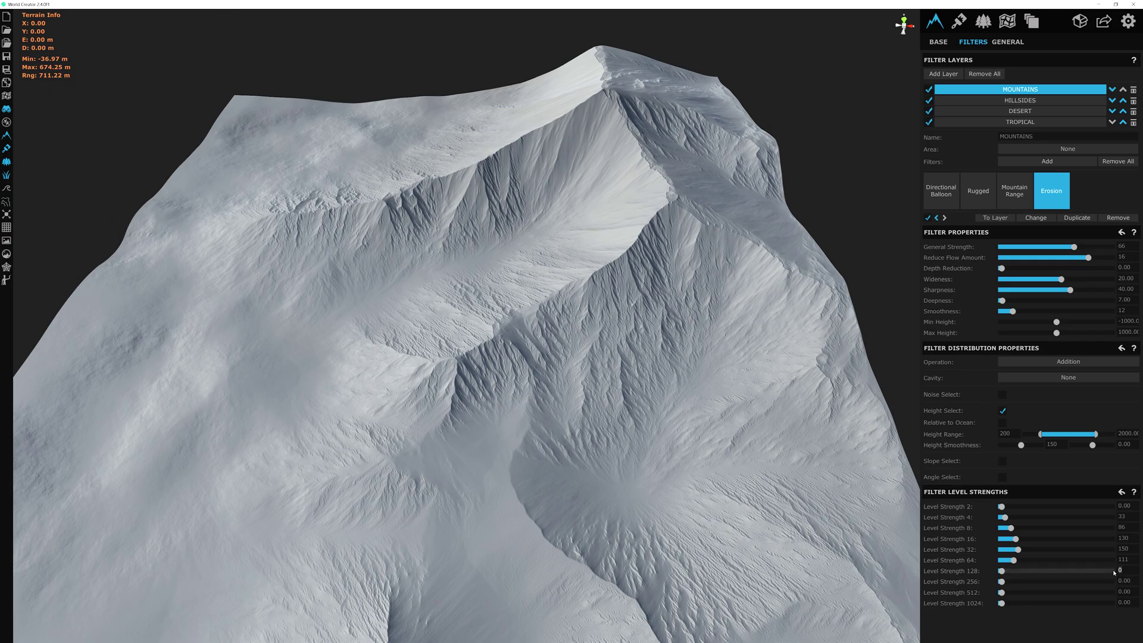
type("100")
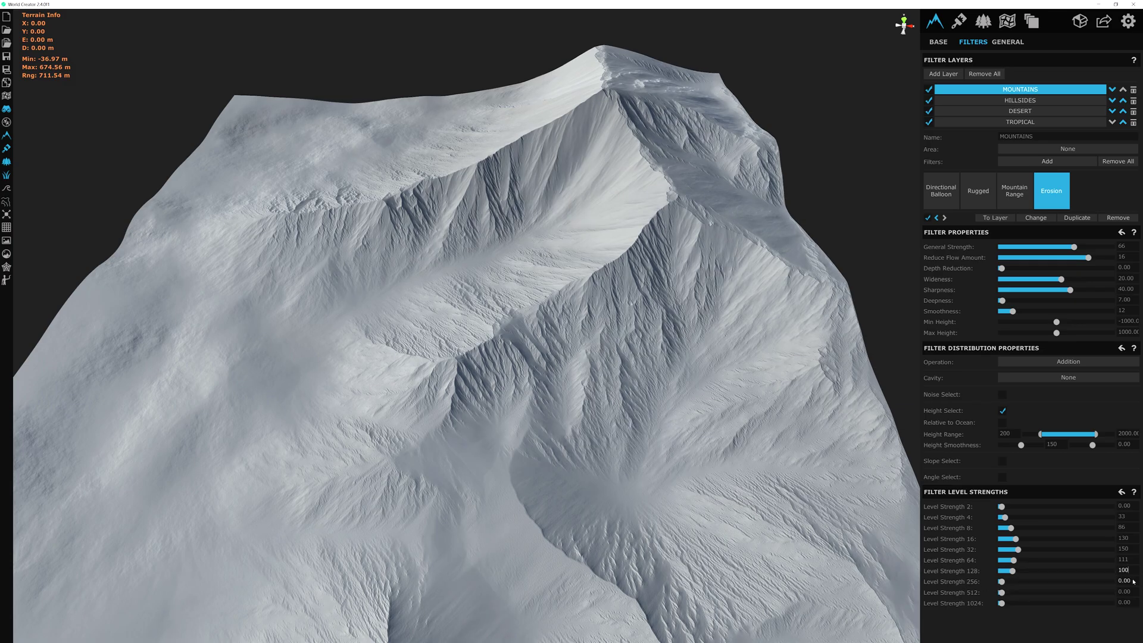
key("Tab")
type("52")
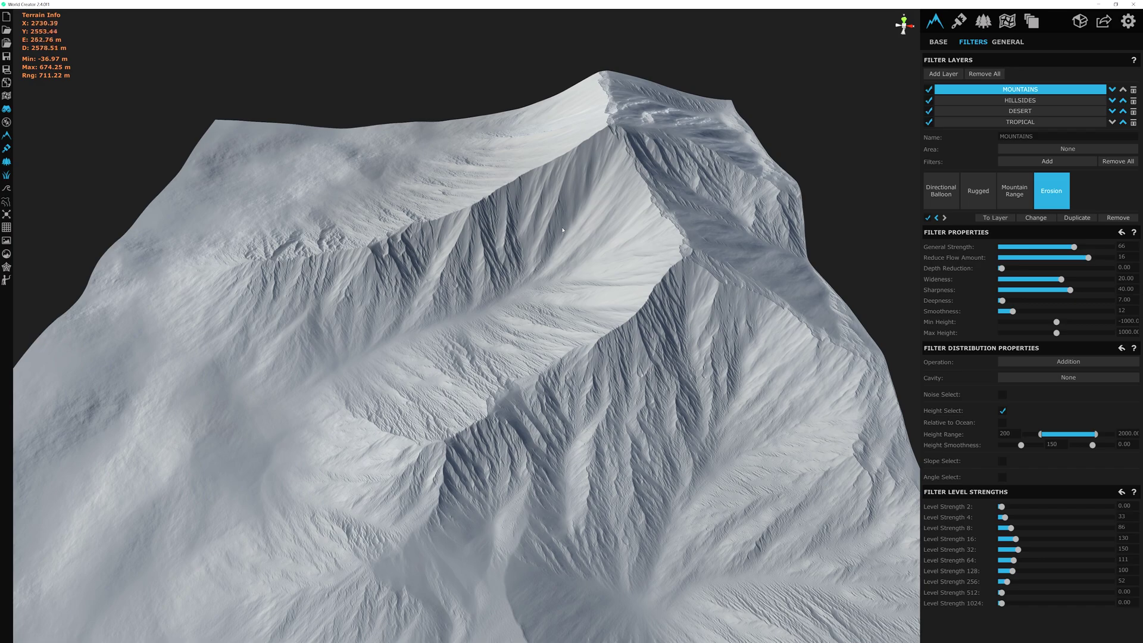
Step: Compare the terrain with the Erosion filter disabled and re-enabled, and examine the eroded slopes and ridges up close
scroll(651, 263, "up", 2)
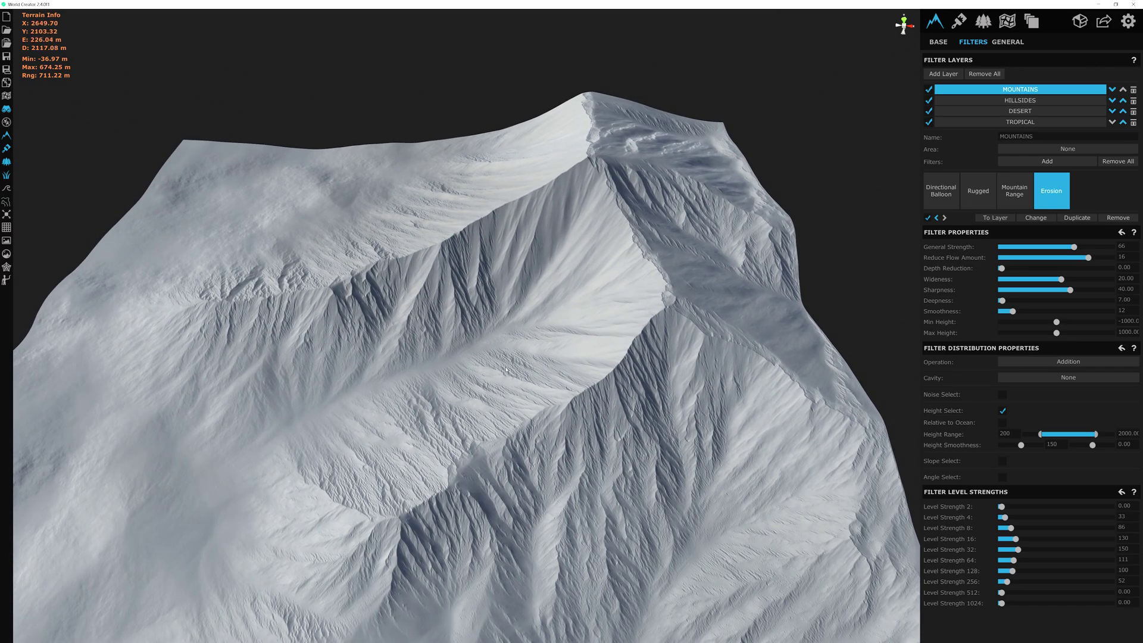
left_click_drag(650, 340, 873, 299)
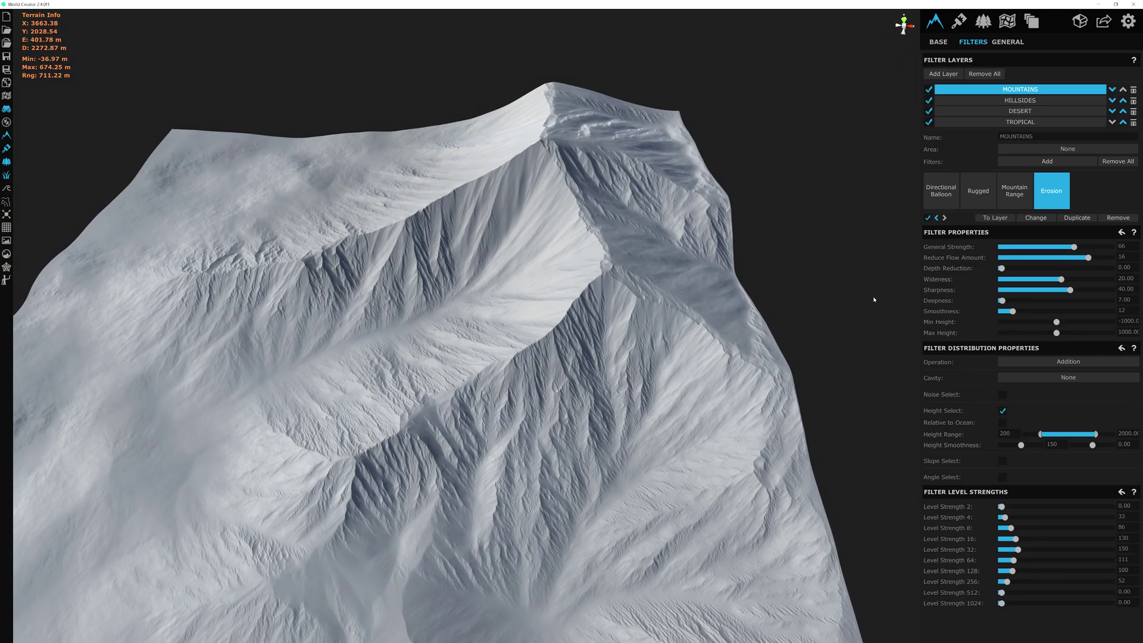
left_click(927, 218)
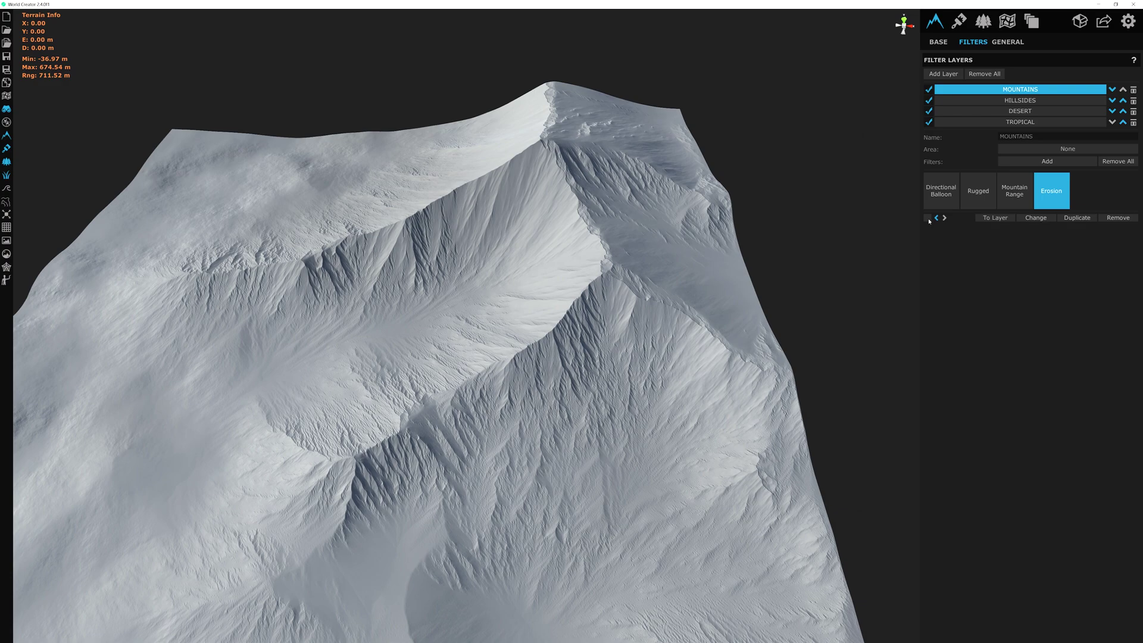
left_click(928, 219)
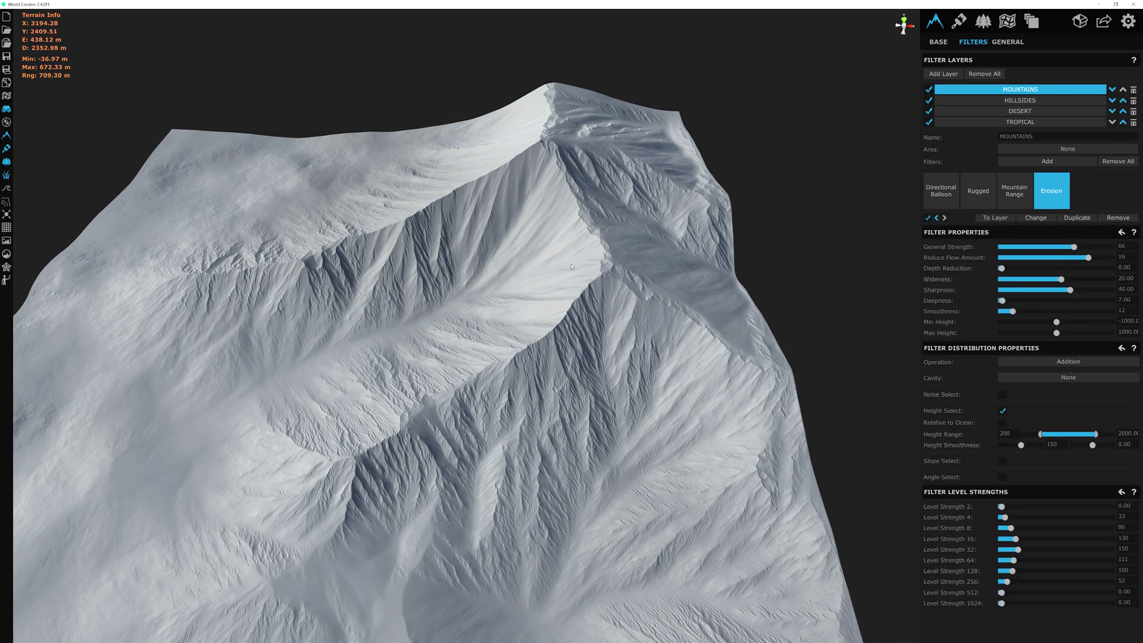
left_click_drag(582, 226, 656, 265)
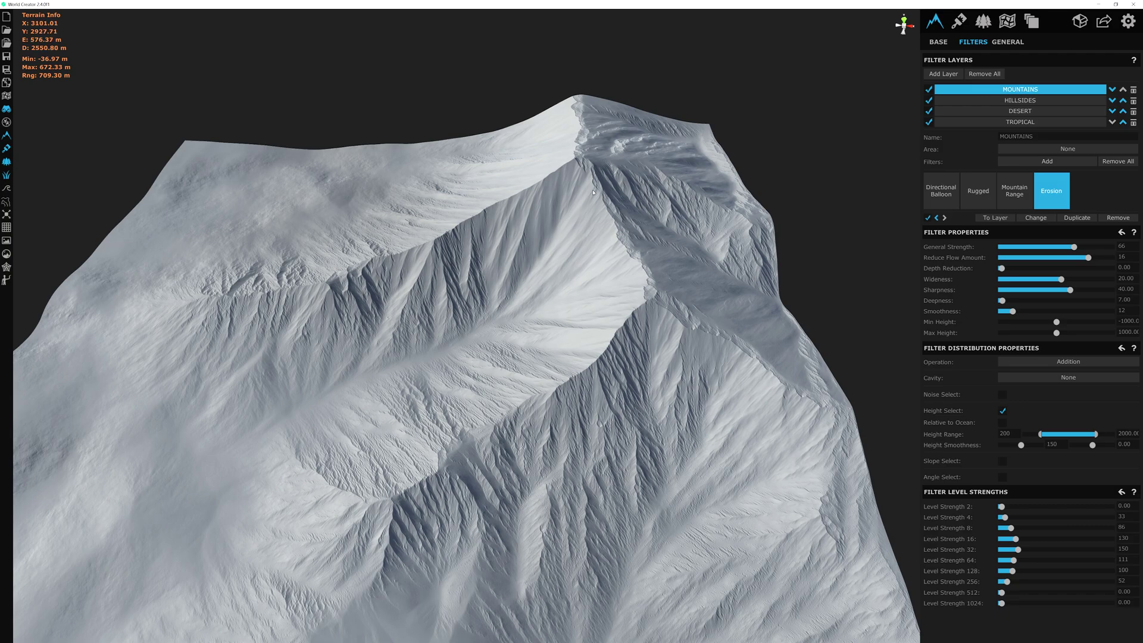
scroll(663, 287, "up", 1)
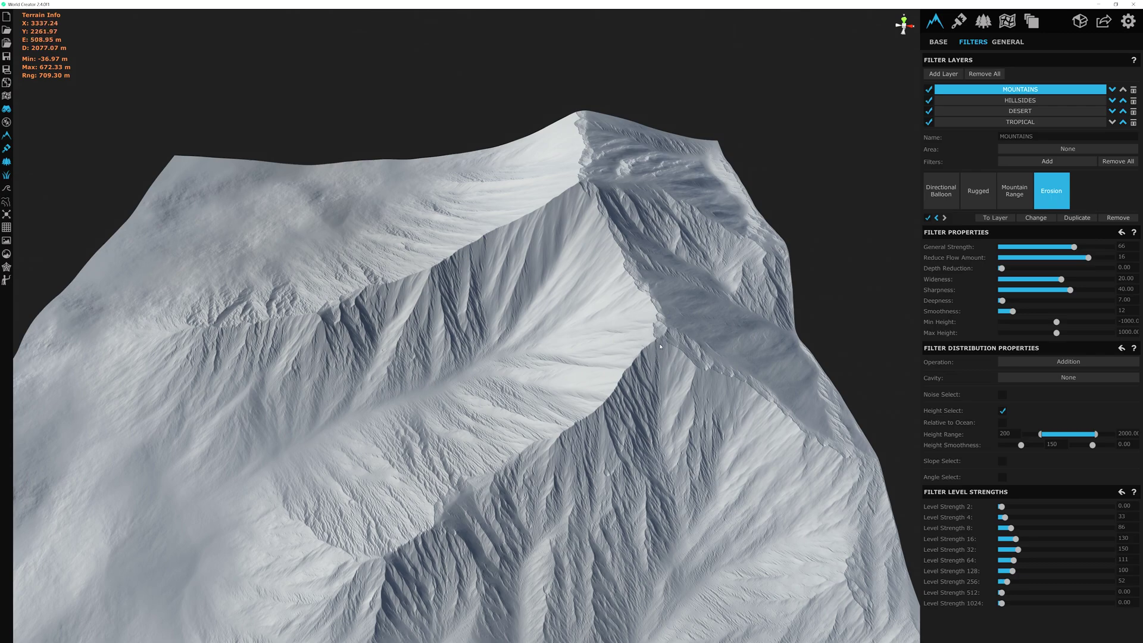
scroll(660, 340, "up", 3)
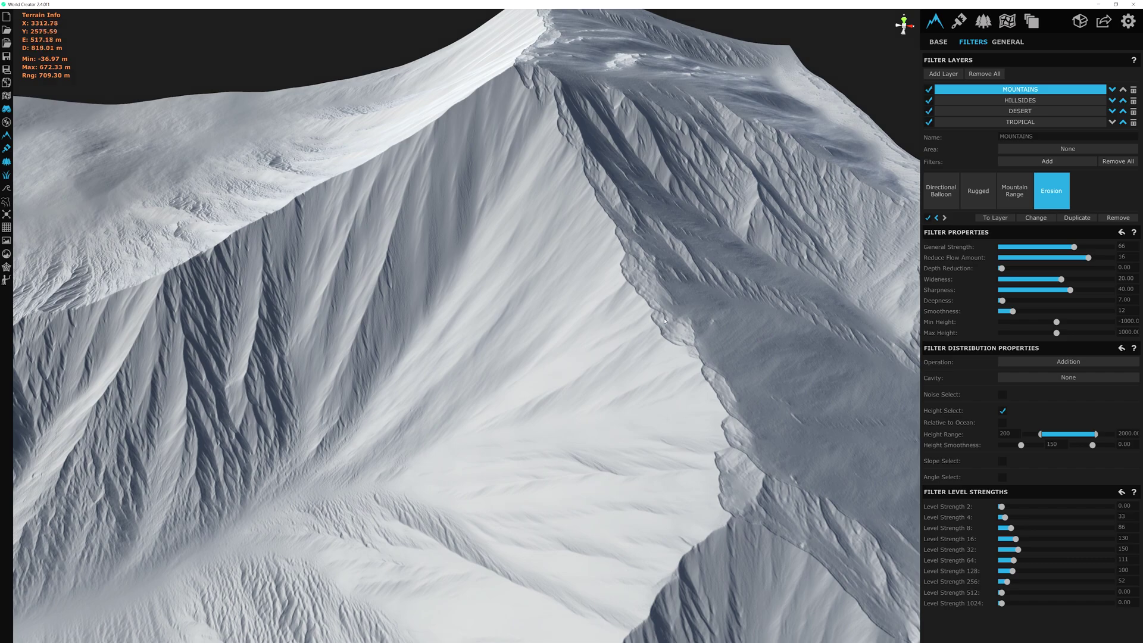
middle_click_drag(664, 320, 629, 222)
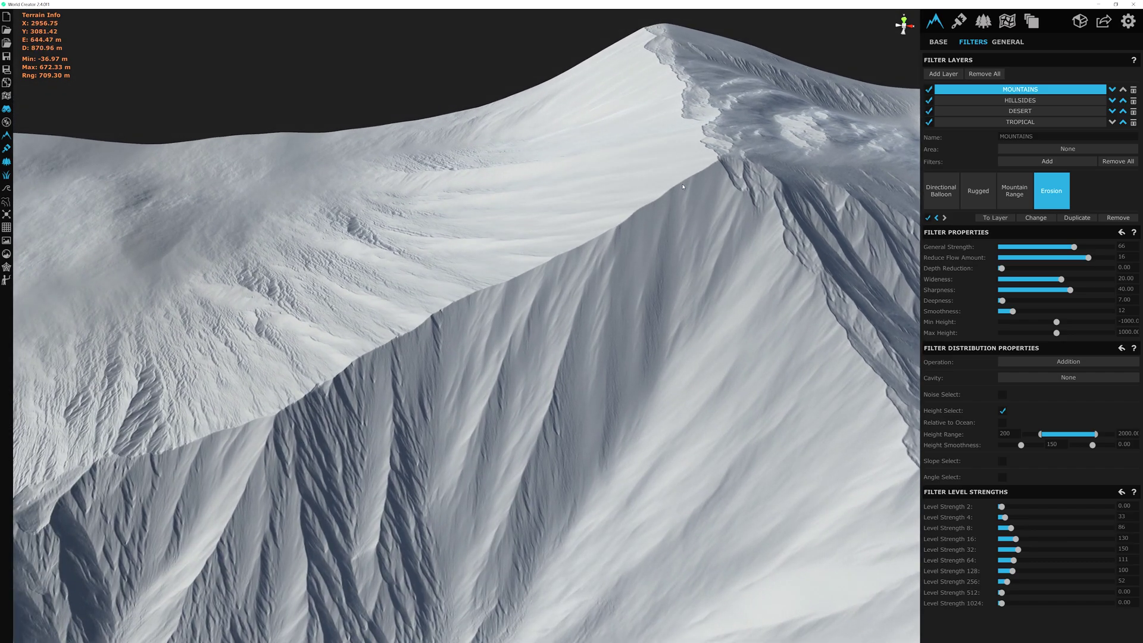
Step: Add the Smooth Ridges filter from the General category to the MOUNTAINS layer
left_click(1043, 160)
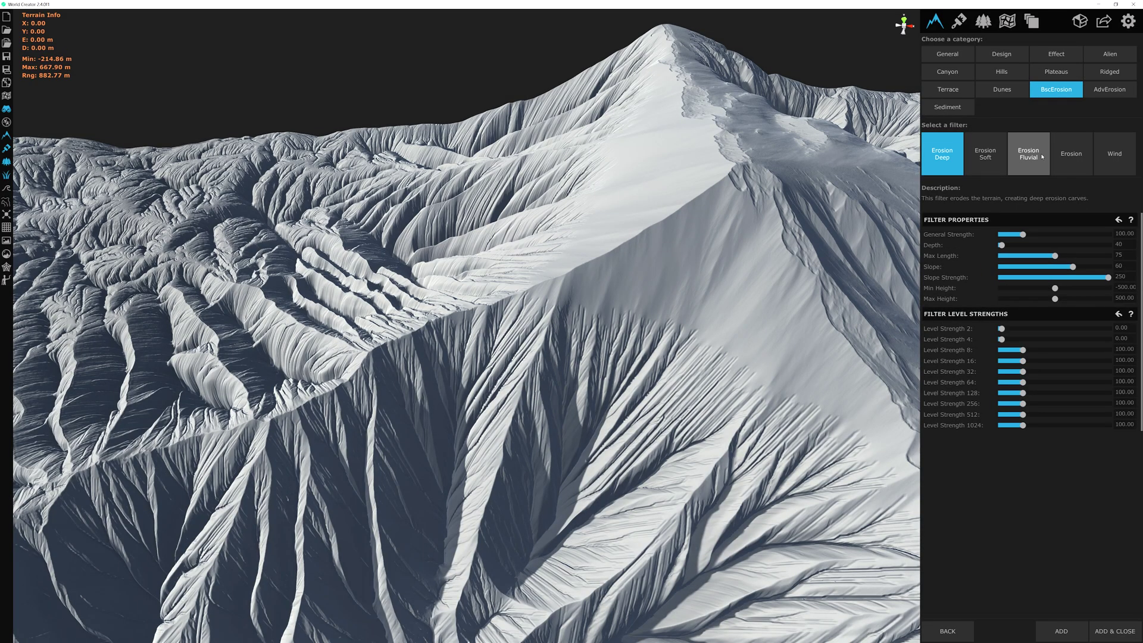
left_click(949, 55)
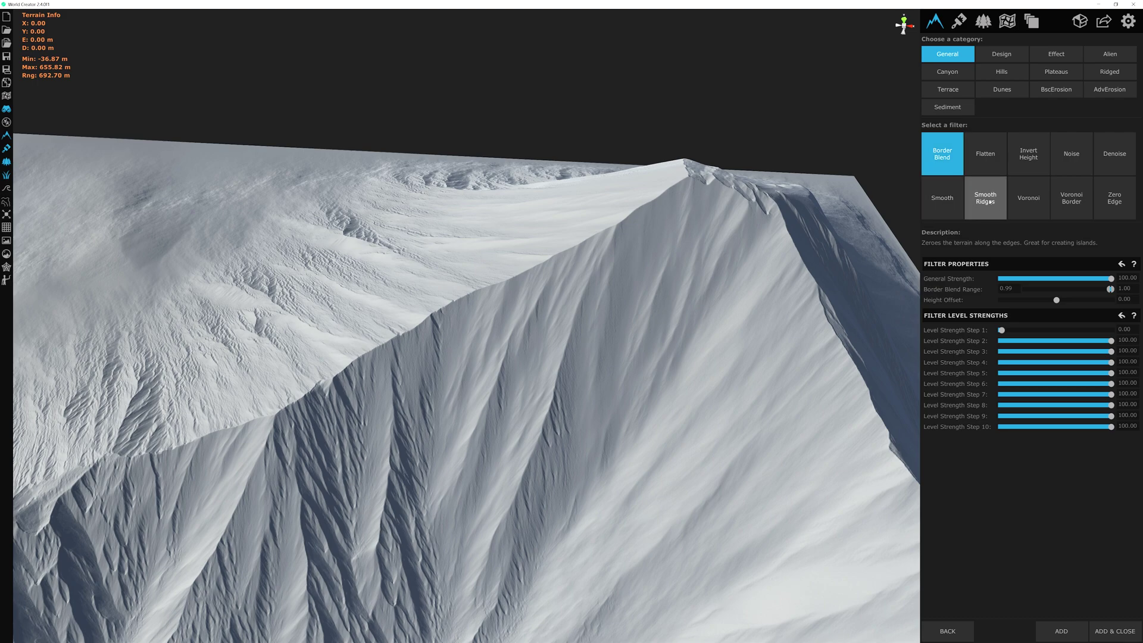
left_click(987, 198)
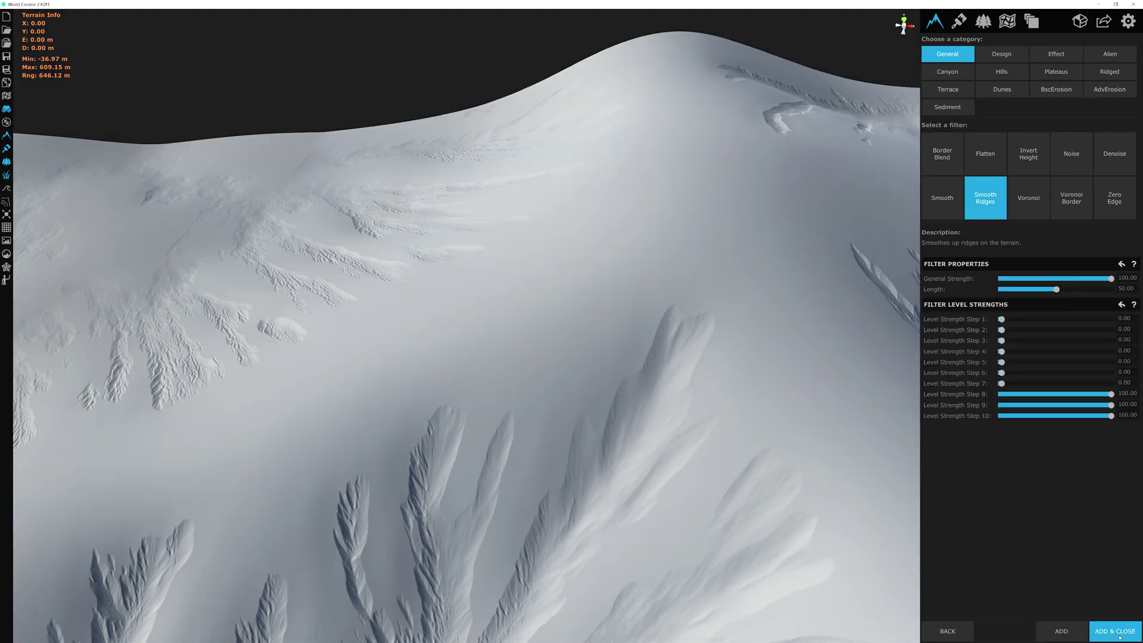
left_click(1115, 632)
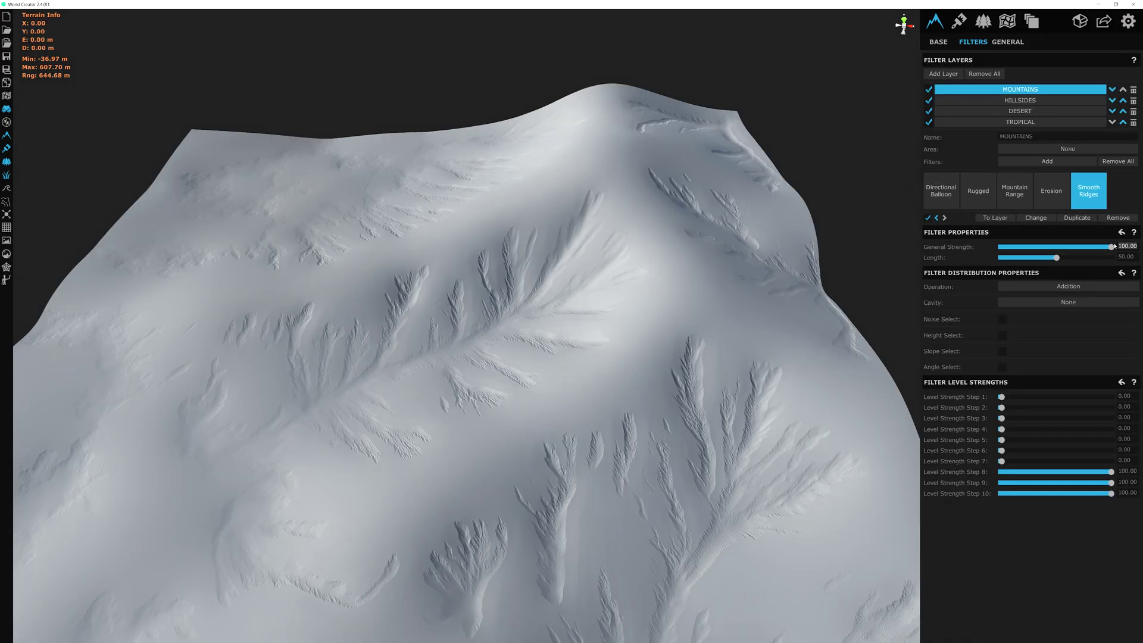
Step: Set the Smooth Ridges filter's General Strength to 50 and Length to 4, and inspect the ridges
left_click(1056, 247)
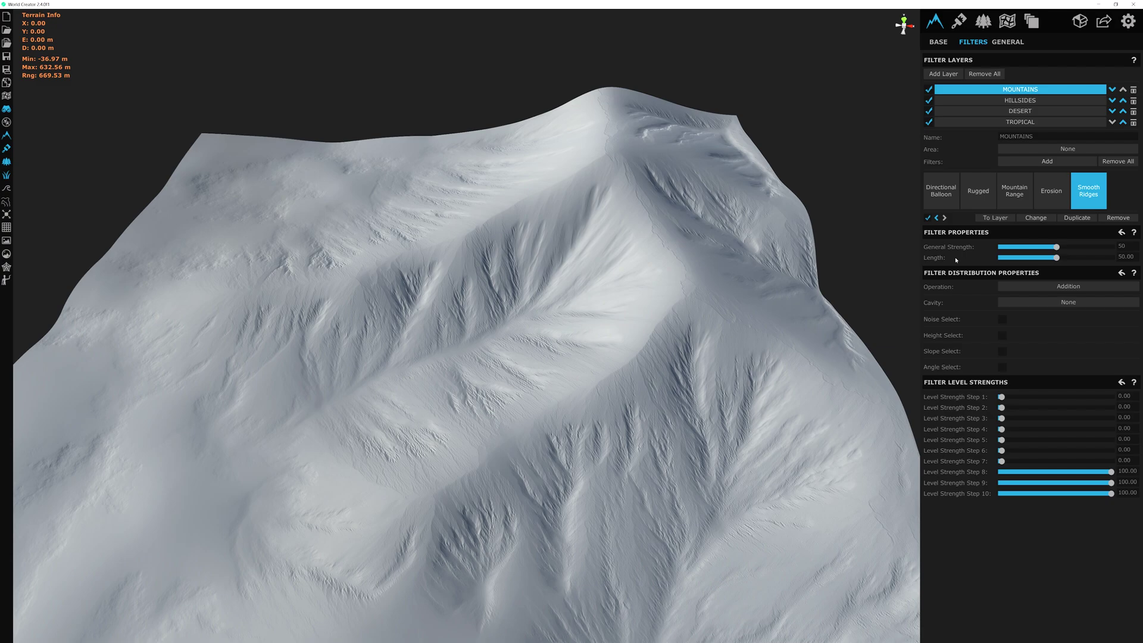
left_click(1005, 258)
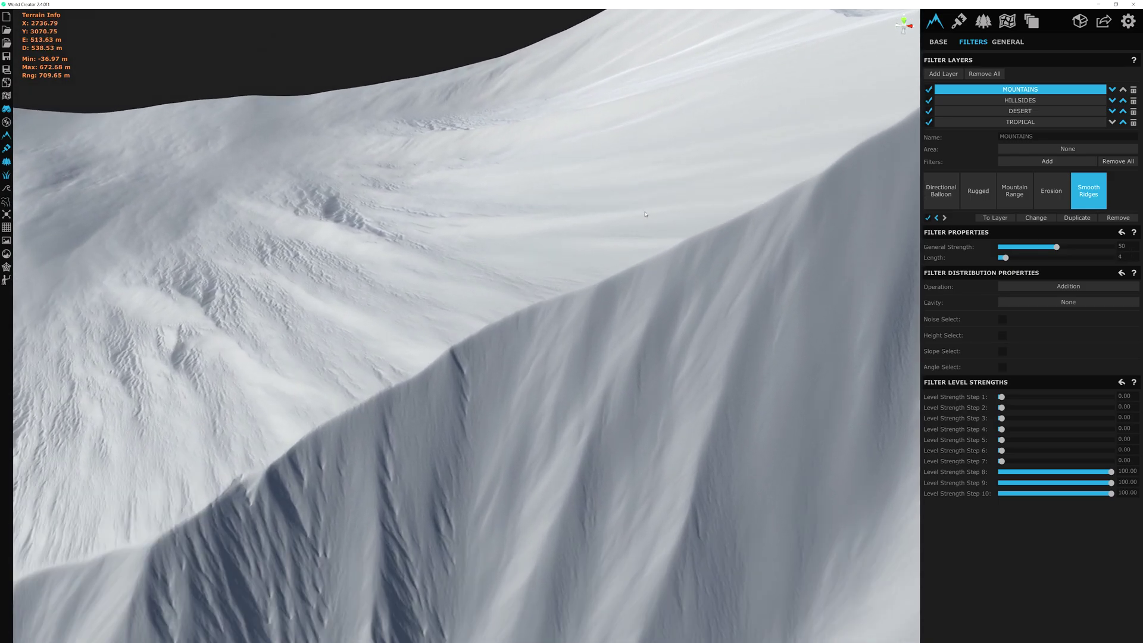
scroll(716, 226, "down", 3)
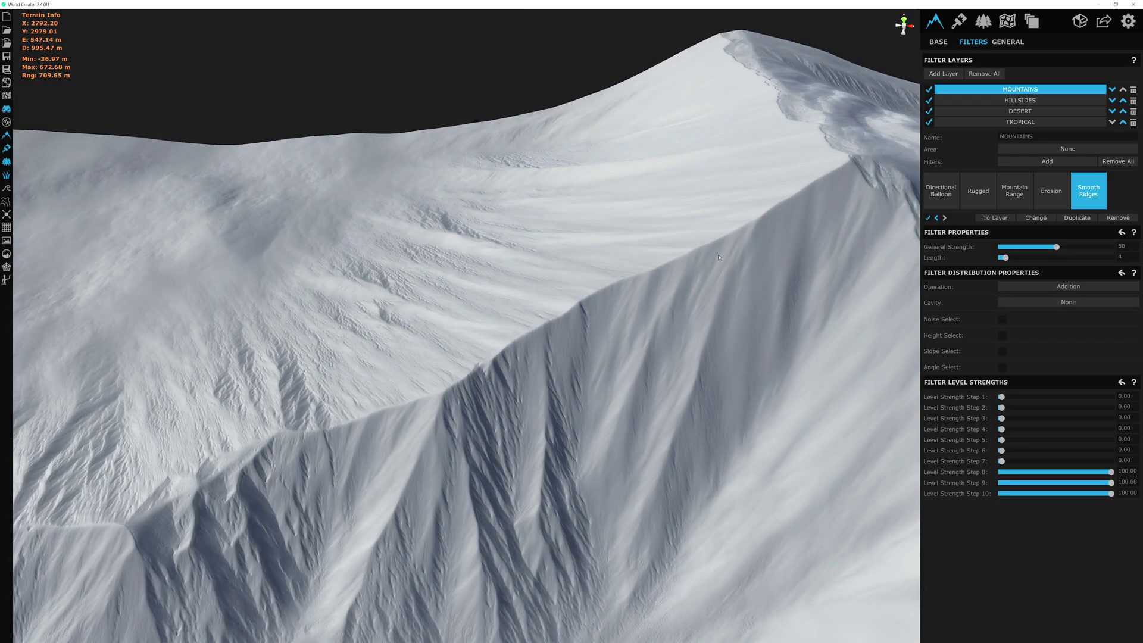
left_click_drag(704, 267, 523, 193)
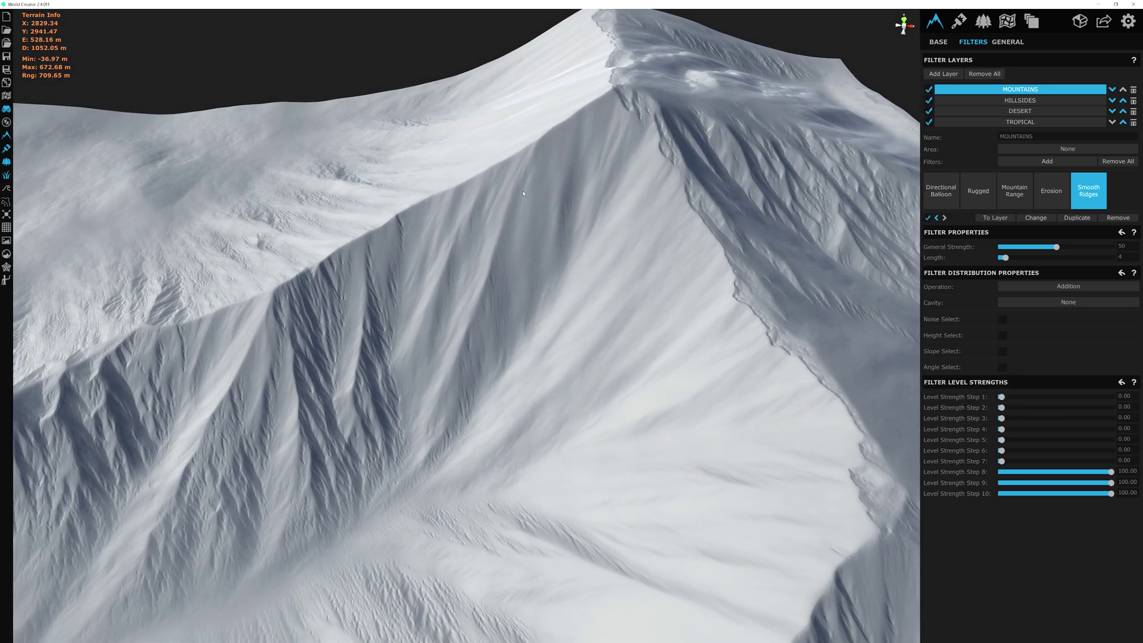
scroll(733, 310, "down", 3)
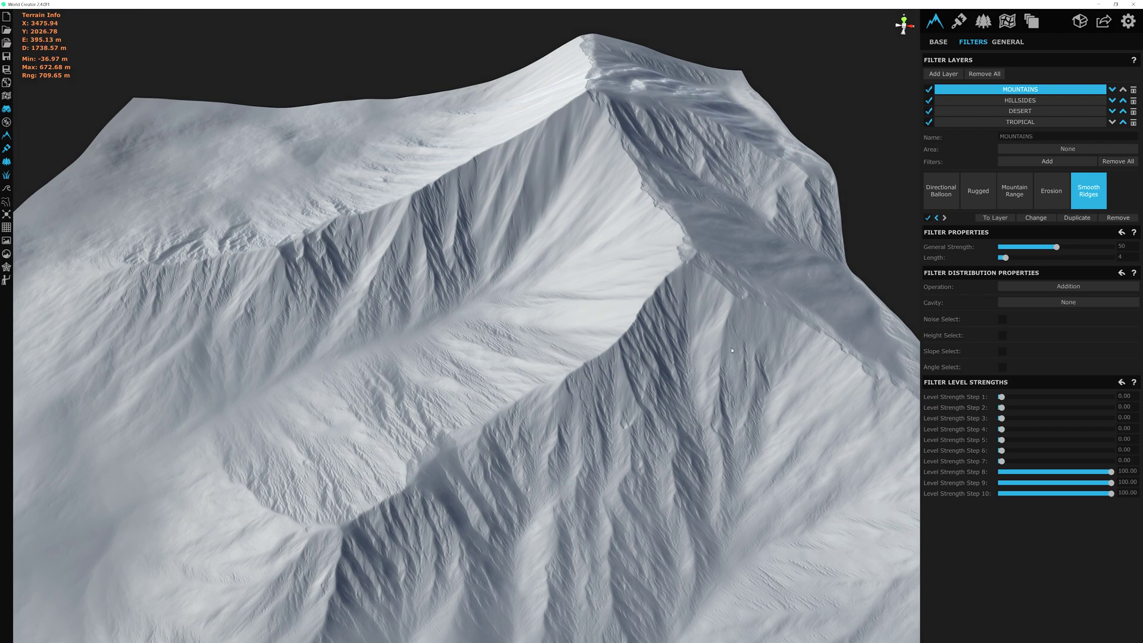
Step: Enable Height Select on the Smooth Ridges filter with a Height Range of 200 to 2000 and lower Height Smoothness of 100
left_click(1002, 336)
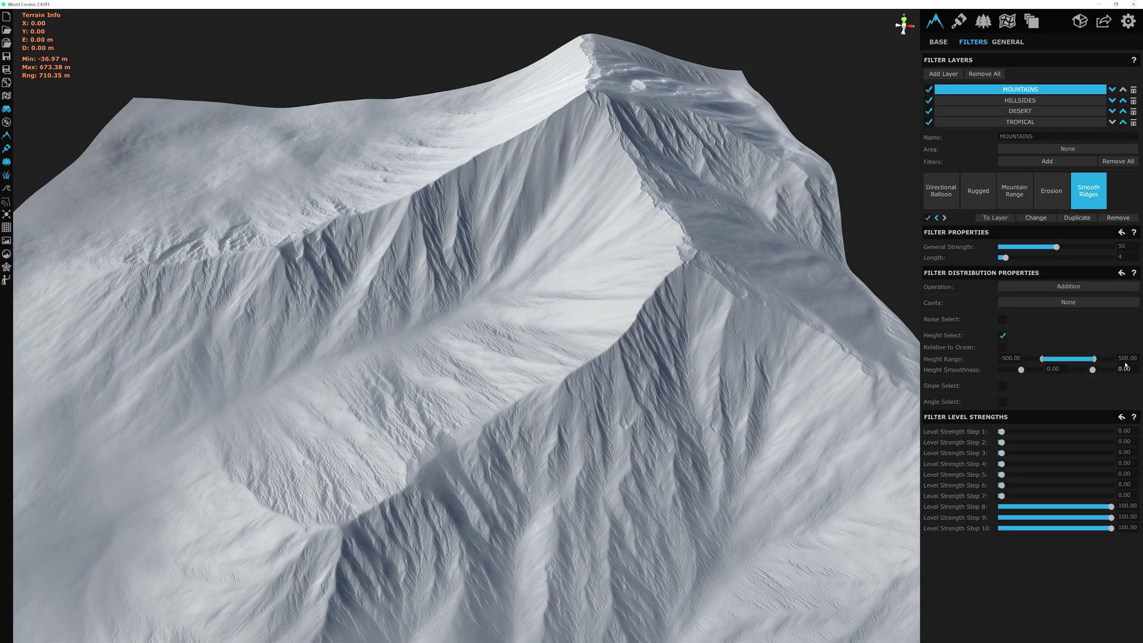
type("2000")
key("Tab")
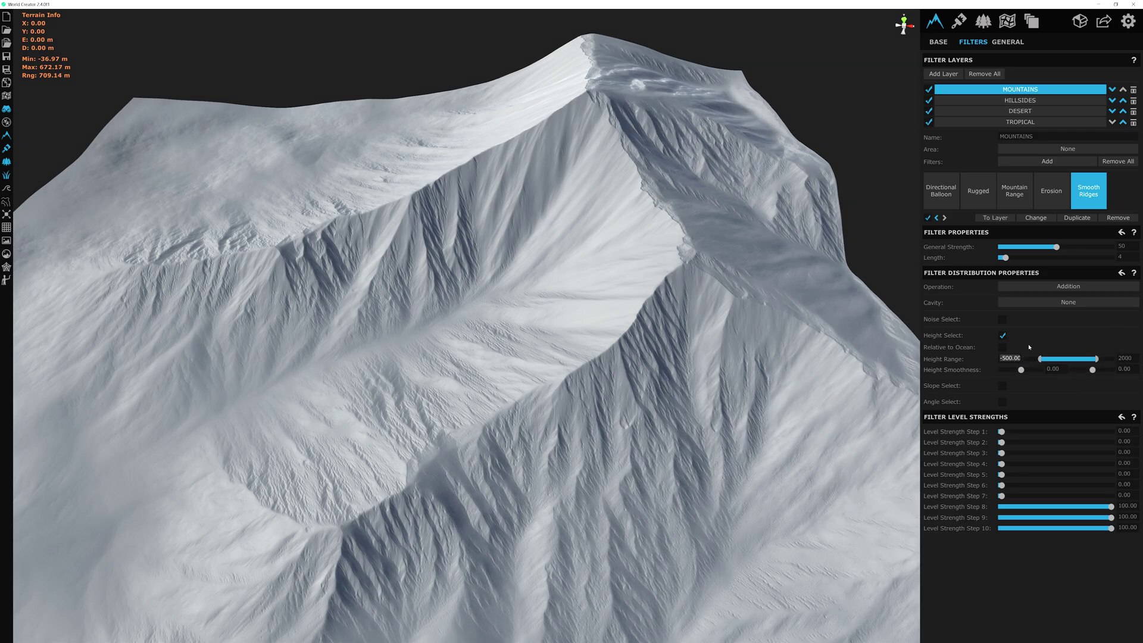
type("200")
key("Tab")
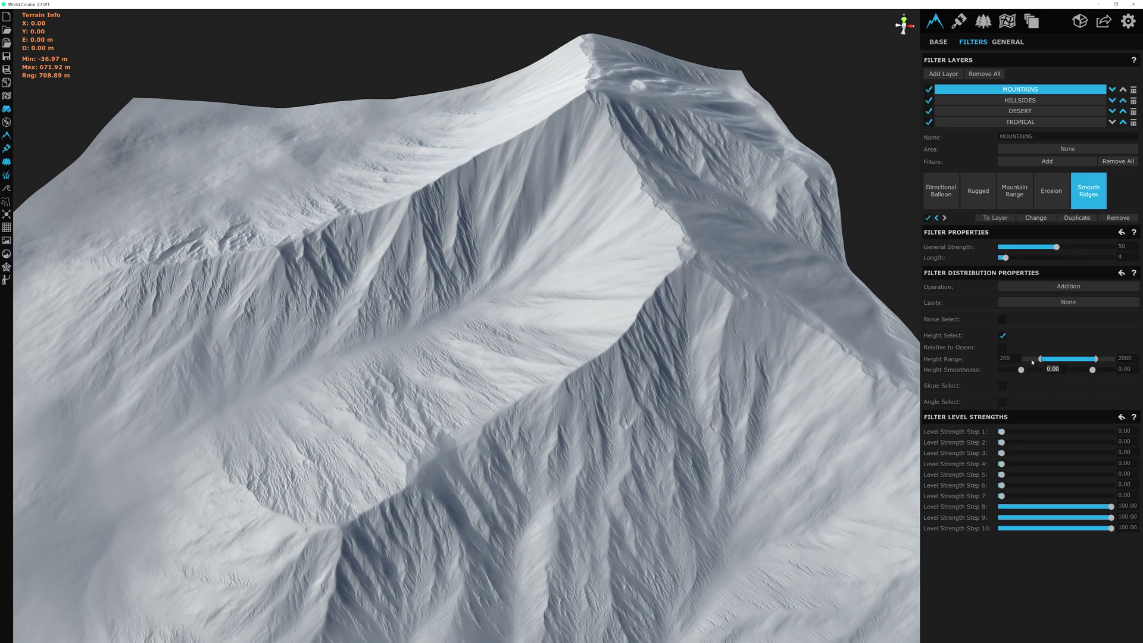
type("100")
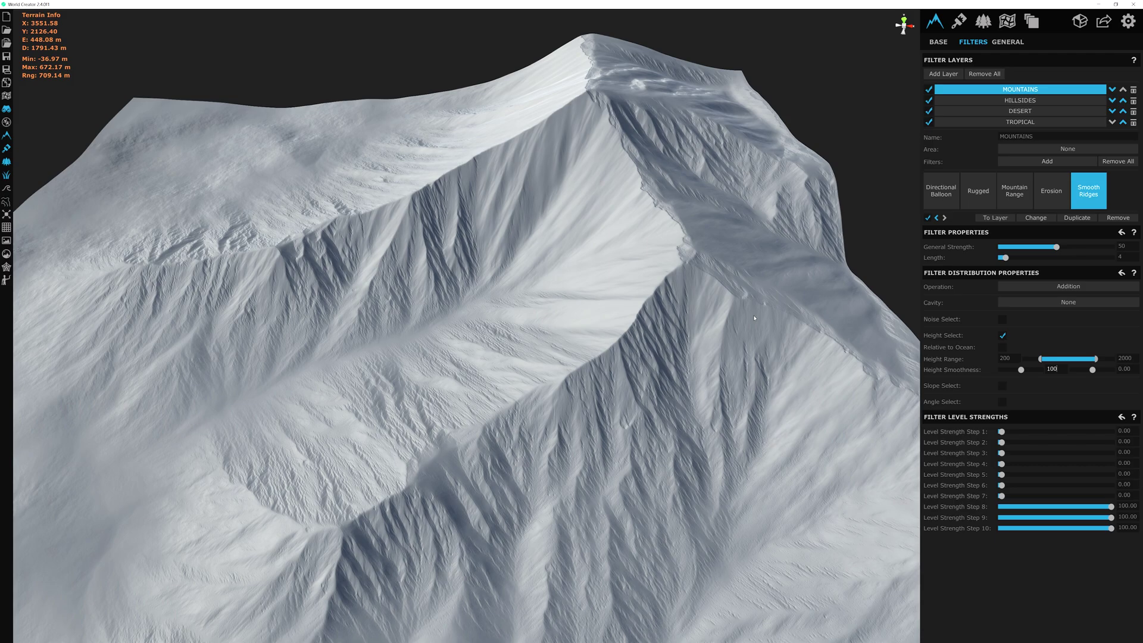
right_click_drag(754, 319, 565, 303)
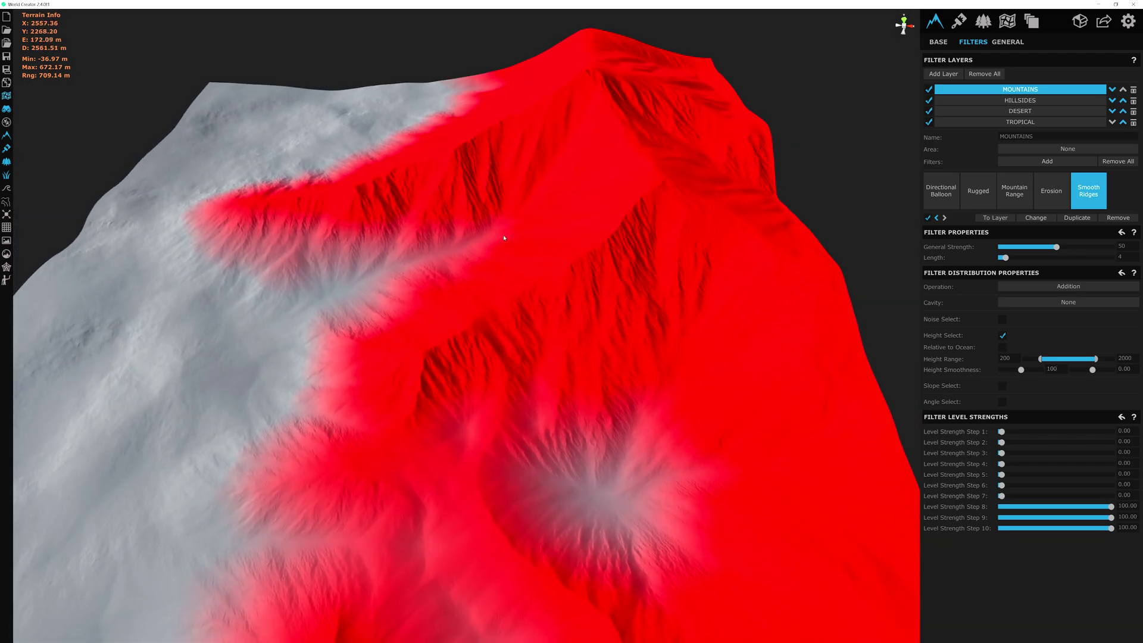
right_click_drag(493, 286, 623, 228)
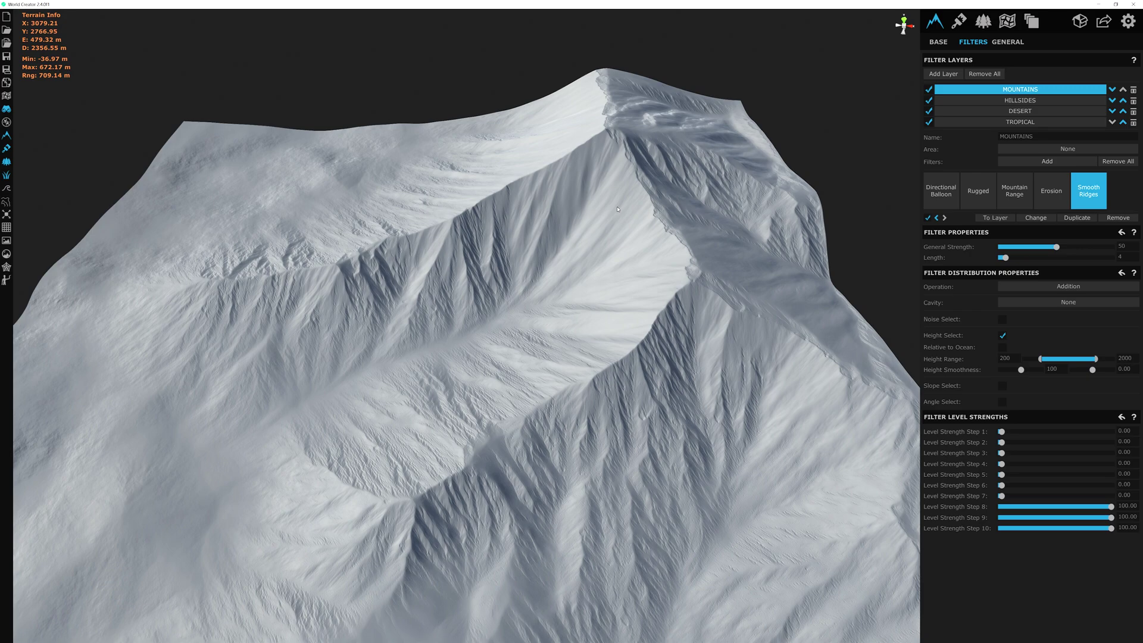
Step: Set the Smooth Ridges filter's Cavity to Convex and check the ridge areas it covers
left_click(1052, 301)
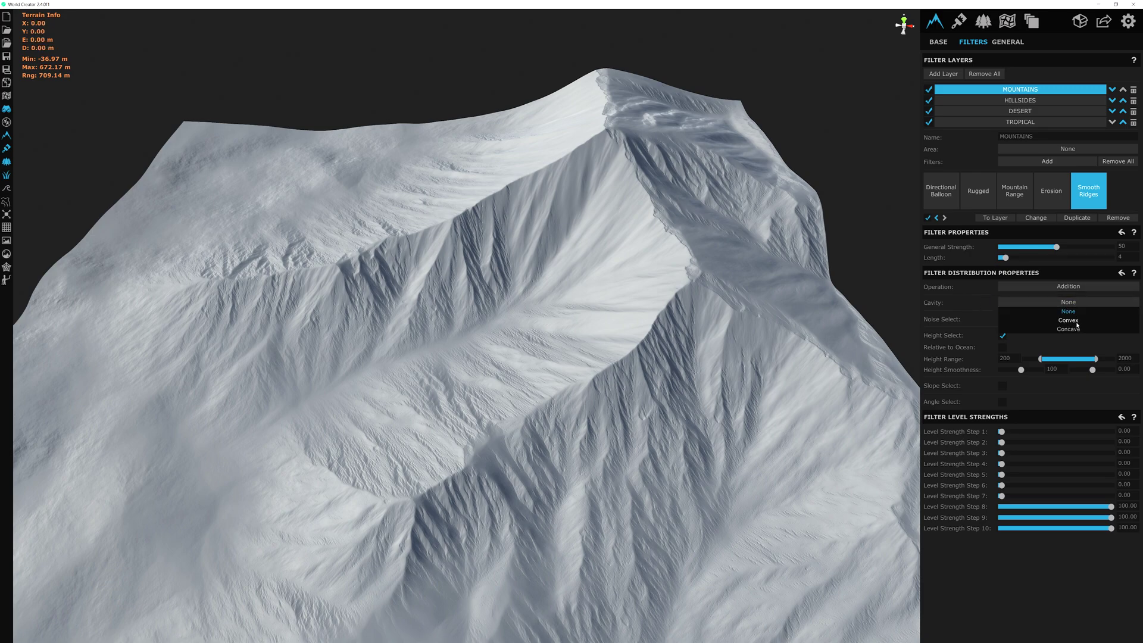
left_click(1068, 320)
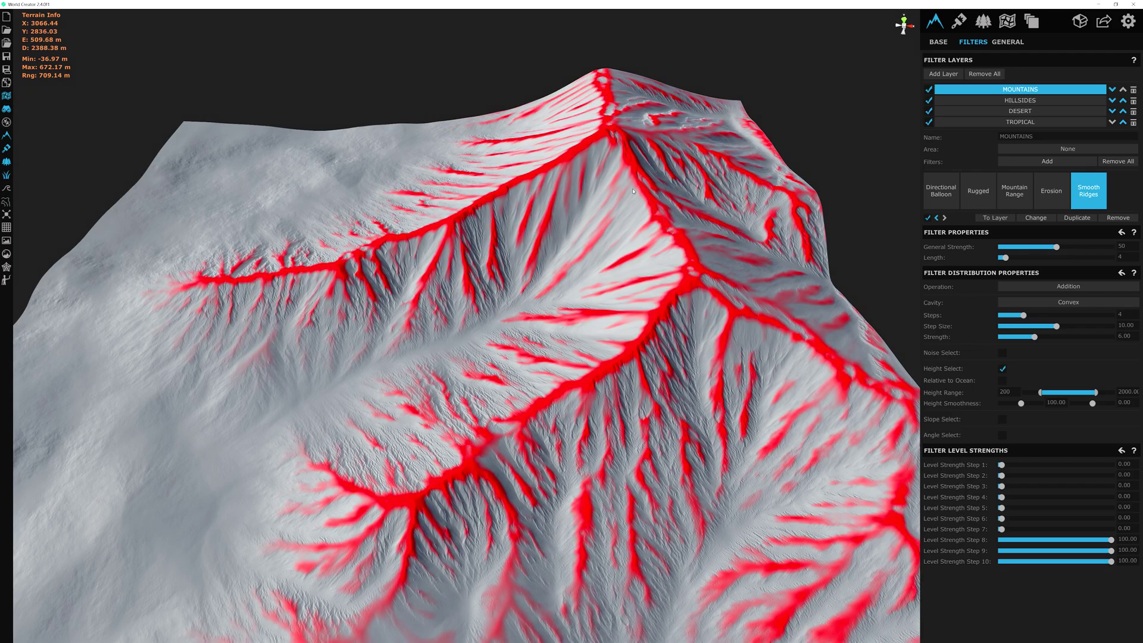
scroll(654, 189, "up", 2)
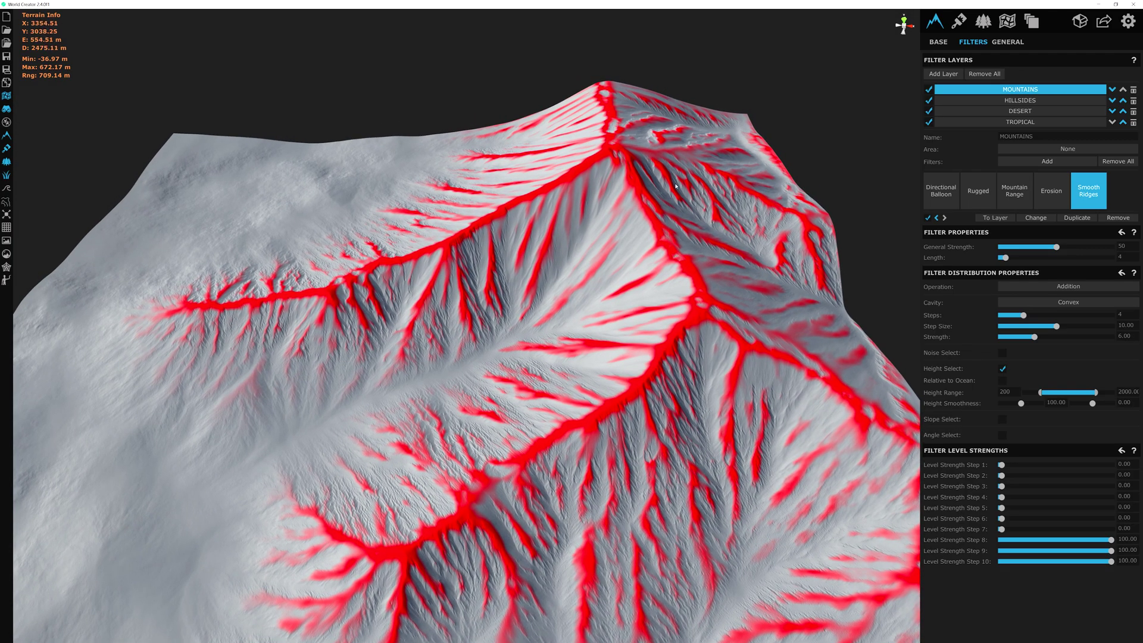
scroll(676, 186, "up", 1)
scroll(726, 231, "up", 2)
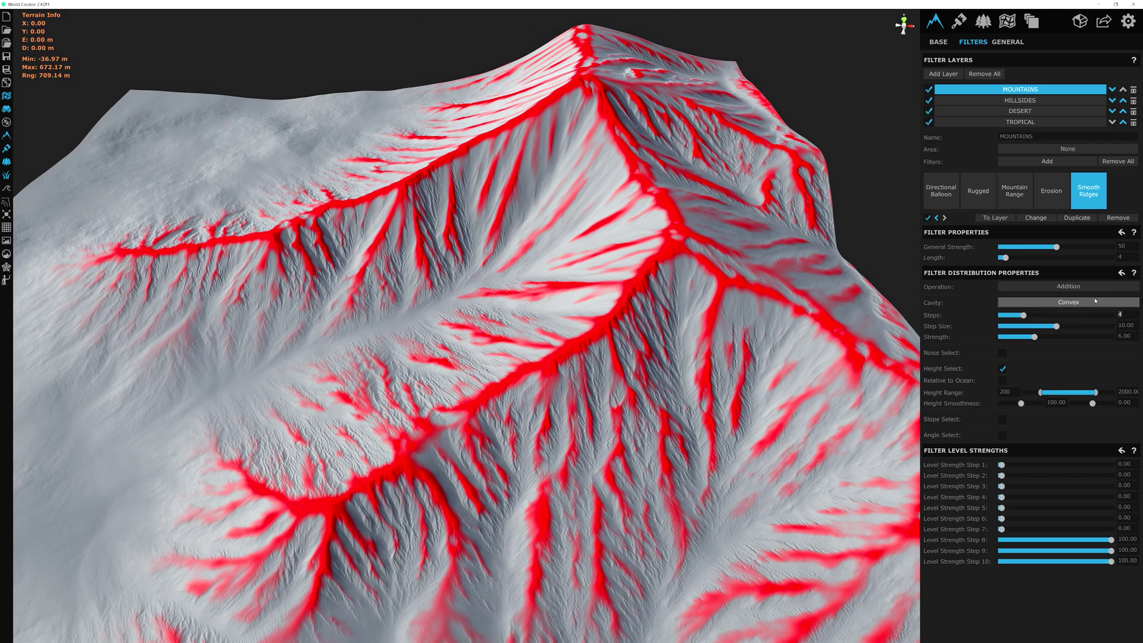
Step: Set the convex cavity's Steps to 2 and Strength to 10 on the Smooth Ridges filter
type("2")
key("Return")
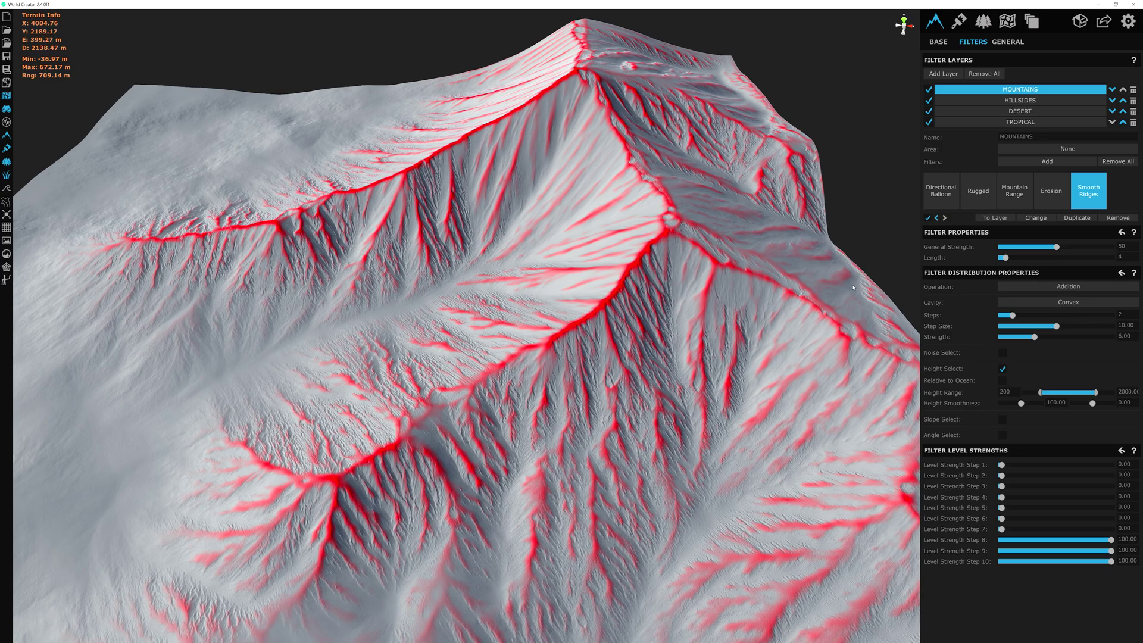
left_click(1124, 335)
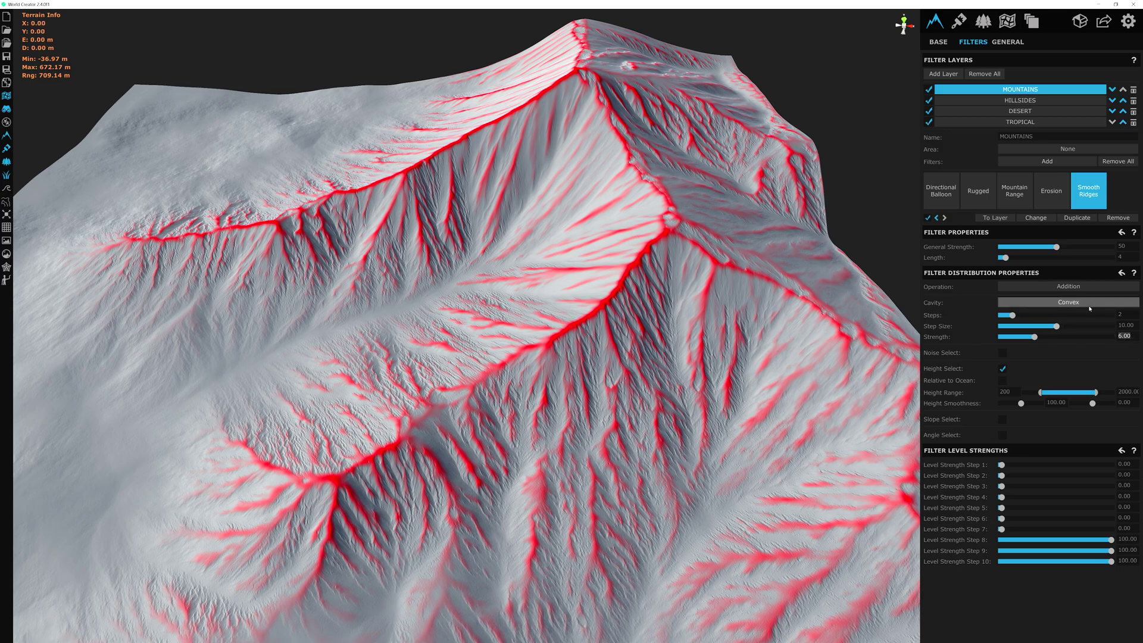
type("10")
key("Return")
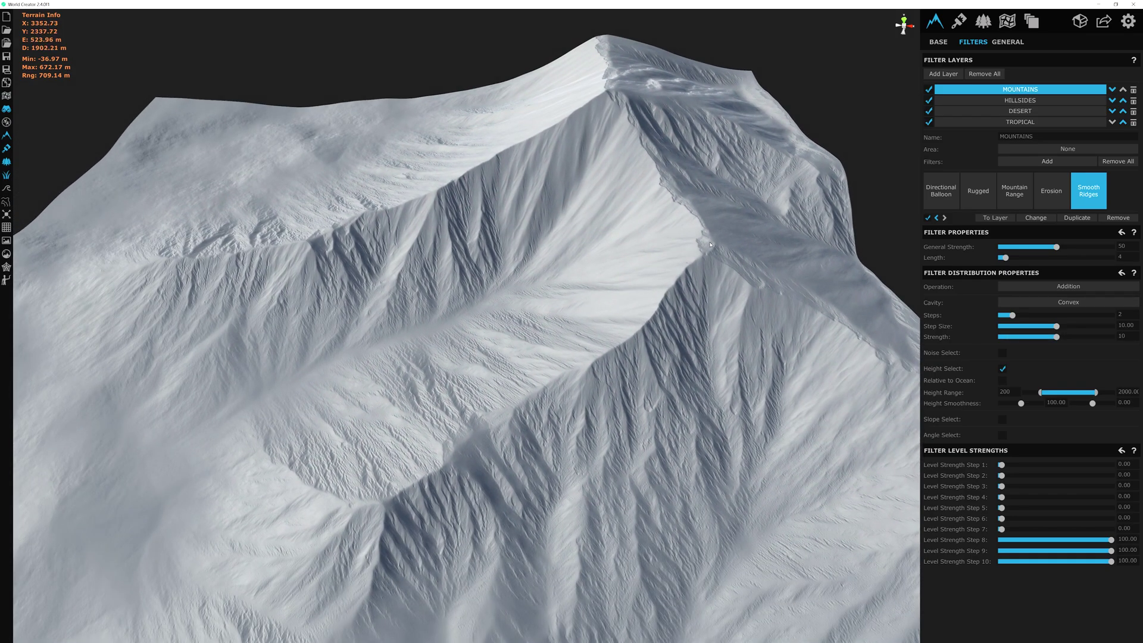
Step: Compare the ridges with the Smooth Ridges filter disabled and re-enabled
left_click_drag(710, 244, 910, 251)
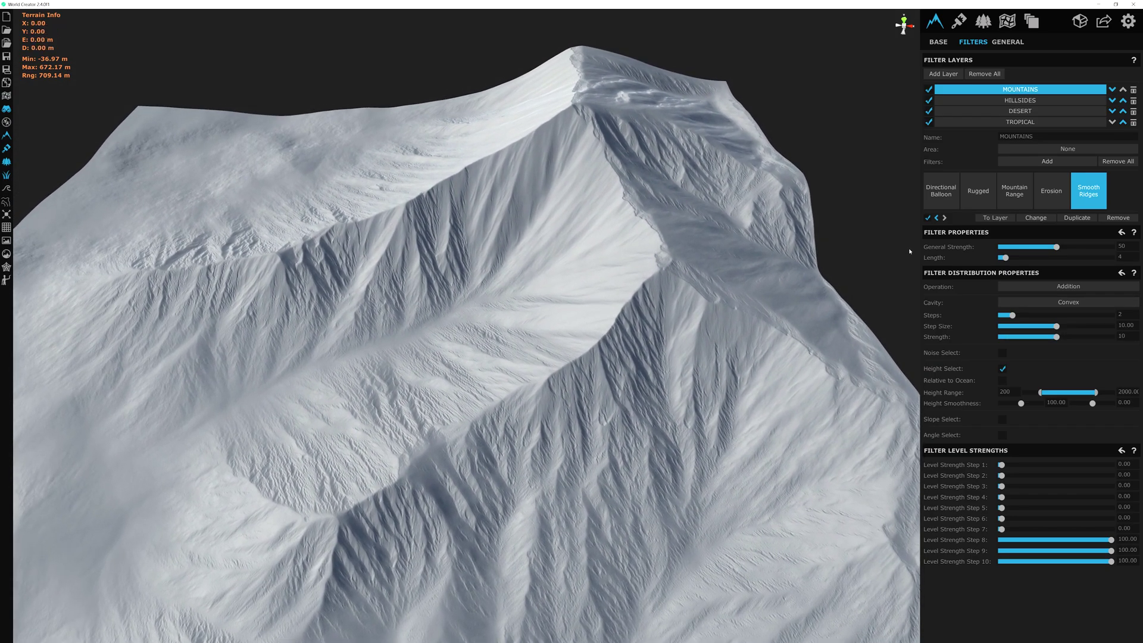
left_click(927, 217)
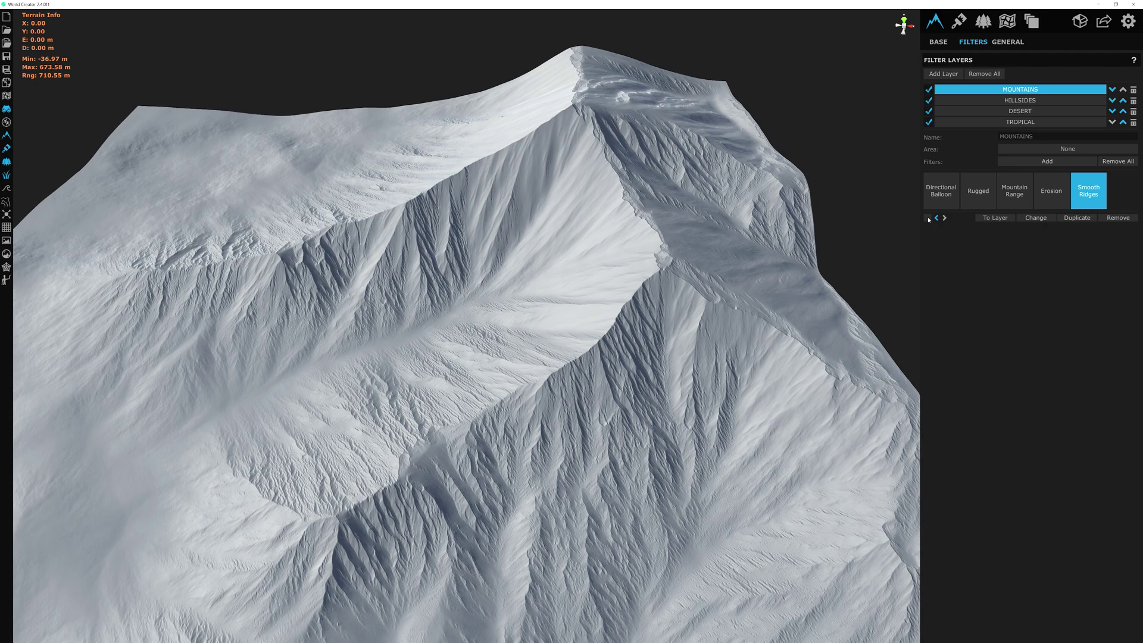
left_click(928, 218)
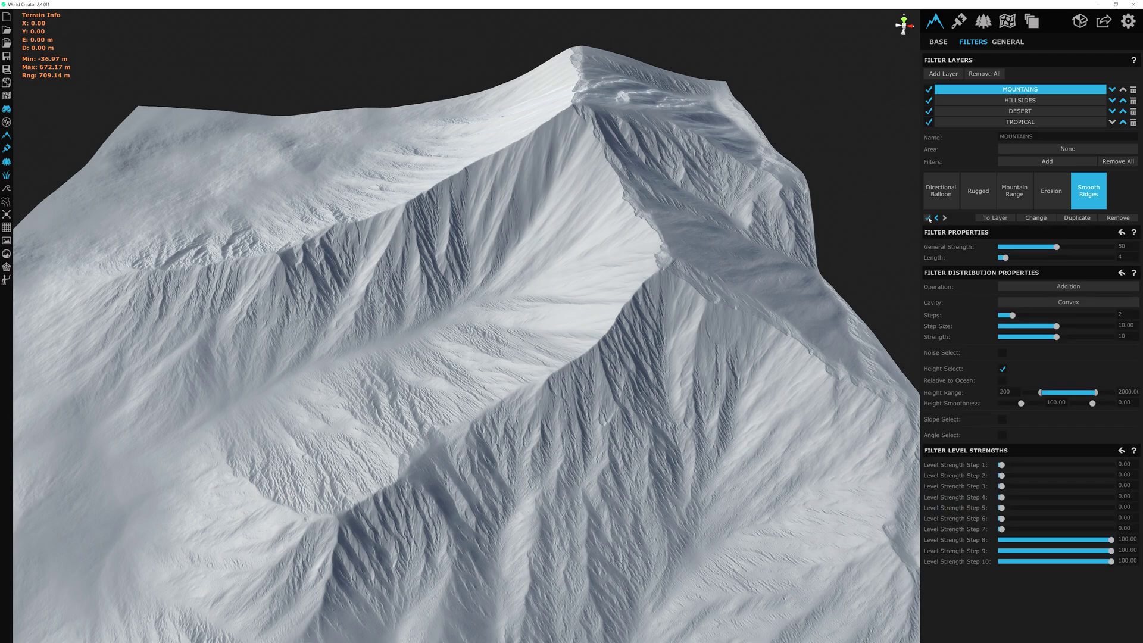